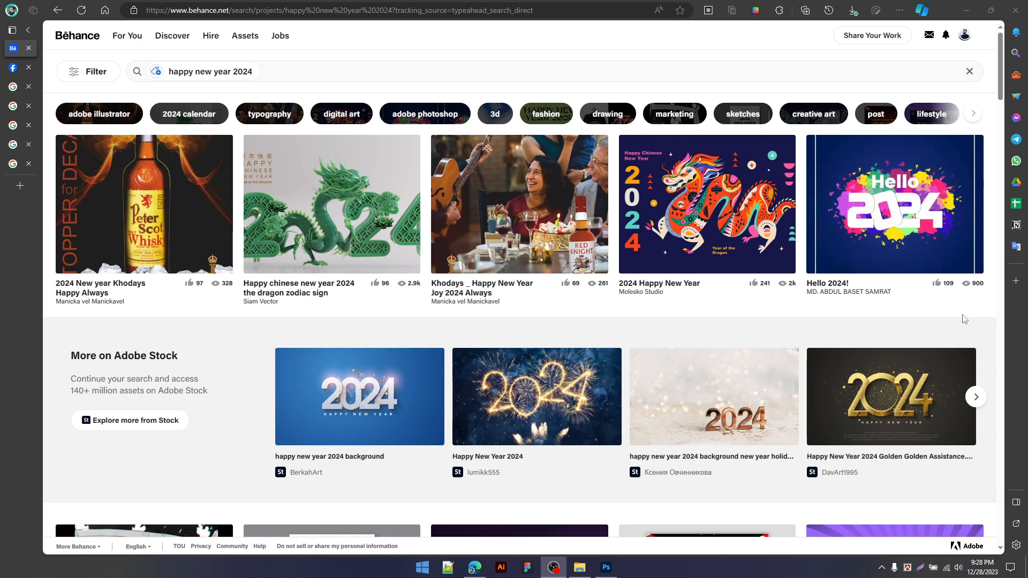
Step: Browse the Behance results for "happy new year 2024" for design references, then minimise the browser
scroll(994, 175, "down", 10)
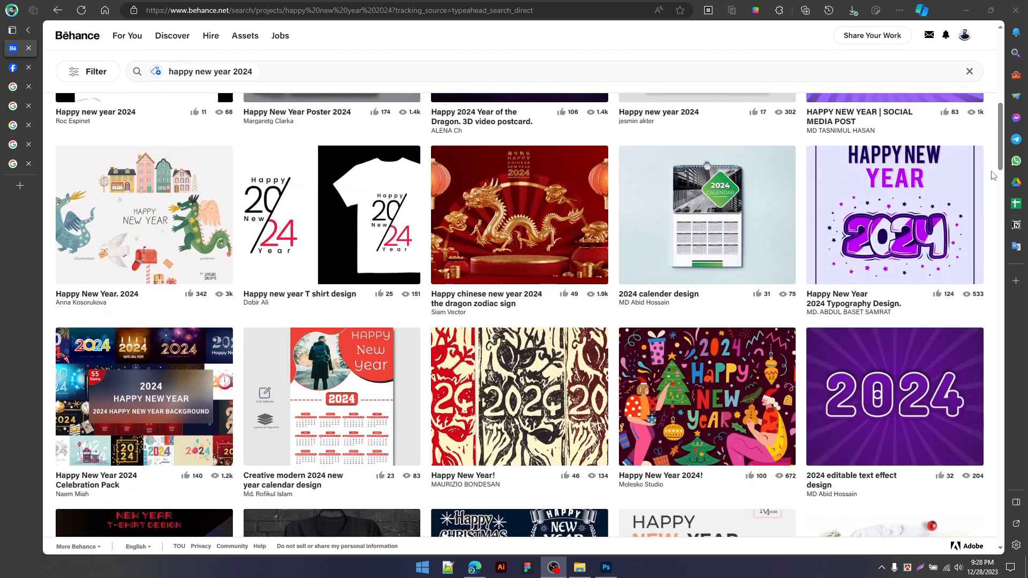
scroll(994, 175, "down", 7)
scroll(993, 175, "up", 3)
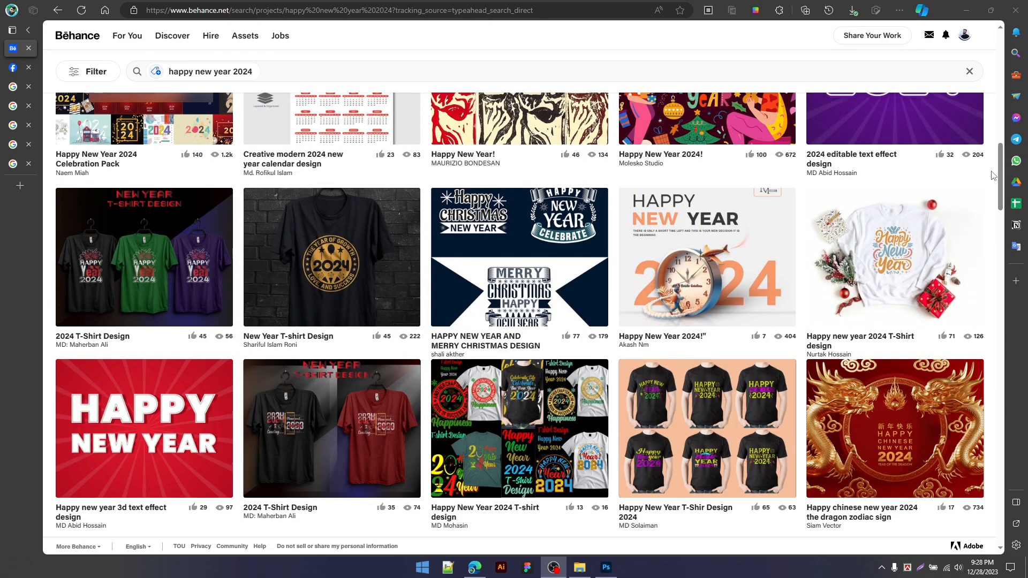
scroll(994, 175, "down", 6)
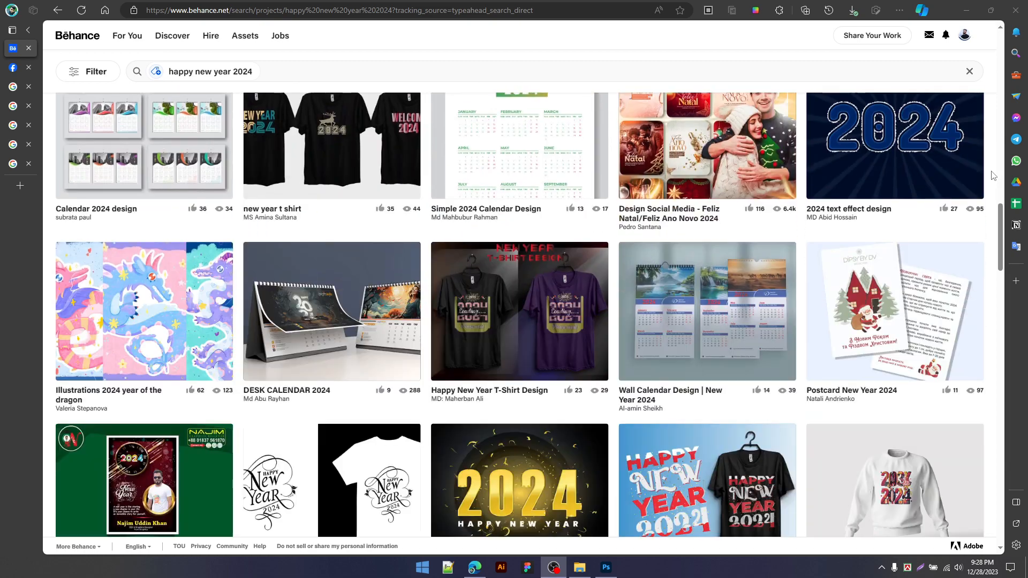
scroll(993, 175, "down", 8)
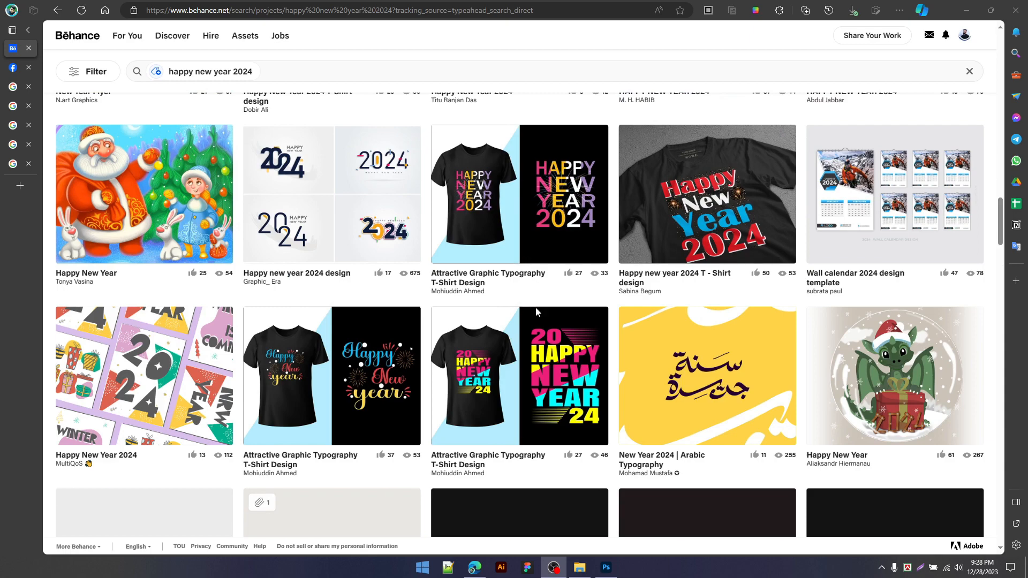
left_click(965, 13)
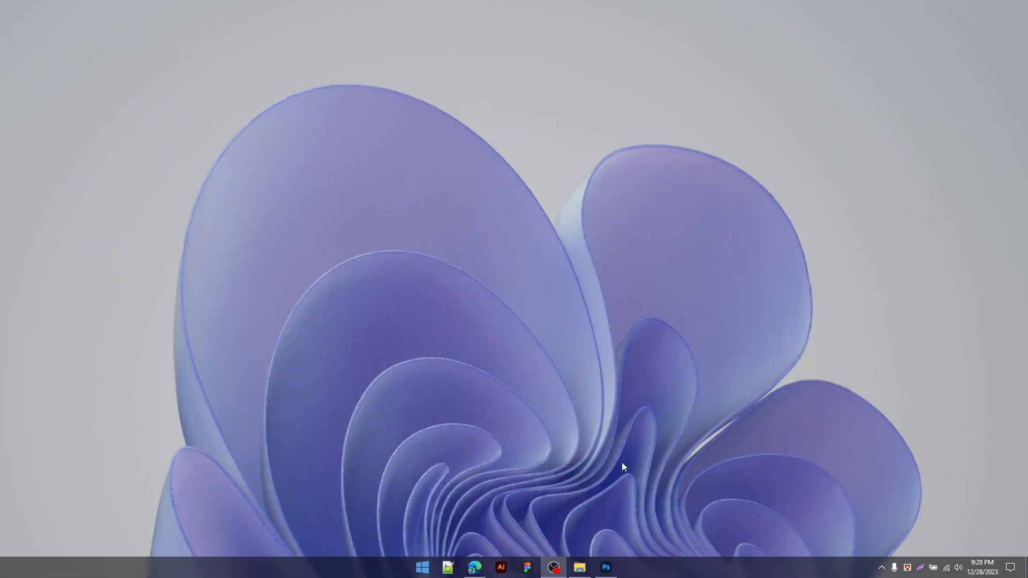
Step: Switch to Photoshop and compare the New Year poster with and without Layer 6, leaving Layer 6 hidden
left_click(604, 565)
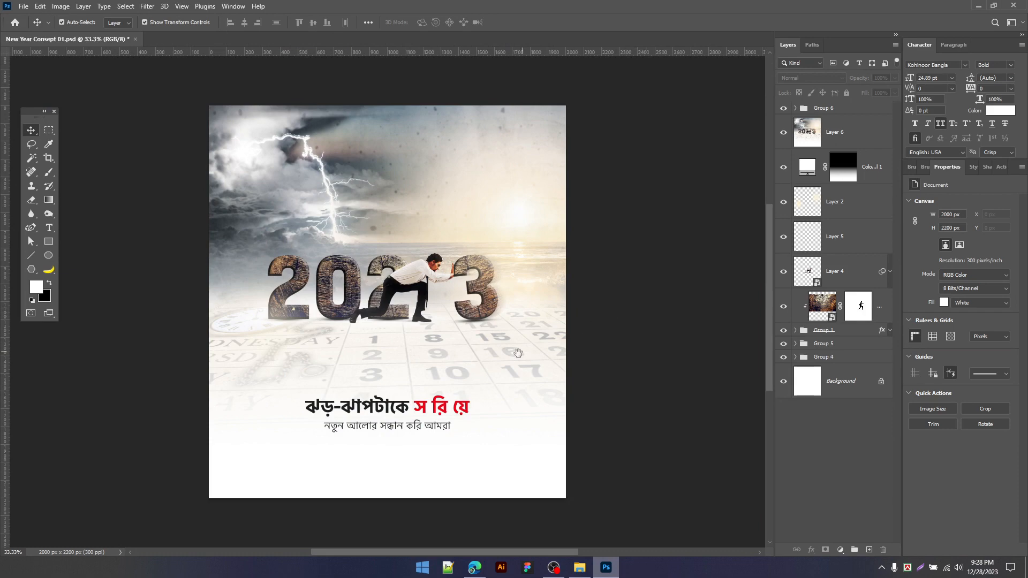
mouse_move(513, 355)
left_mouse_down()
mouse_move(554, 348)
mouse_move(524, 367)
left_mouse_up()
scroll(538, 352, "up", 1)
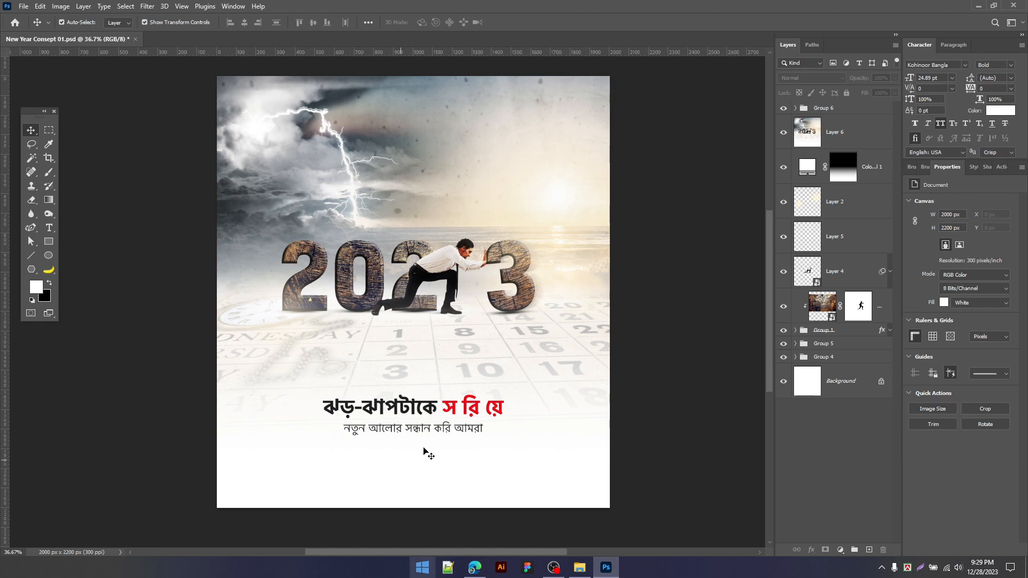
left_click(784, 133)
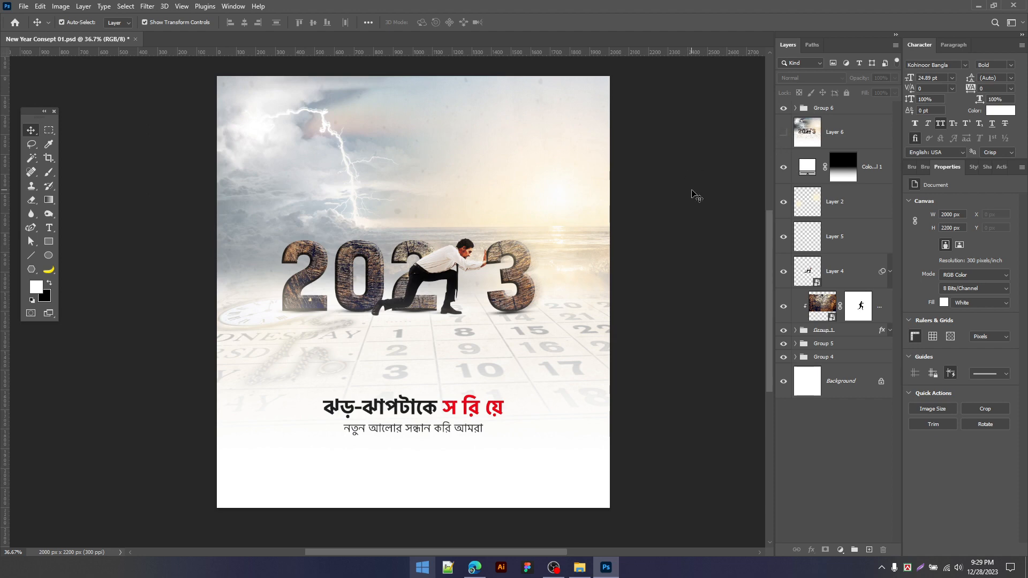
left_click(784, 134)
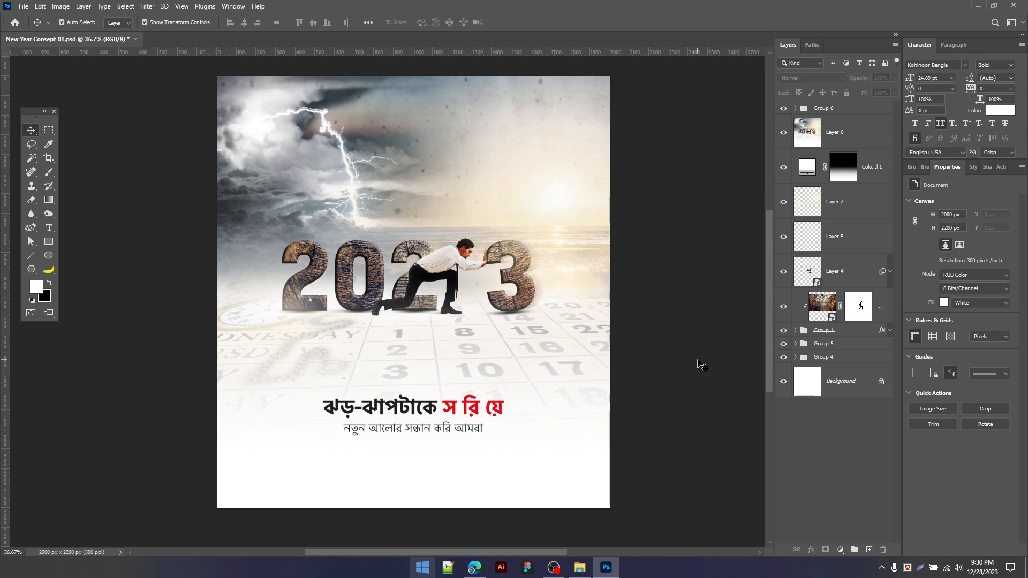
left_click(783, 134)
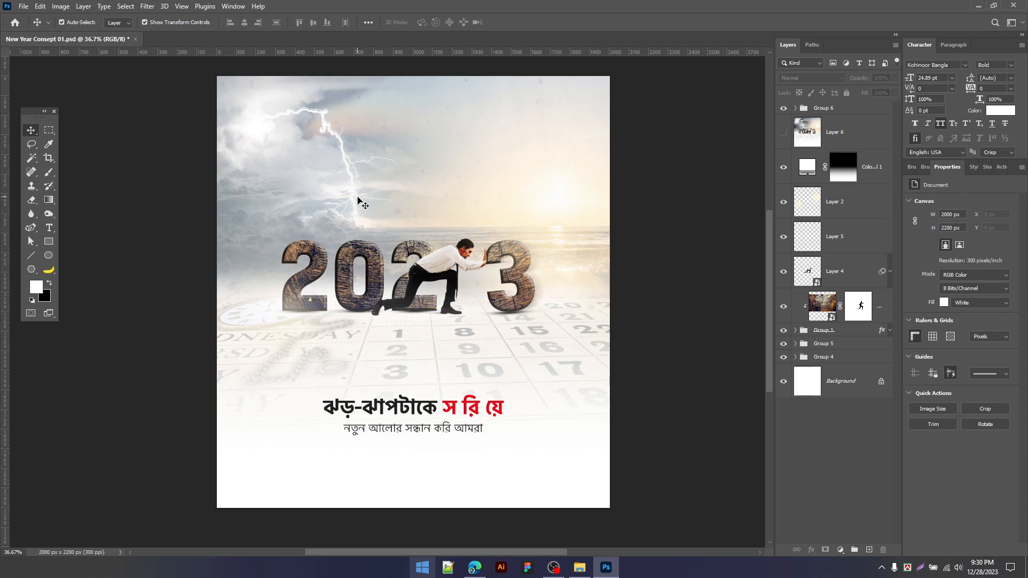
Step: Hide the grunge texture layer in Group 4 and preview the poster with the calendar layer off and on
left_click(294, 177)
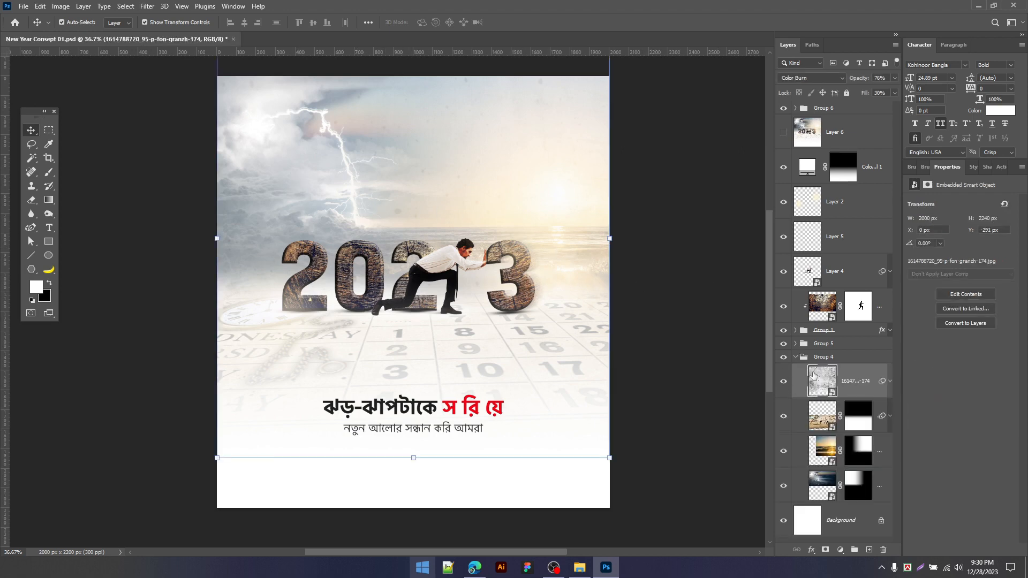
left_click(783, 383)
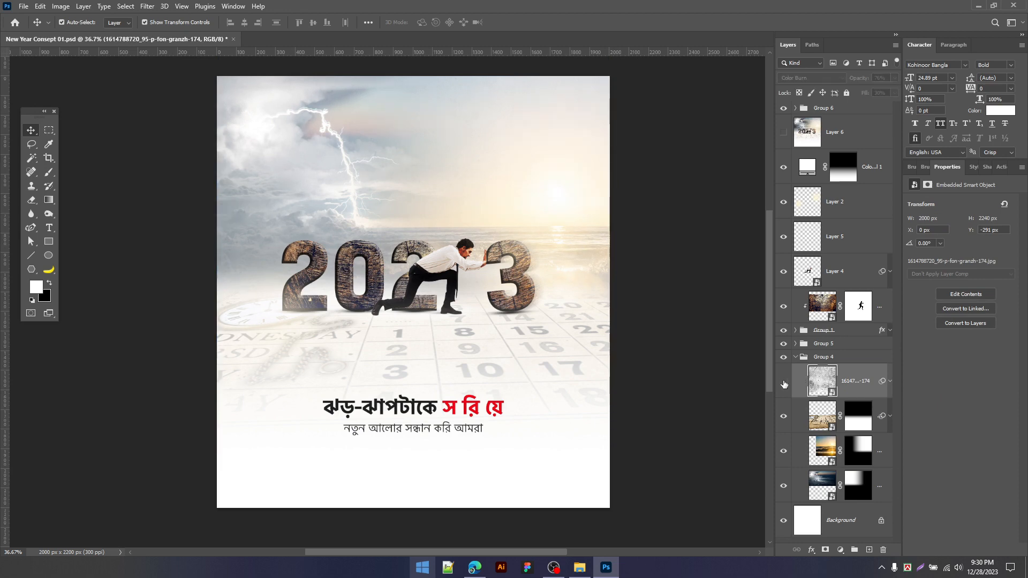
left_click(784, 416)
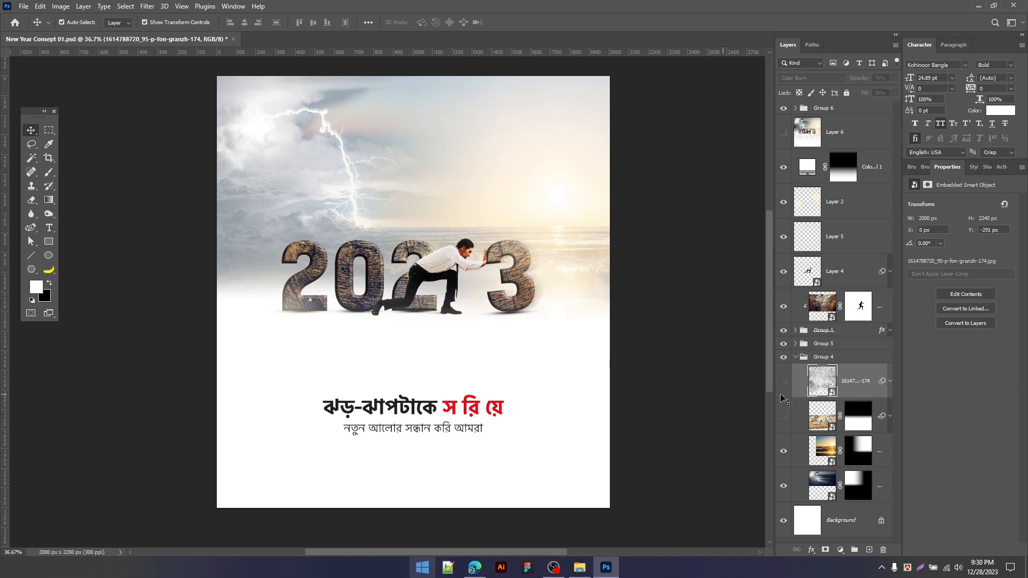
left_click(784, 417)
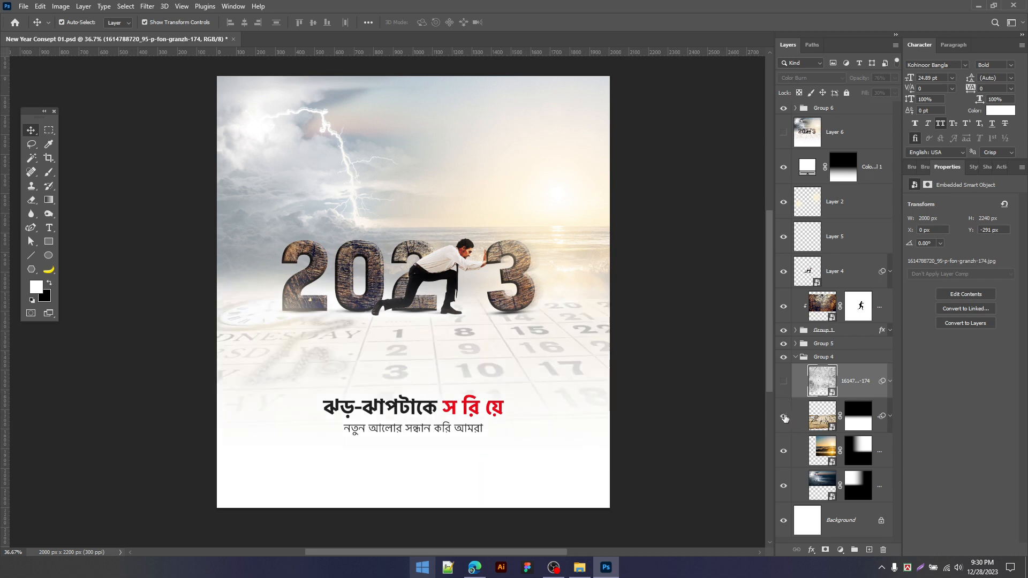
Step: Preview the background without the sunset layer and without the storm sky layer, restoring each one's visibility
left_click(786, 450)
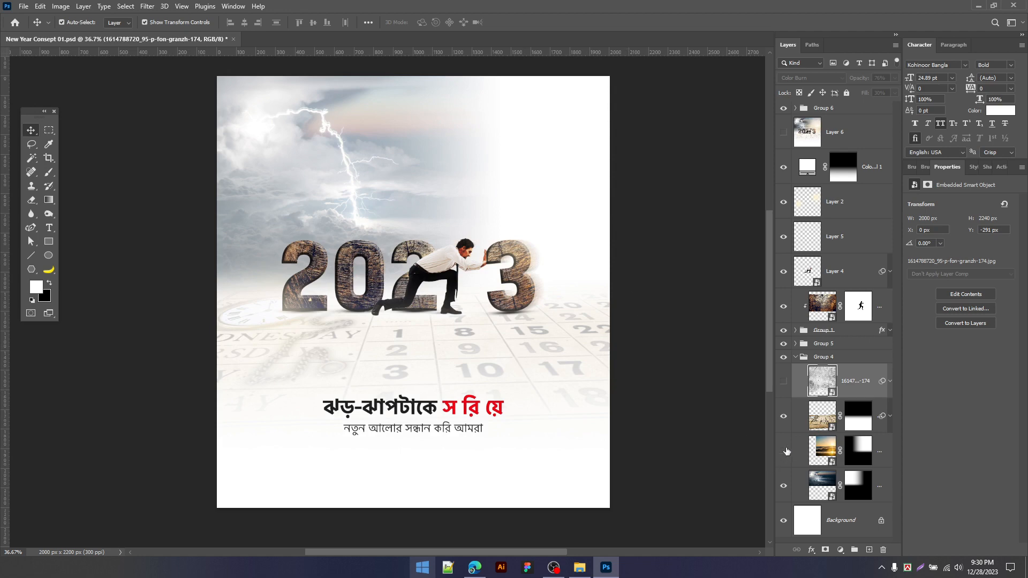
left_click(785, 451)
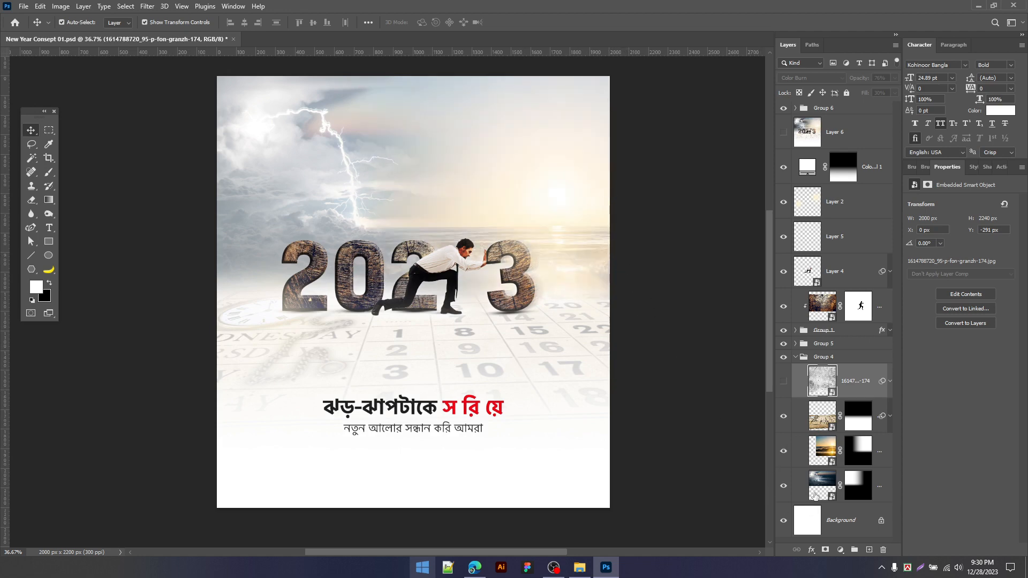
left_click(785, 487)
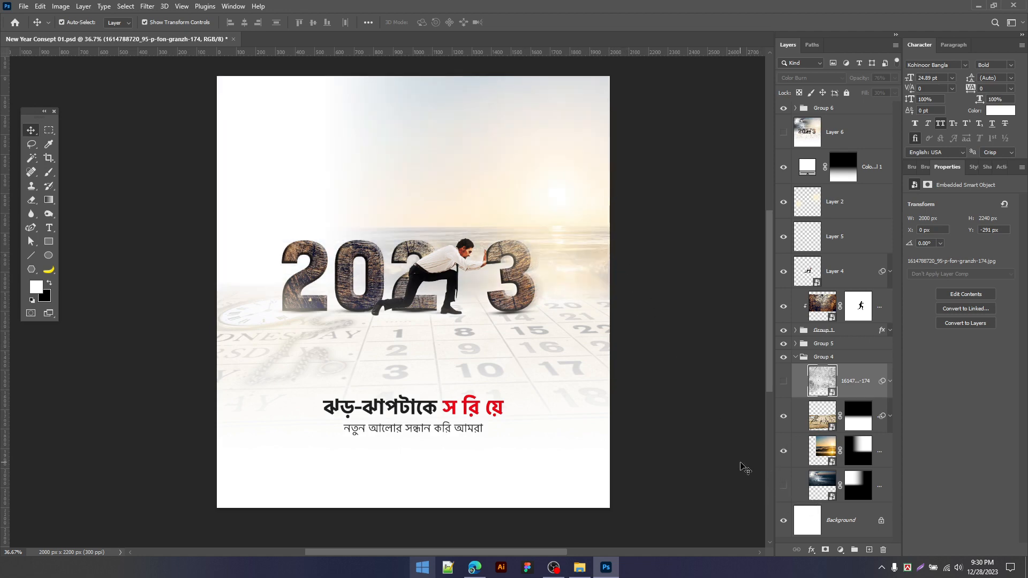
left_click(783, 485)
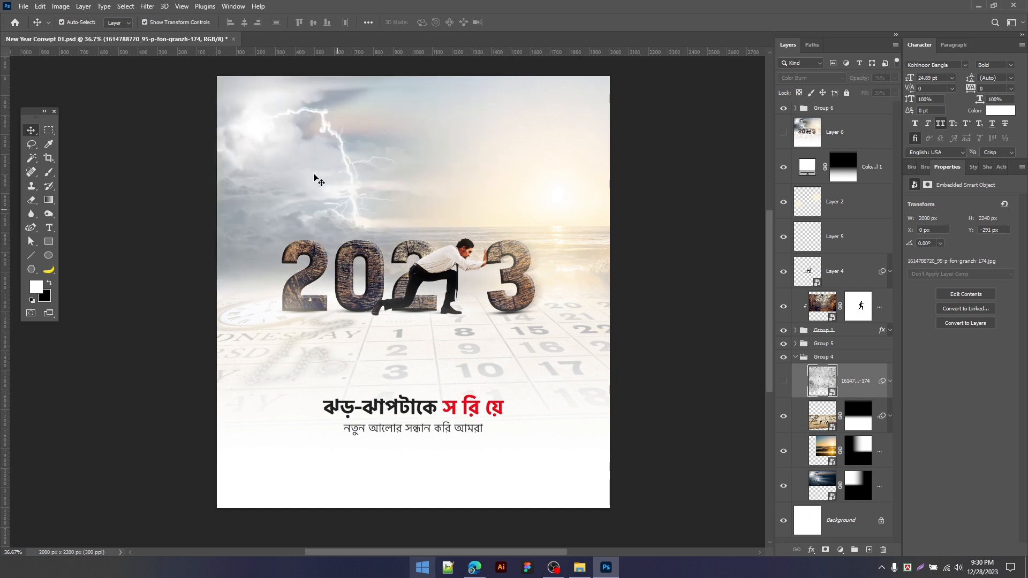
left_click(784, 488)
left_click(784, 488)
Step: Preview the poster without the pushing man on Layer 4, then show Layer 6 again and deselect all layers
left_click(784, 273)
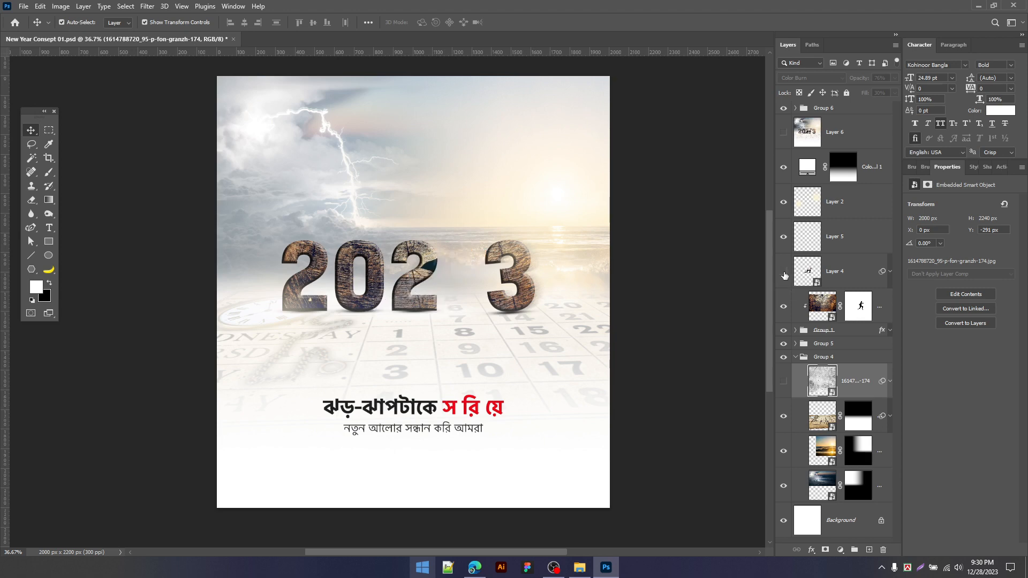
left_click(784, 274)
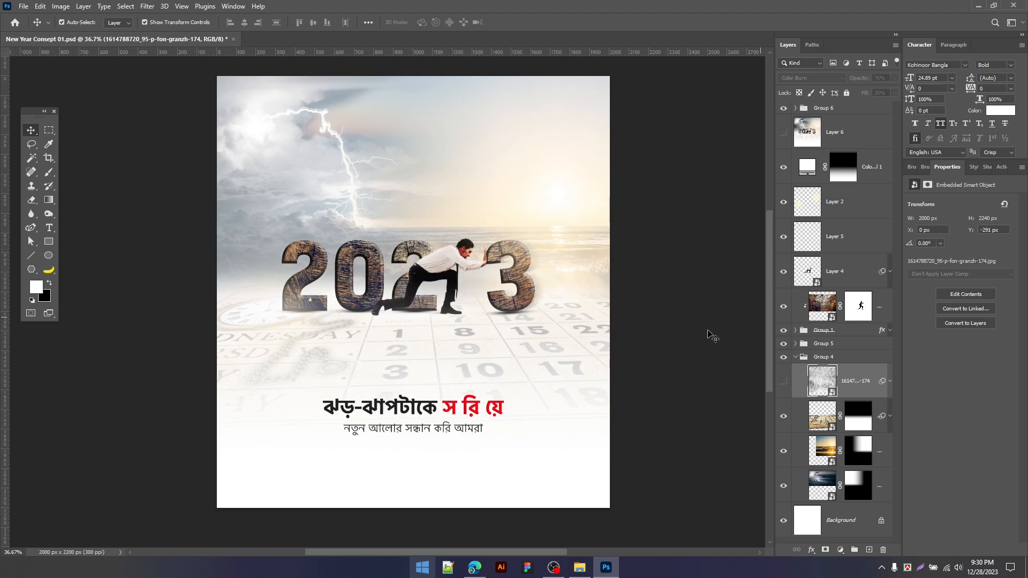
left_click(785, 133)
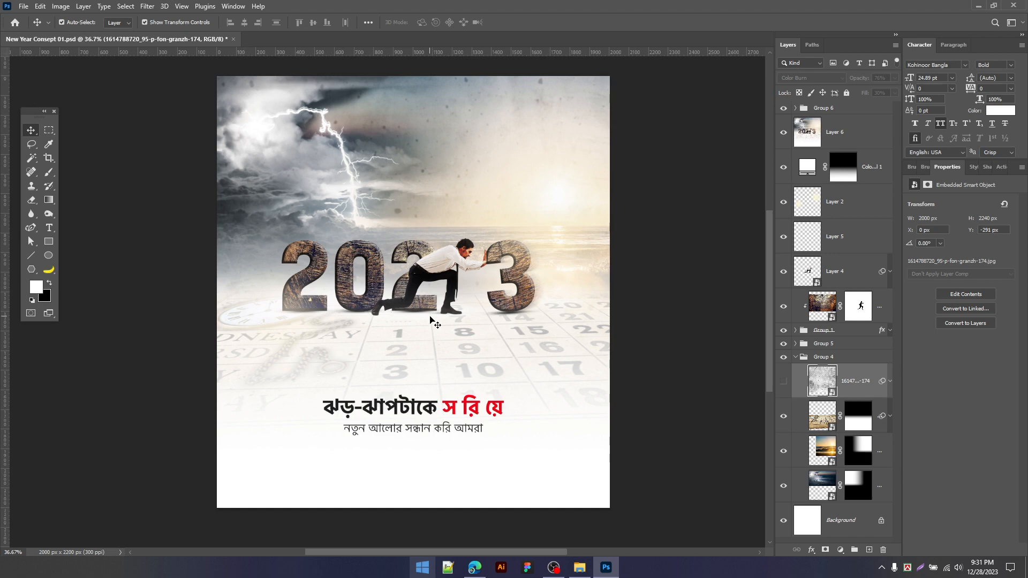
left_click(690, 299)
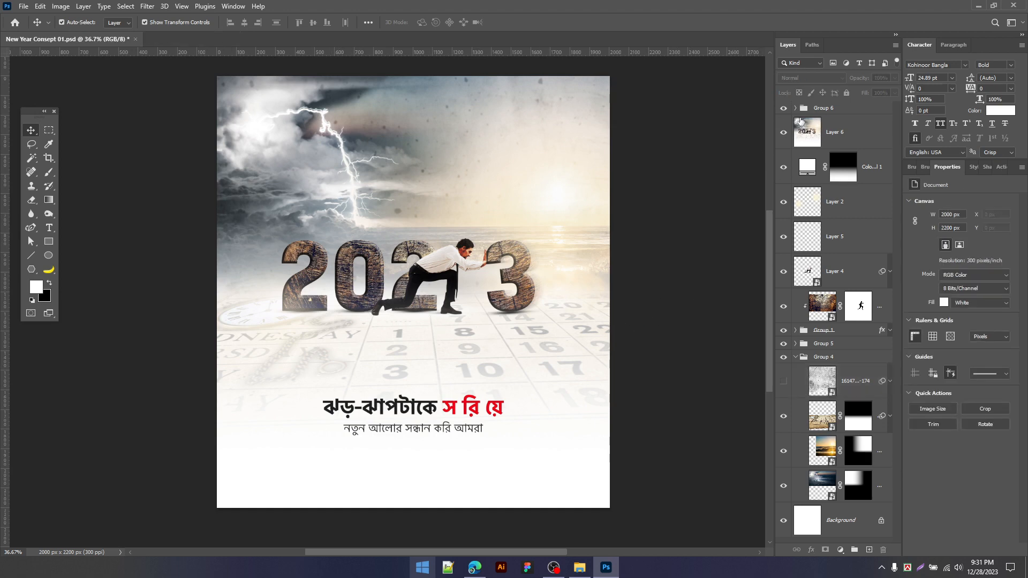
left_click(979, 5)
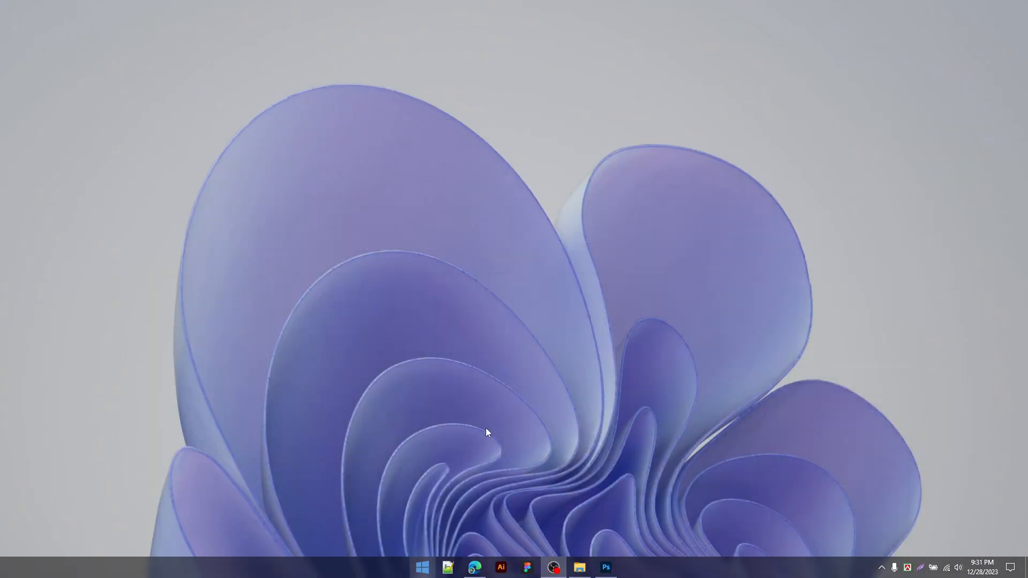
left_click(606, 567)
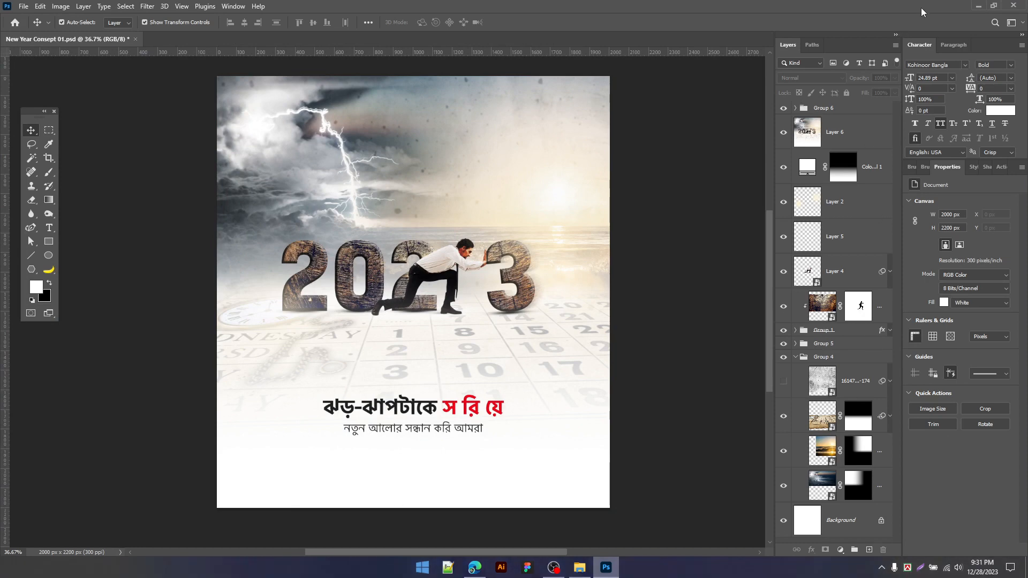
Step: Switch to the Edge browser and look through the Google image results for "grunge texture"
left_click(976, 5)
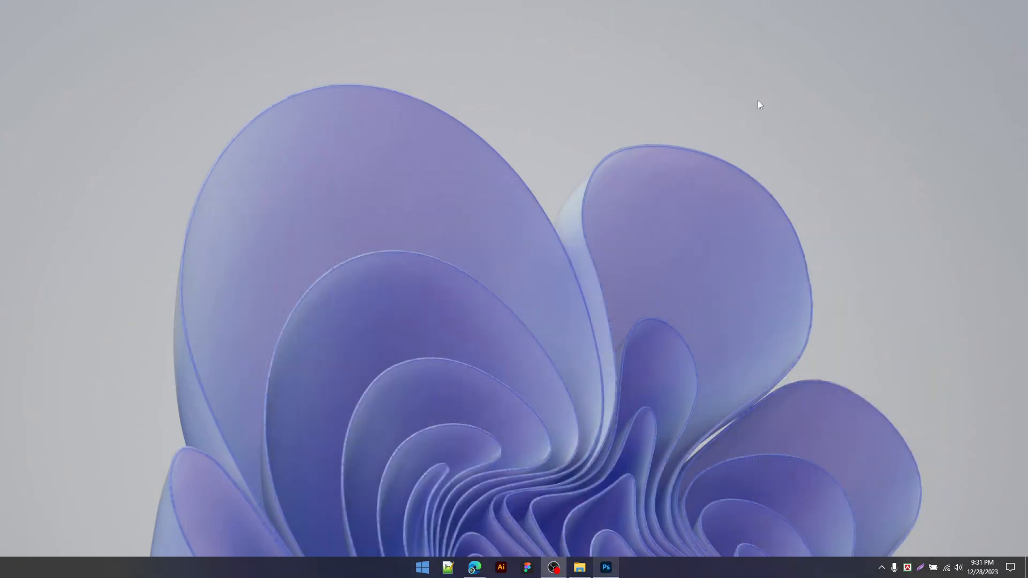
left_click(477, 567)
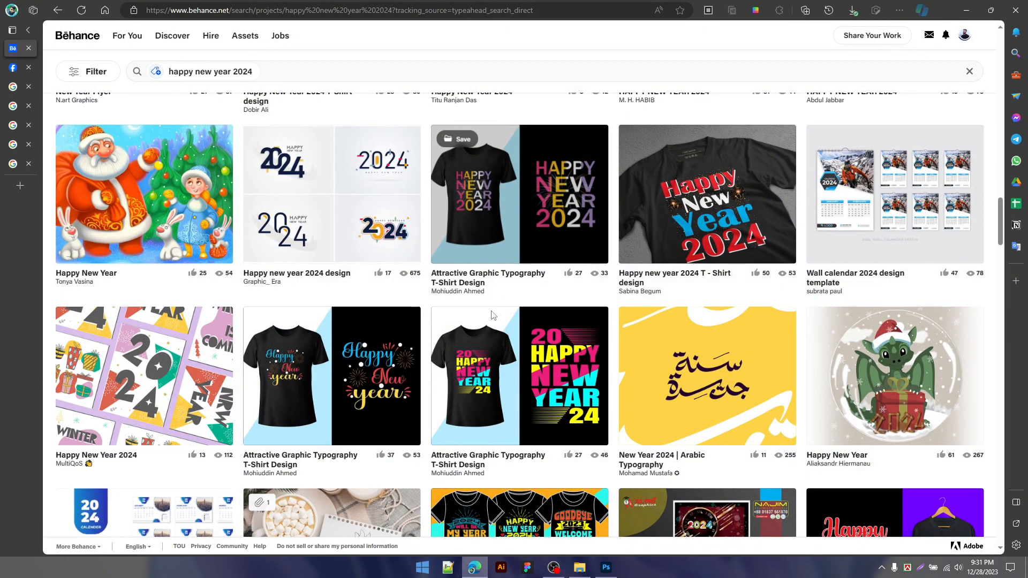
left_click(14, 89)
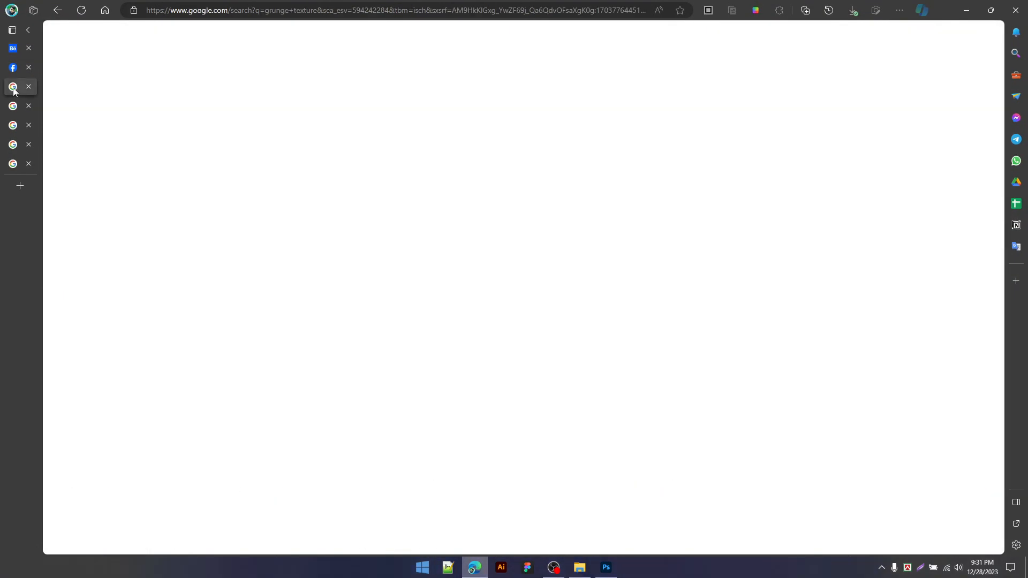
scroll(419, 250, "up", 5)
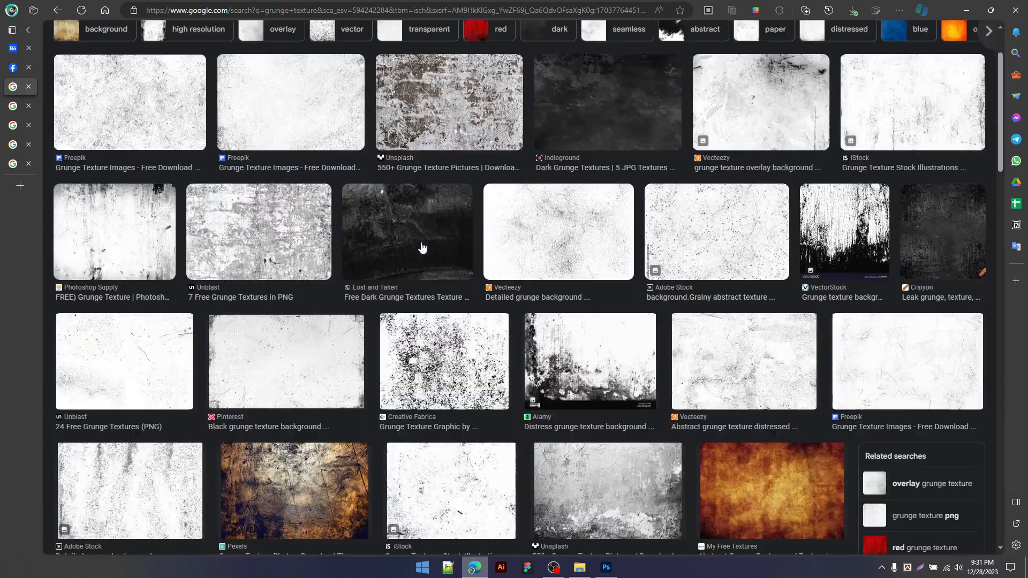
scroll(422, 247, "down", 5)
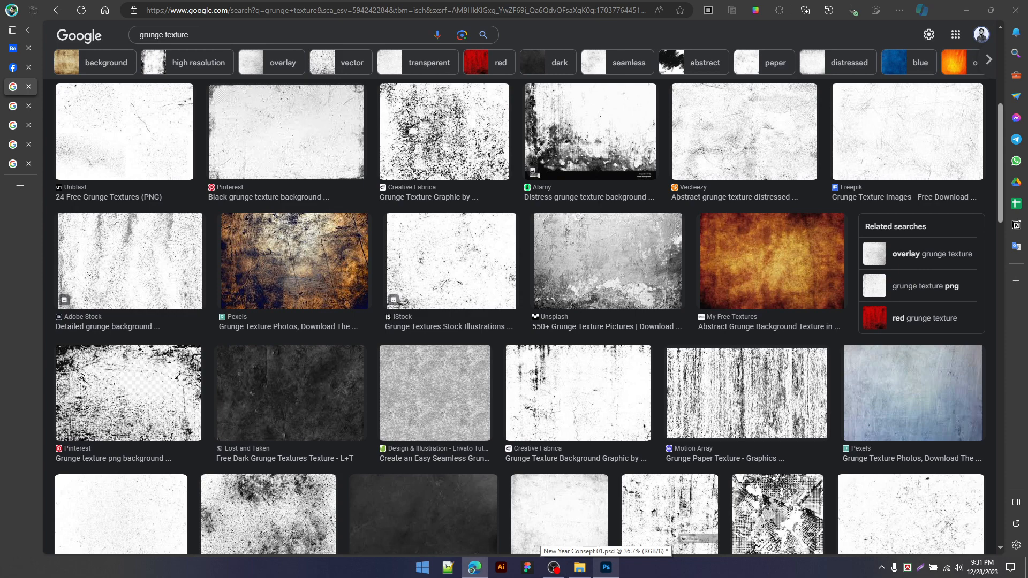
Step: Open the New Year folder in Downloads, review the source images 01.jpg to 06.png, and minimise the folder
left_click(580, 567)
left_click_drag(706, 160, 699, 127)
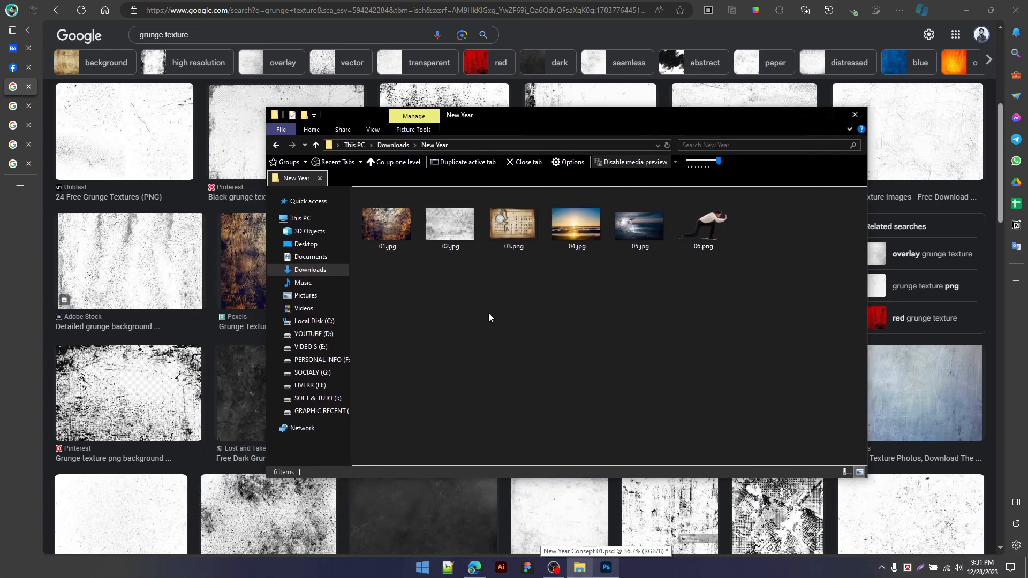
left_click(385, 225)
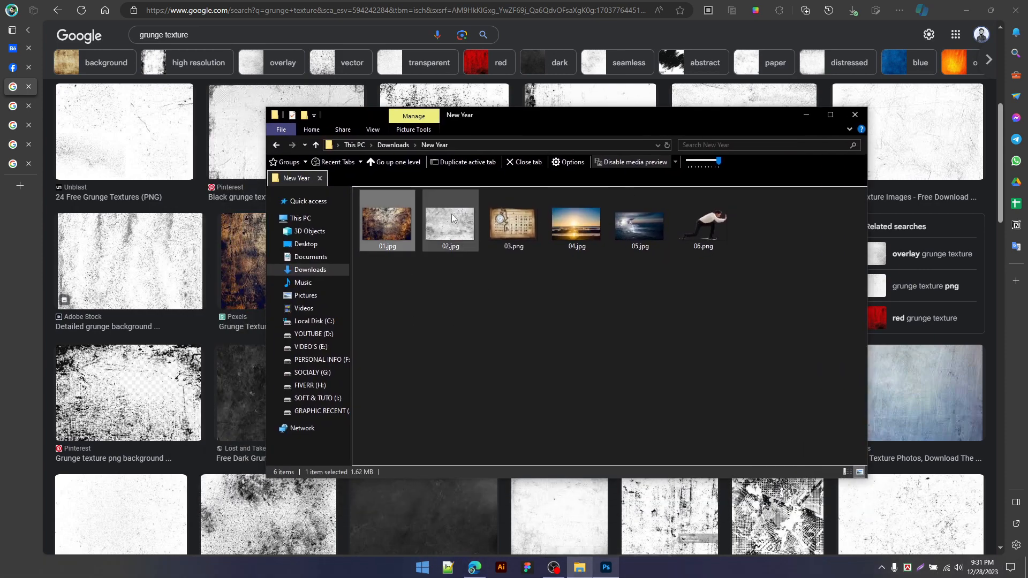
left_click_drag(508, 130, 602, 251)
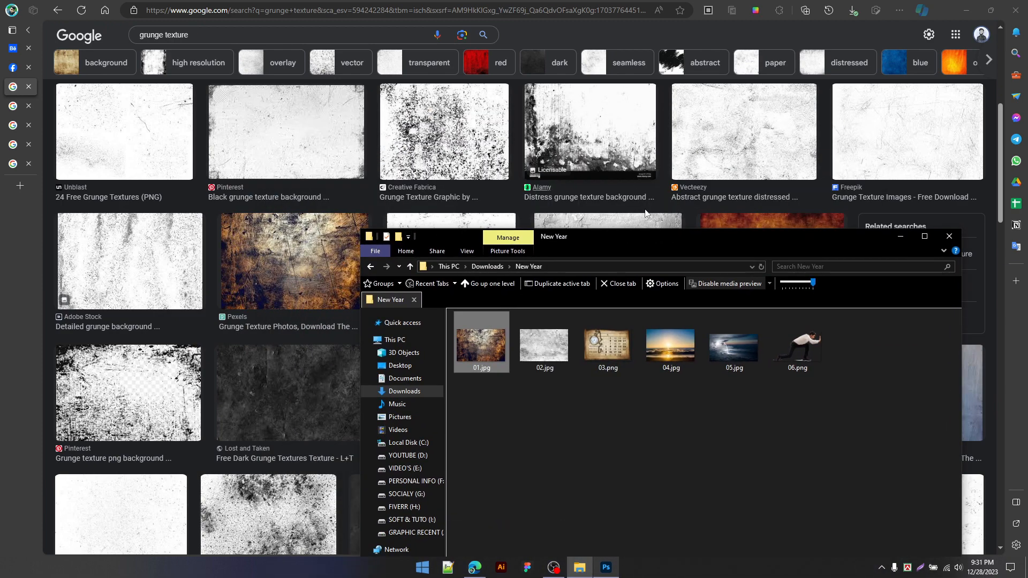
left_click_drag(664, 236, 651, 140)
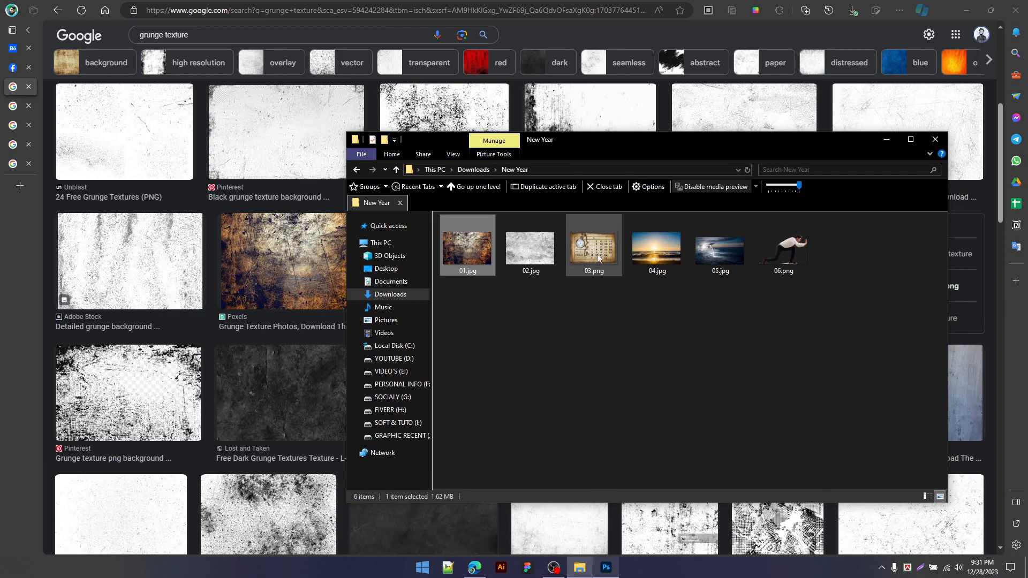
left_click(887, 140)
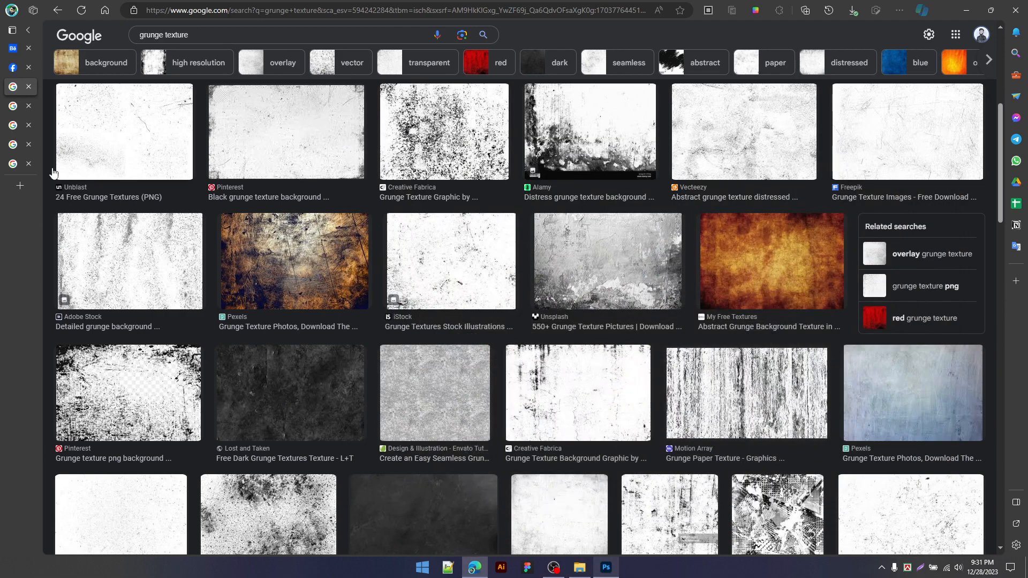
Step: Look through the Google image results for "pushing man" and "old calendar", checking the New Year folder's source images in between
left_click(8, 107)
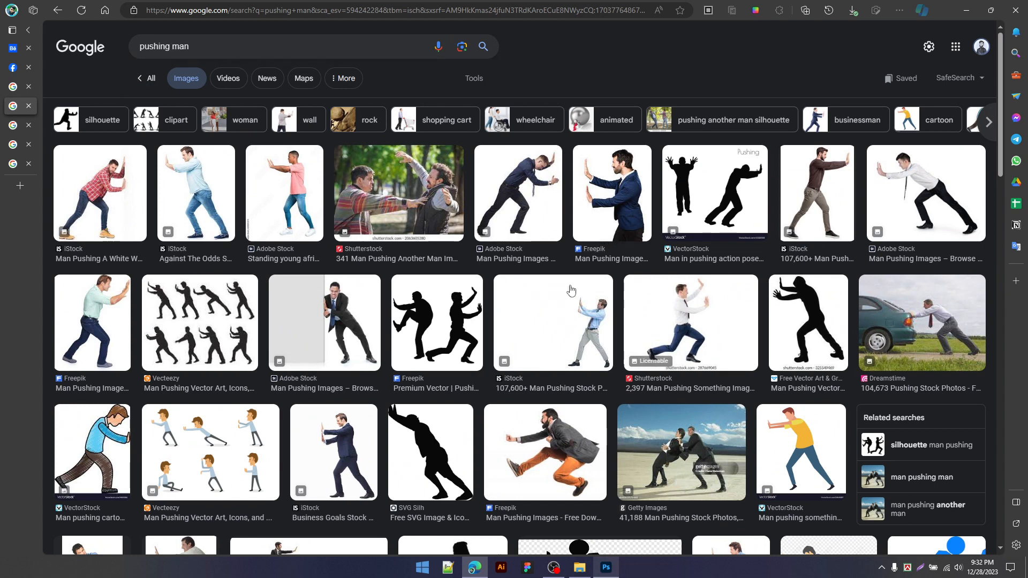
scroll(570, 292, "down", 4)
scroll(630, 320, "down", 10)
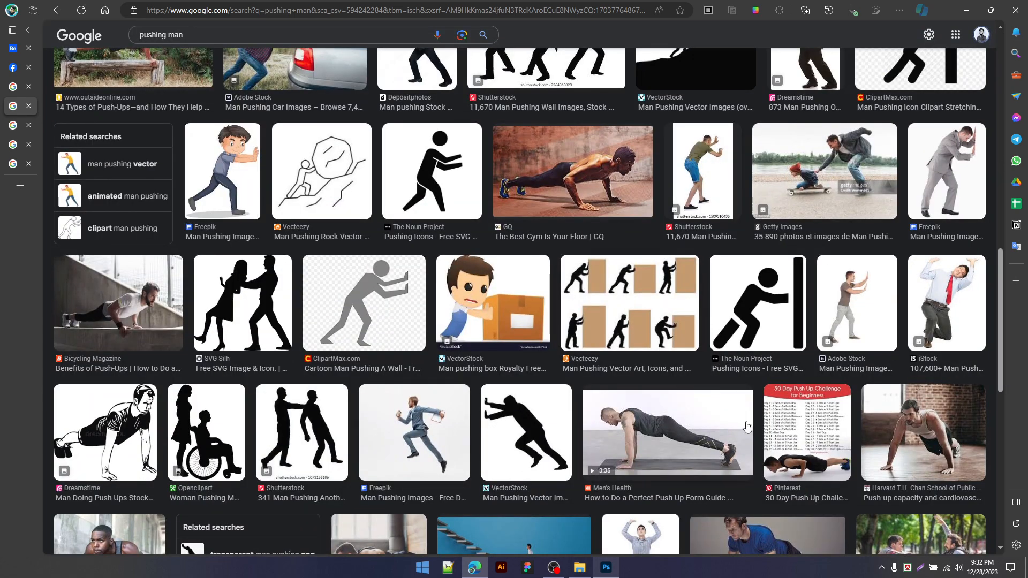
left_click(17, 125)
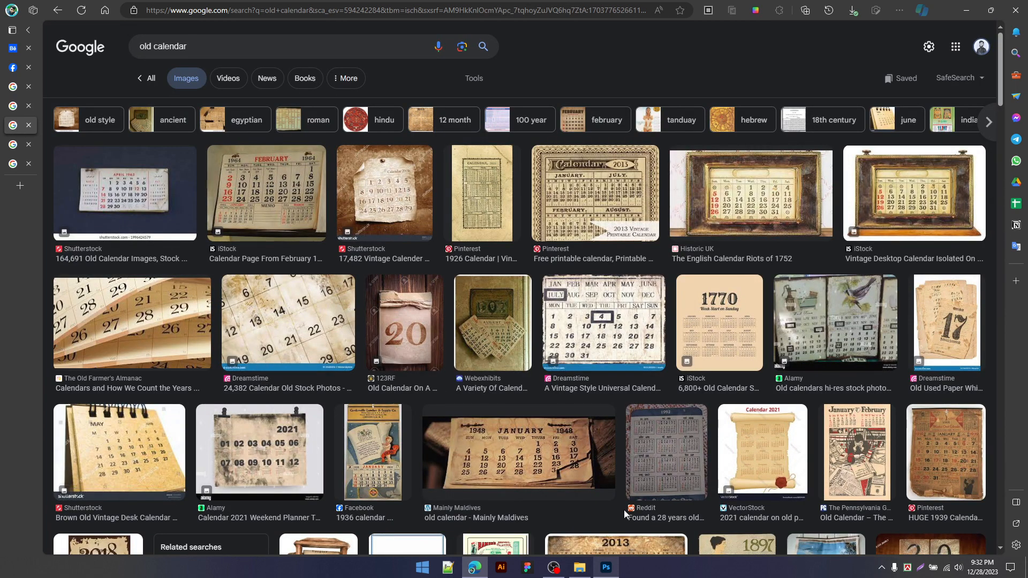
left_click(580, 567)
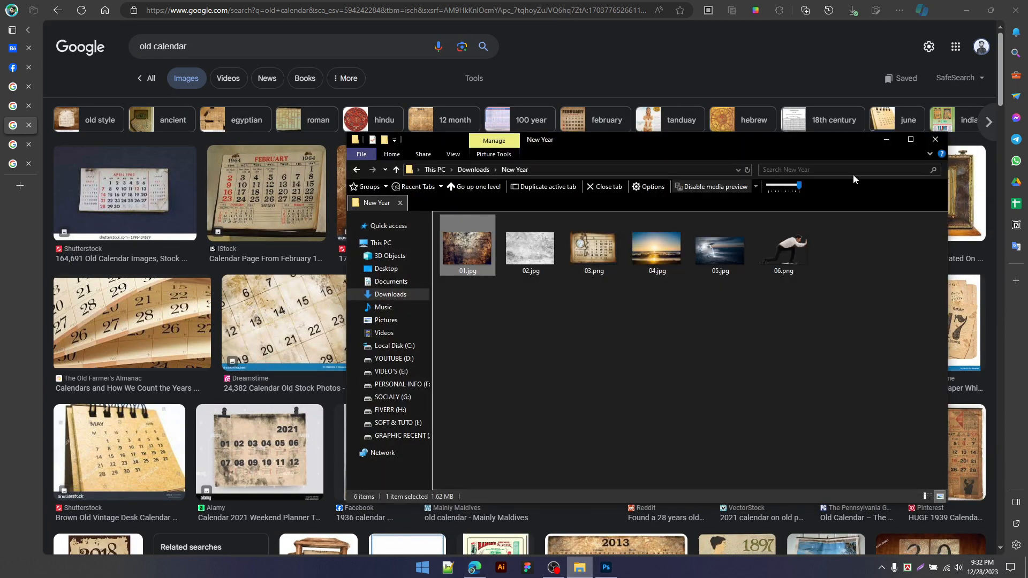
left_click(887, 139)
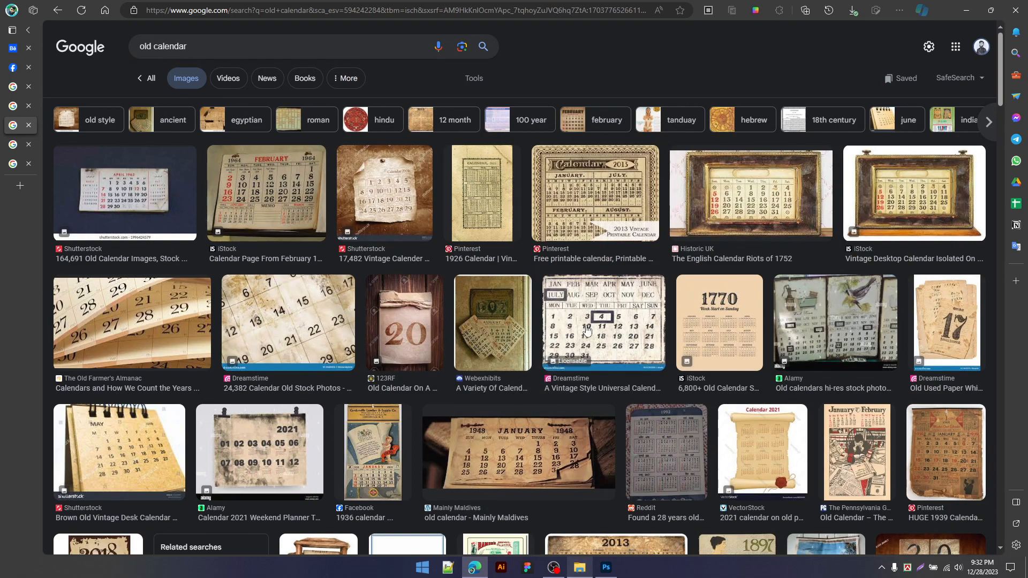
scroll(583, 328, "down", 6)
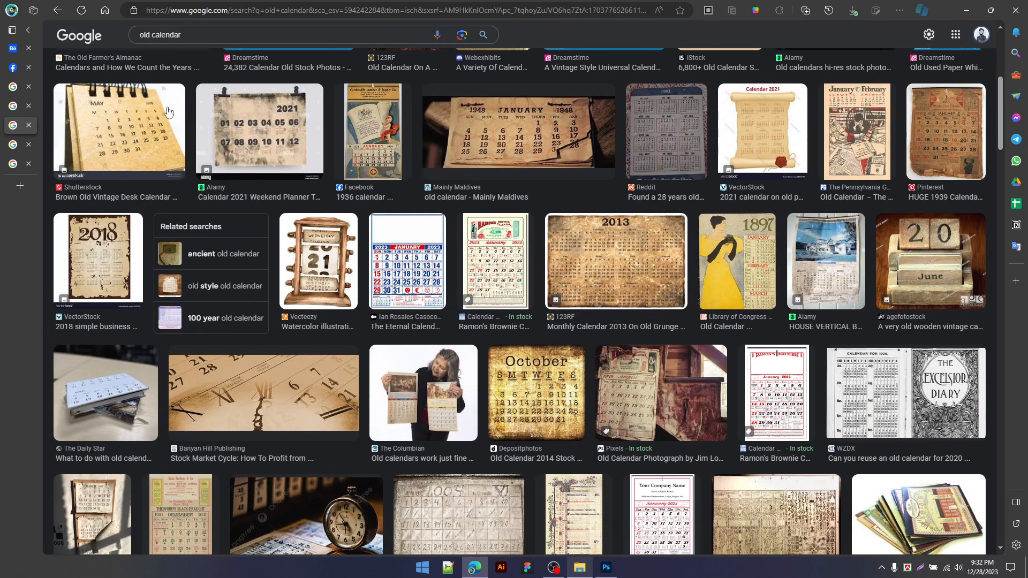
Step: Look through the Google image results for "cyclone sky" and "morning sky" as background references
left_click(17, 144)
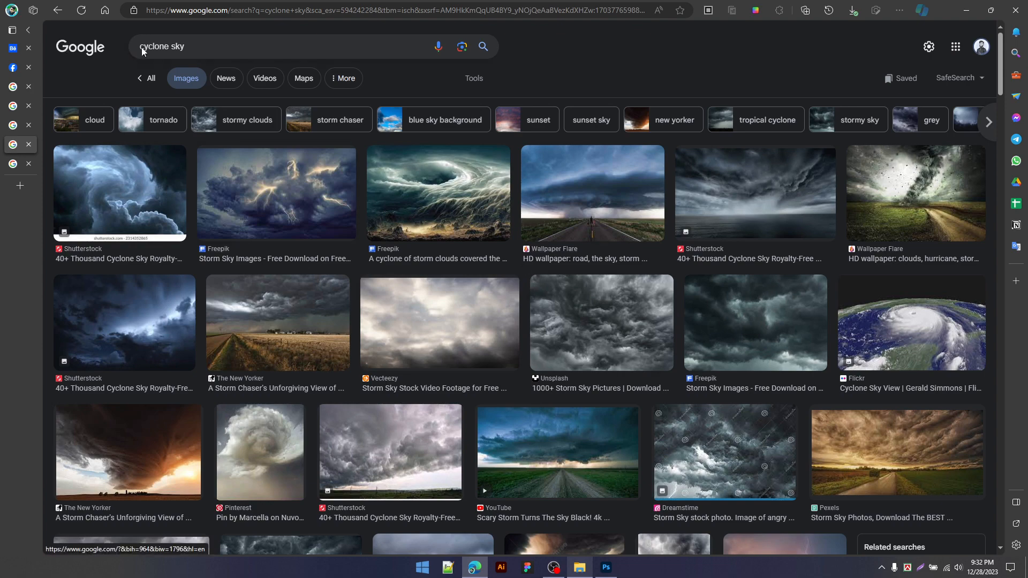
scroll(242, 430, "down", 9)
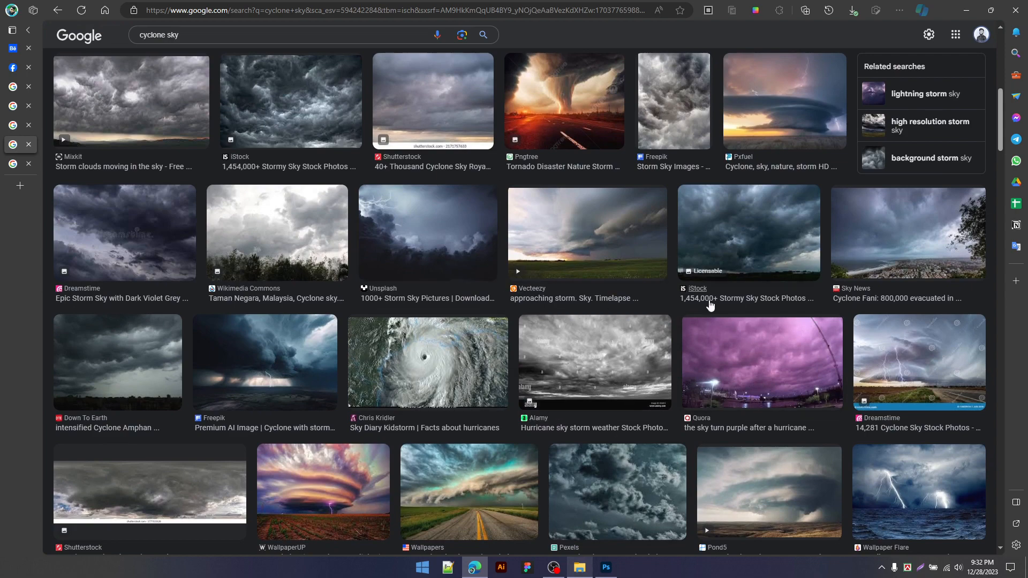
scroll(631, 392, "down", 6)
left_click(14, 165)
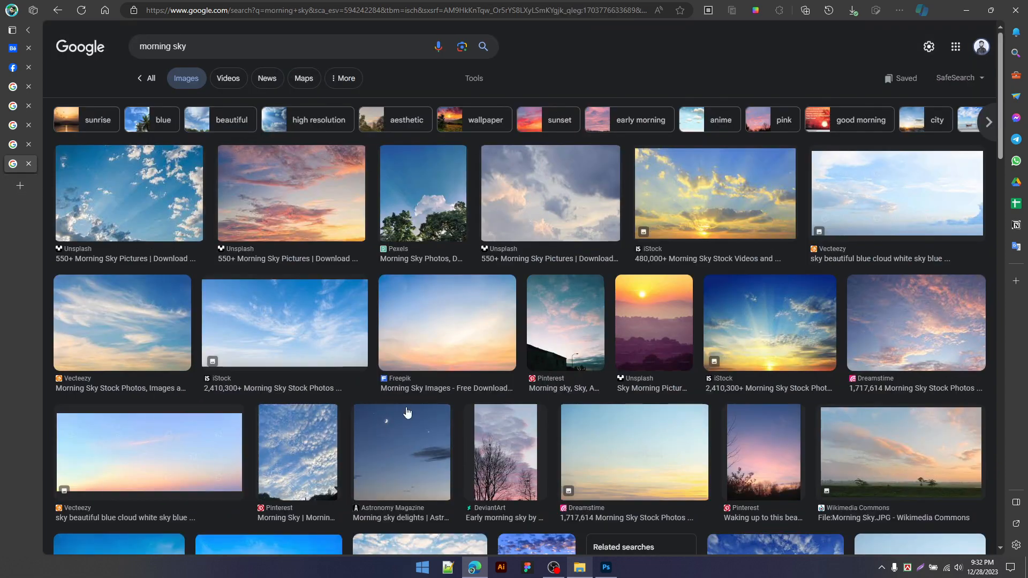
scroll(738, 303, "down", 8)
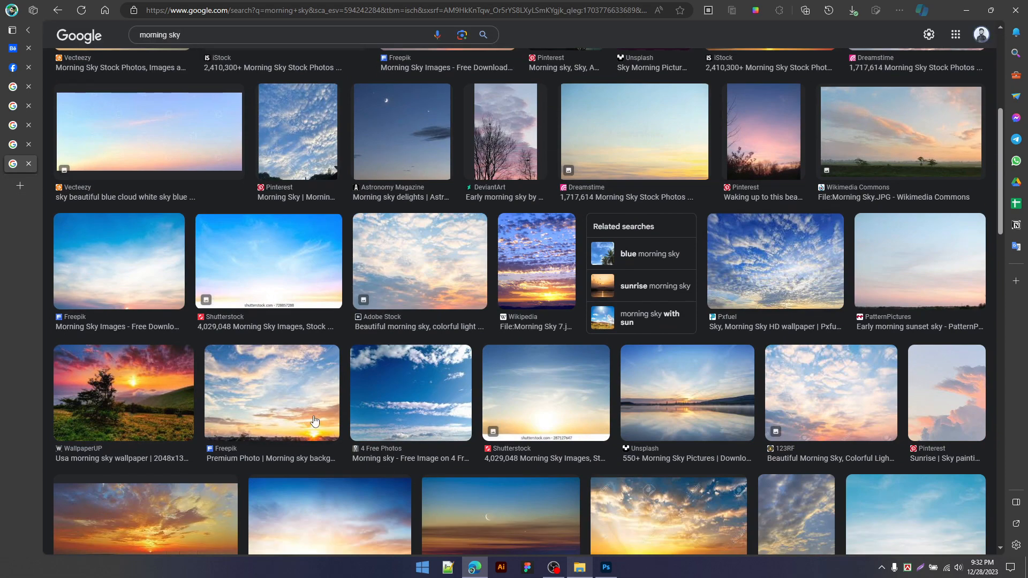
scroll(413, 385, "down", 1)
scroll(414, 386, "up", 9)
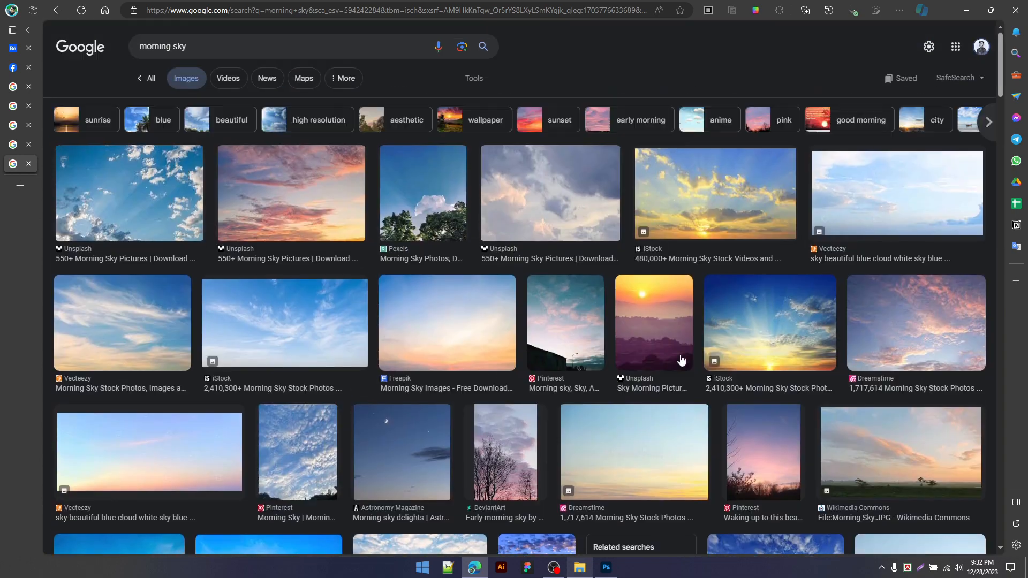
Step: Minimise the browser, switch to Photoshop and create a 2000 x 2200 px document at 300 ppi, checking it against the finished poster
left_click(967, 10)
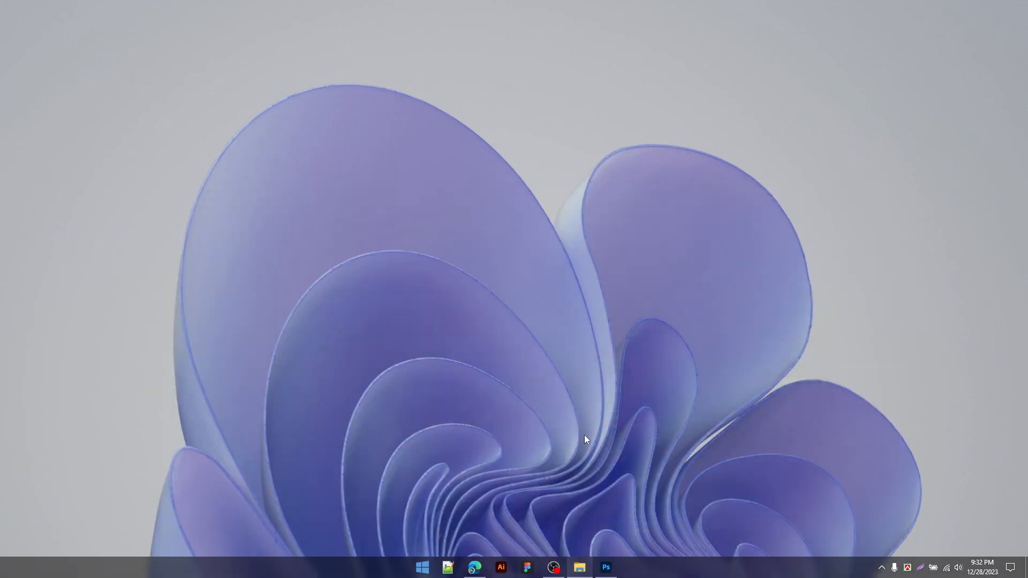
left_click(613, 571)
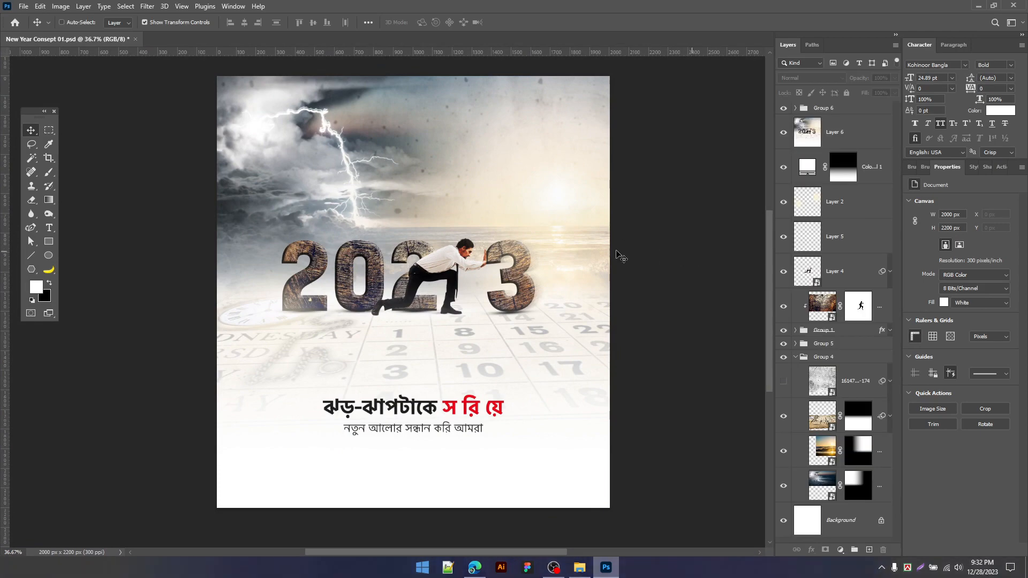
key("ctrl+n")
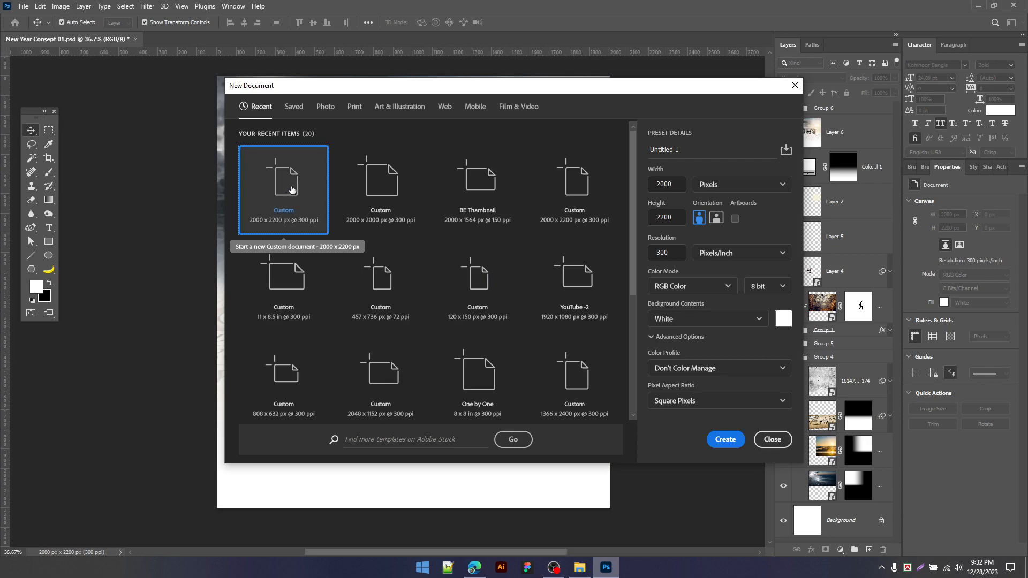
double_click(297, 193)
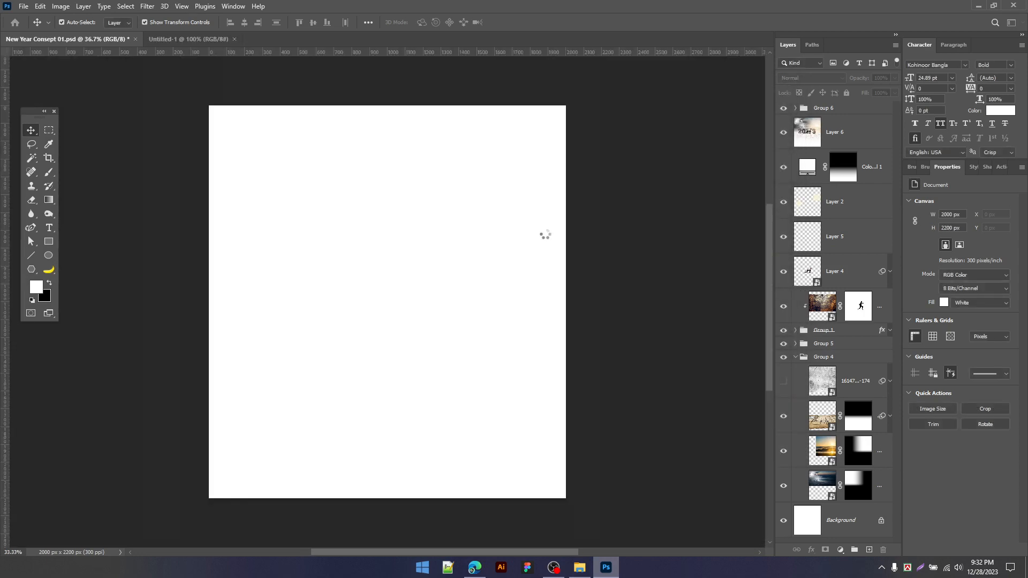
left_click(70, 39)
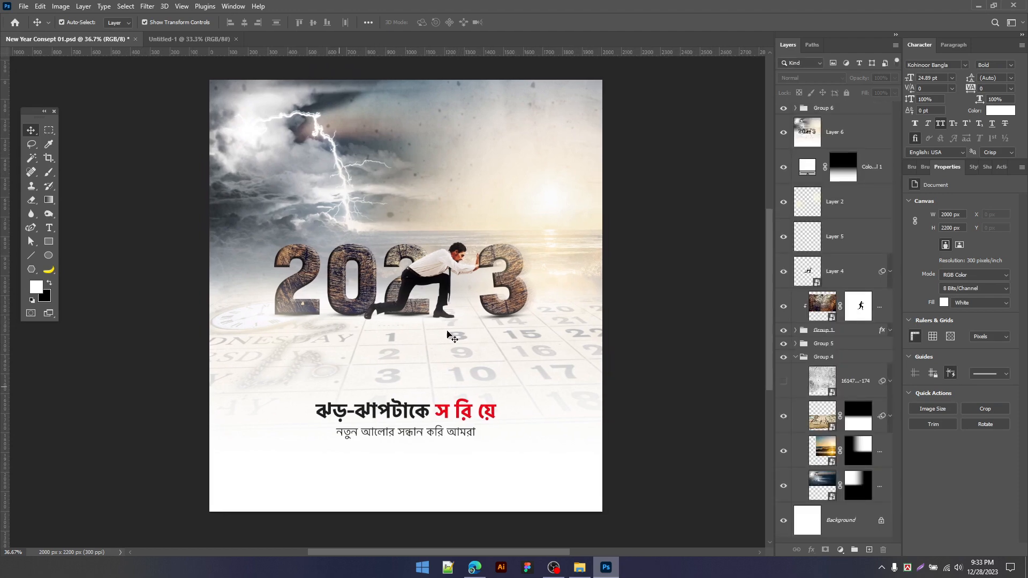
left_click(190, 39)
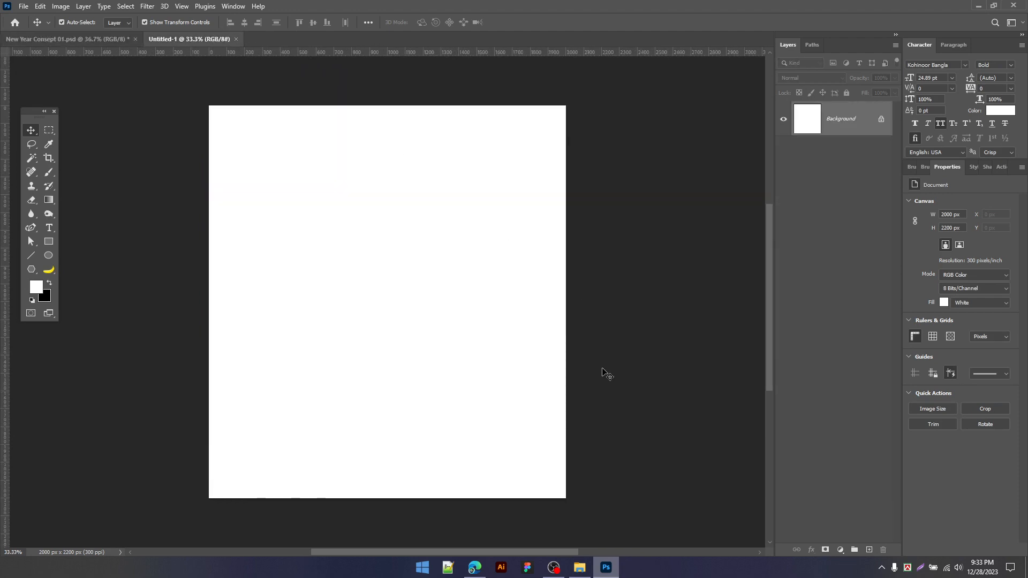
Step: Place the old calendar image 03.png from the New Year folder into the blank document and commit it at the canvas width
left_click(580, 568)
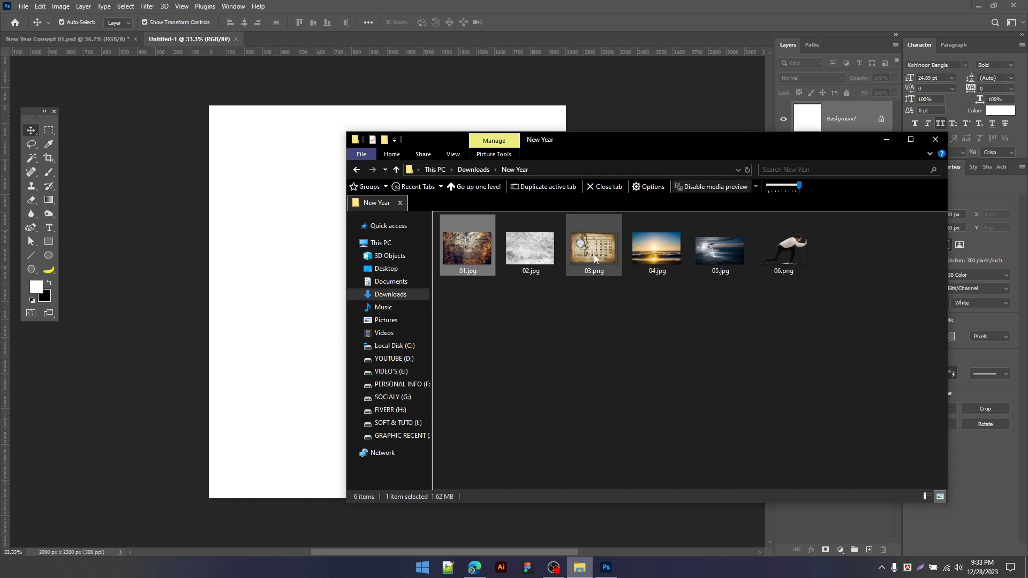
left_click_drag(594, 251, 375, 307)
left_click_drag(454, 257, 454, 275)
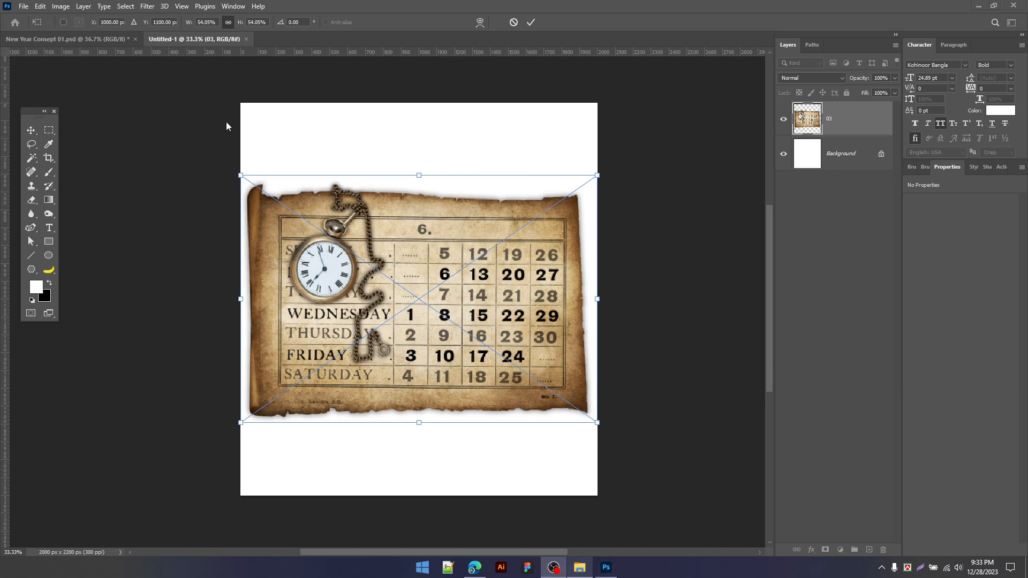
left_click(23, 7)
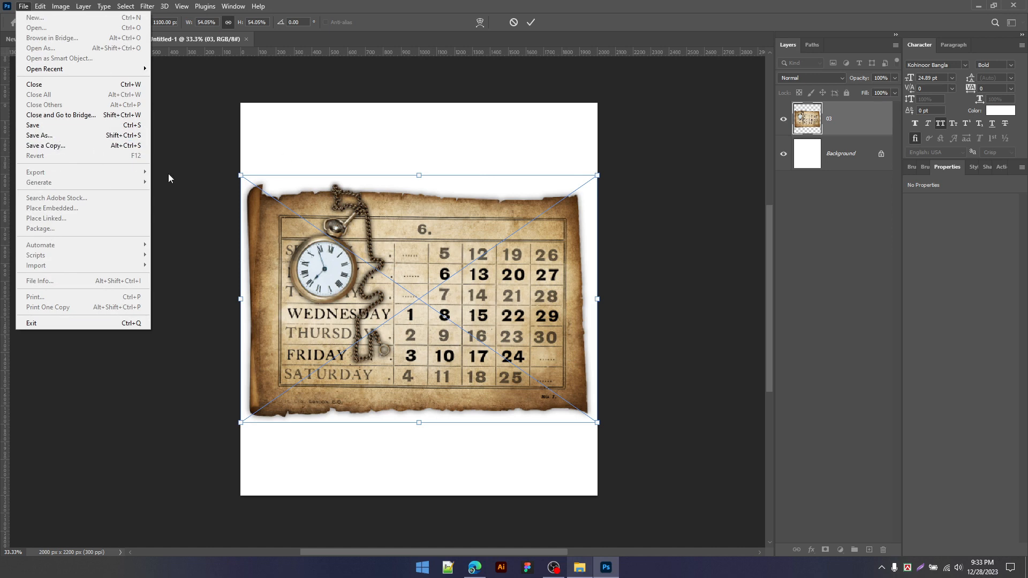
left_click(374, 260)
key("Return")
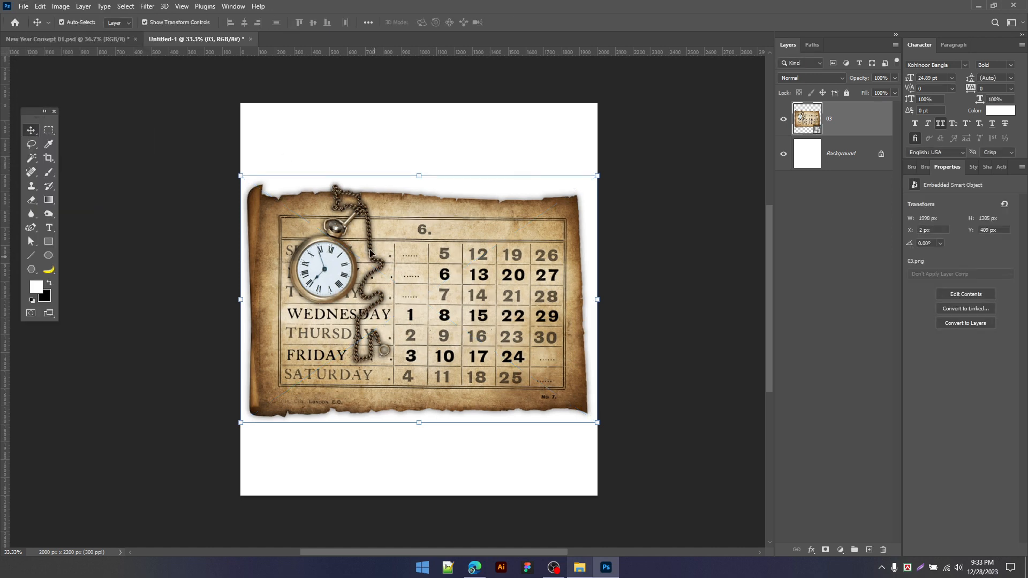
Step: Start Perspective Warp on the calendar layer and lay out one plane covering the whole calendar
left_click(22, 8)
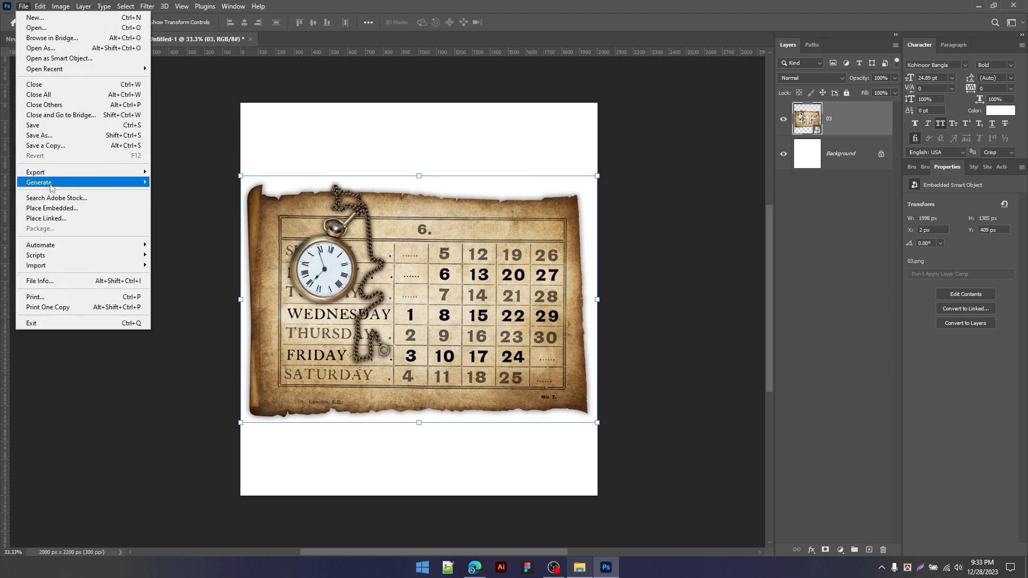
mouse_move(40, 6)
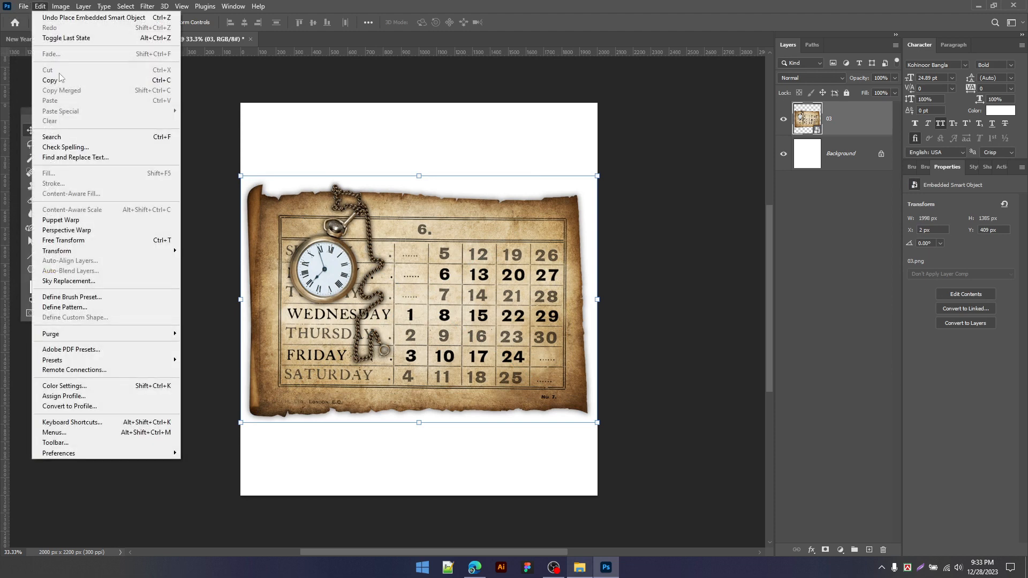
left_click(83, 231)
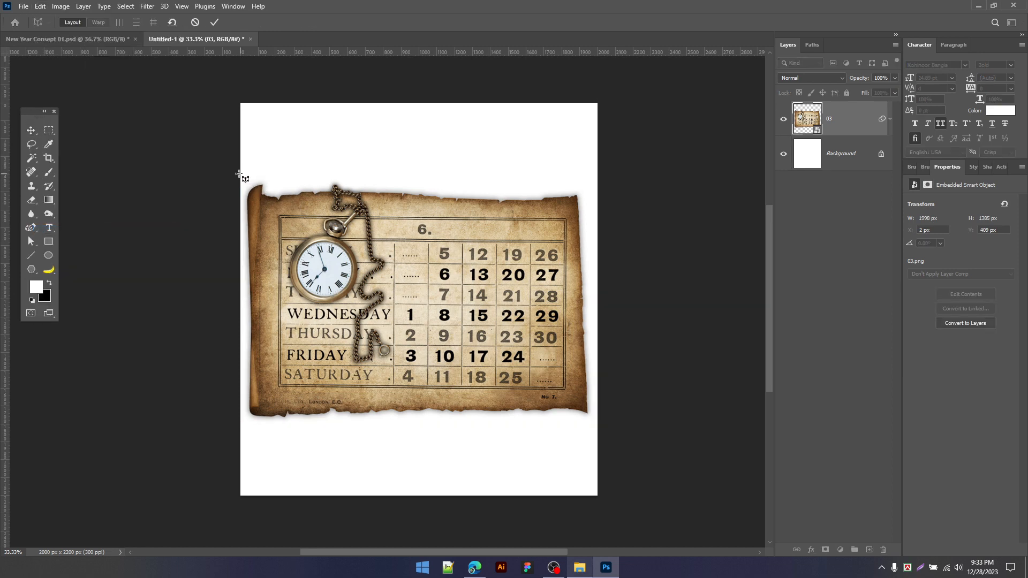
left_click_drag(237, 173, 596, 415)
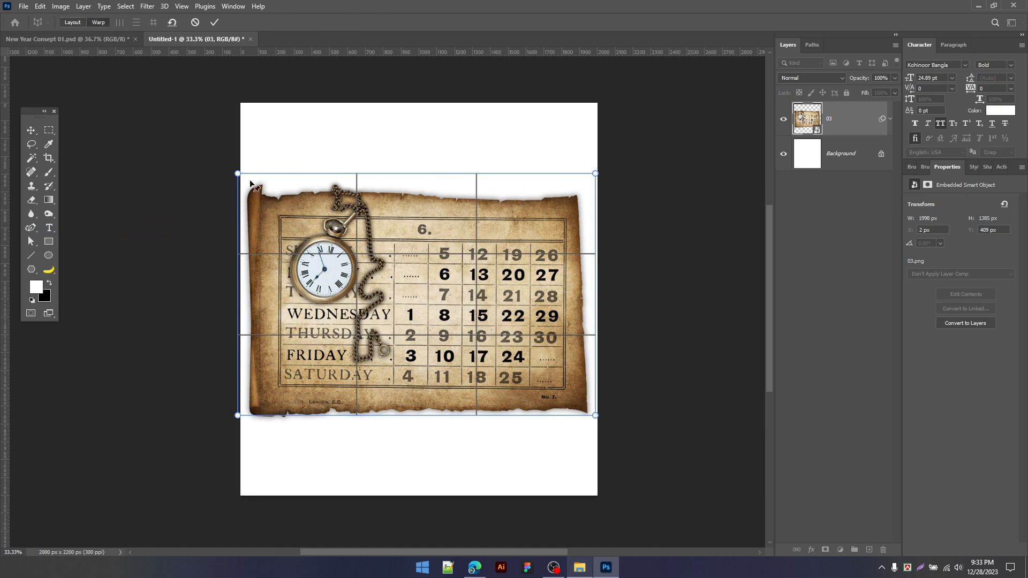
Step: Warp the calendar into a receding floor by pulling its far corners inward and its near corners well beyond the canvas, and apply it
key("w")
left_click_drag(238, 174, 295, 233)
left_click_drag(600, 173, 568, 246)
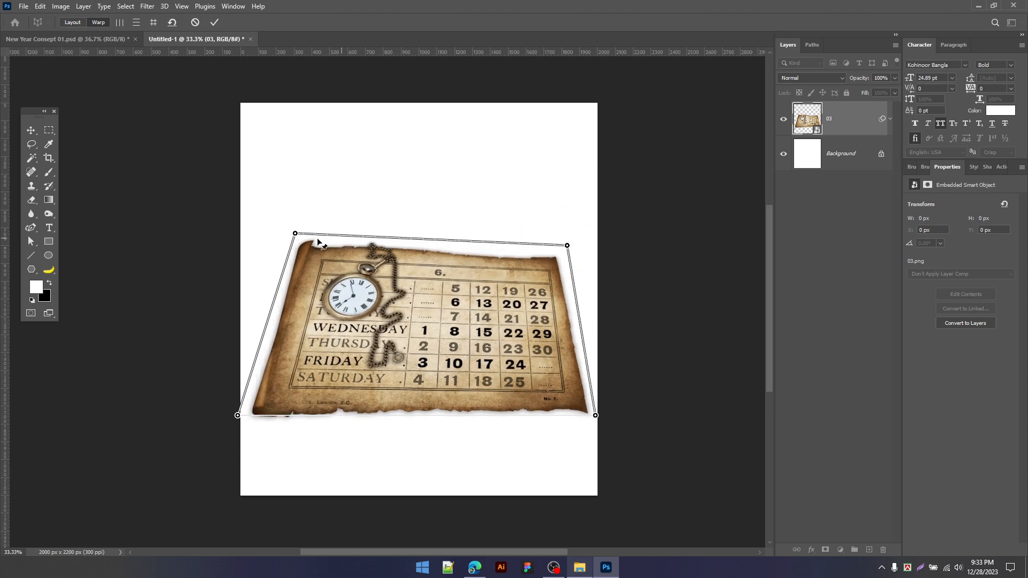
left_click_drag(296, 234, 305, 261)
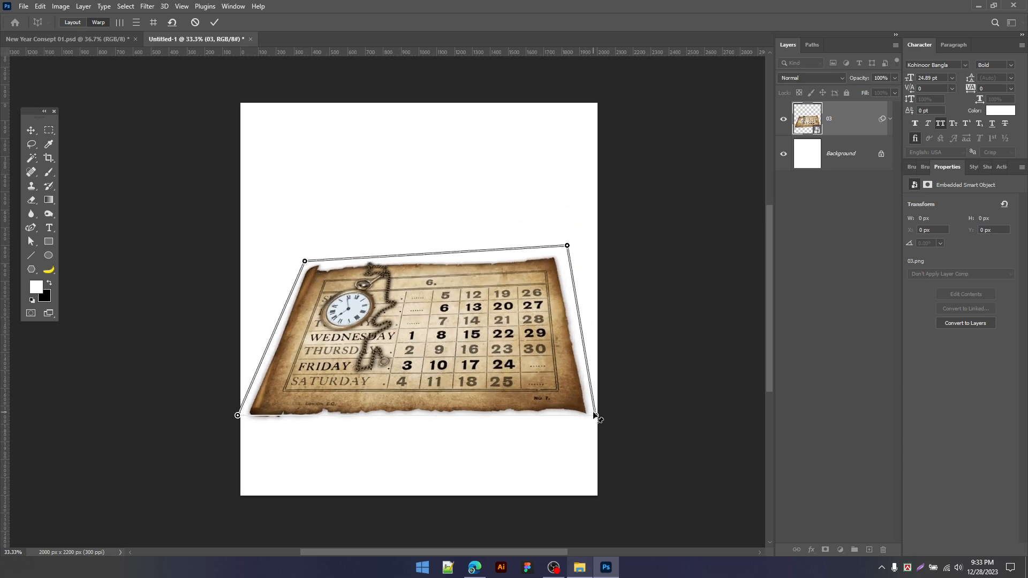
left_click_drag(595, 415, 756, 444)
scroll(329, 435, "down", 3)
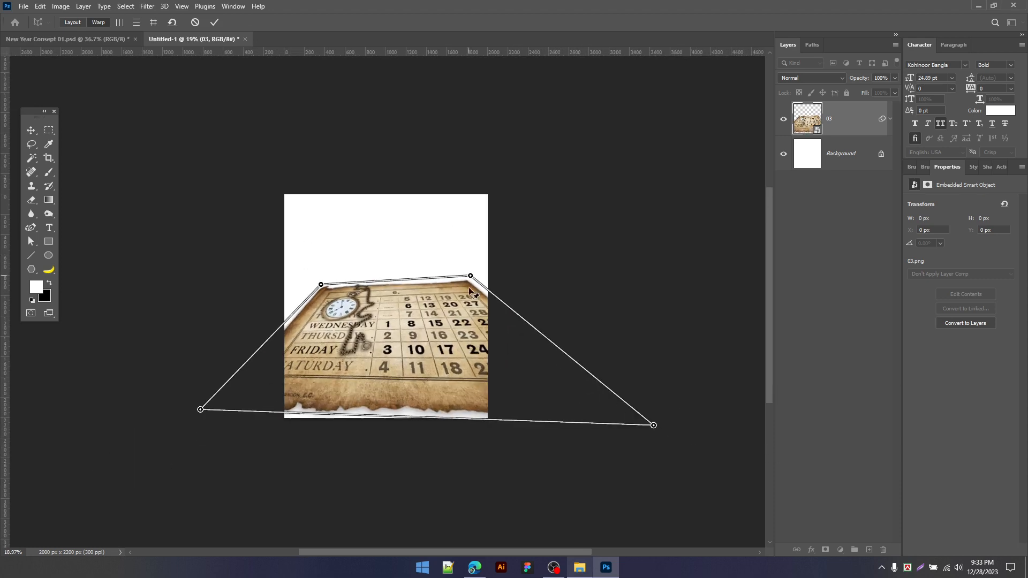
key("Return")
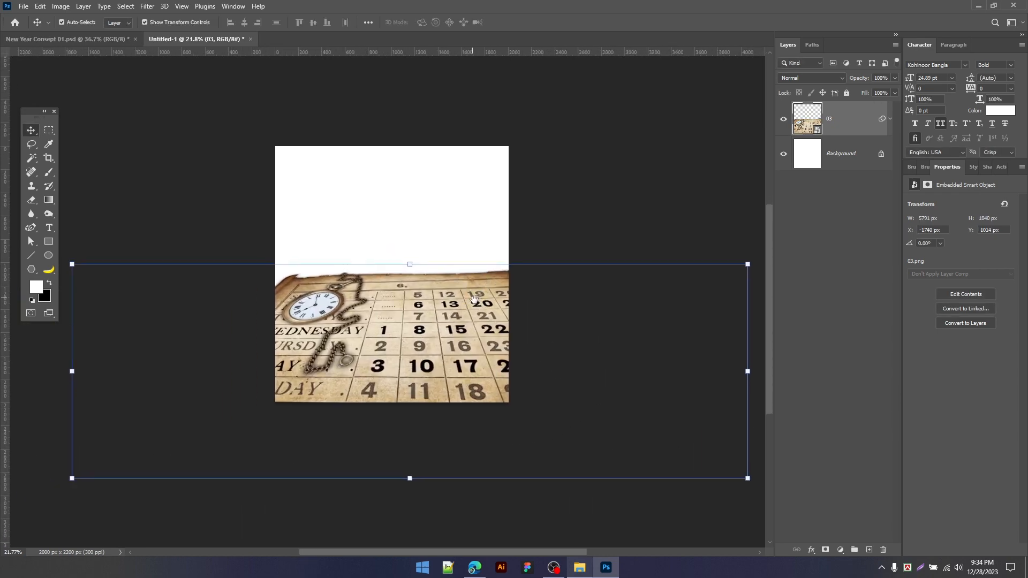
Step: Compare the calendar's perspective with the finished New Year poster and return to the new document
key("ctrl+Tab")
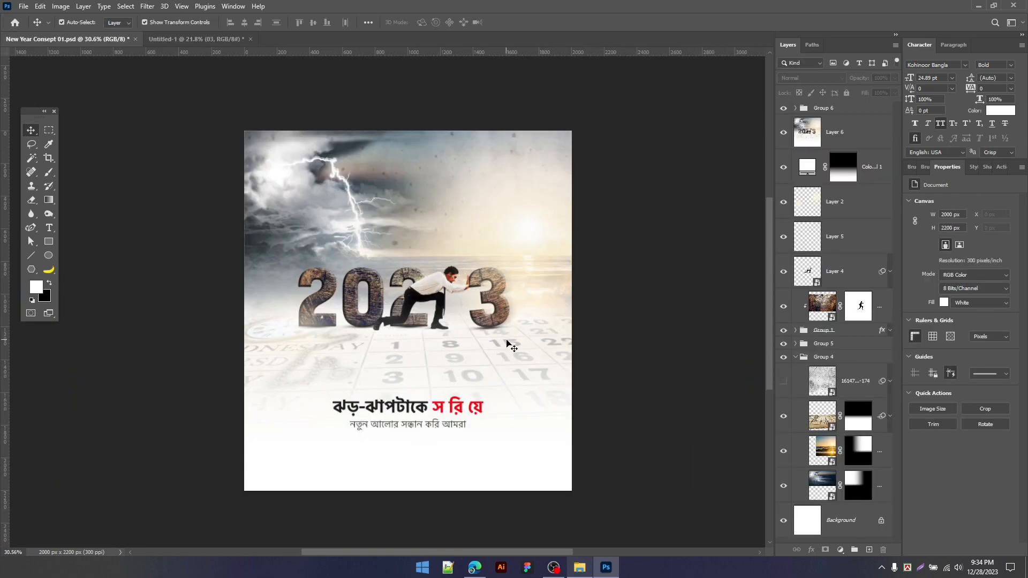
left_click(223, 39)
scroll(379, 292, "up", 3)
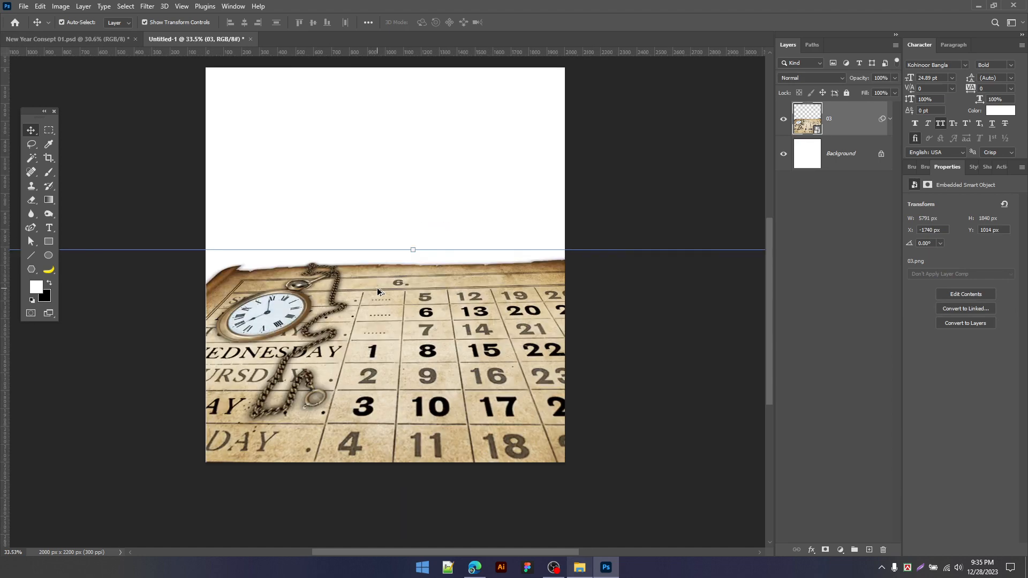
left_click_drag(446, 315, 464, 292)
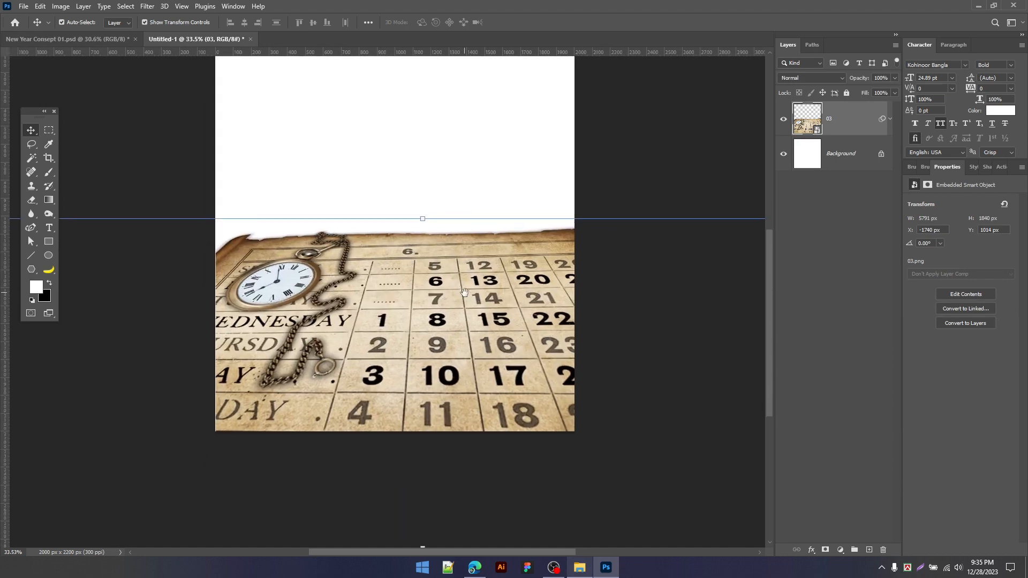
Step: Add the text "2023" over the calendar's far edge in dark grey Kelson ExtraBold at 89.68 pt
left_click(349, 181)
key("t")
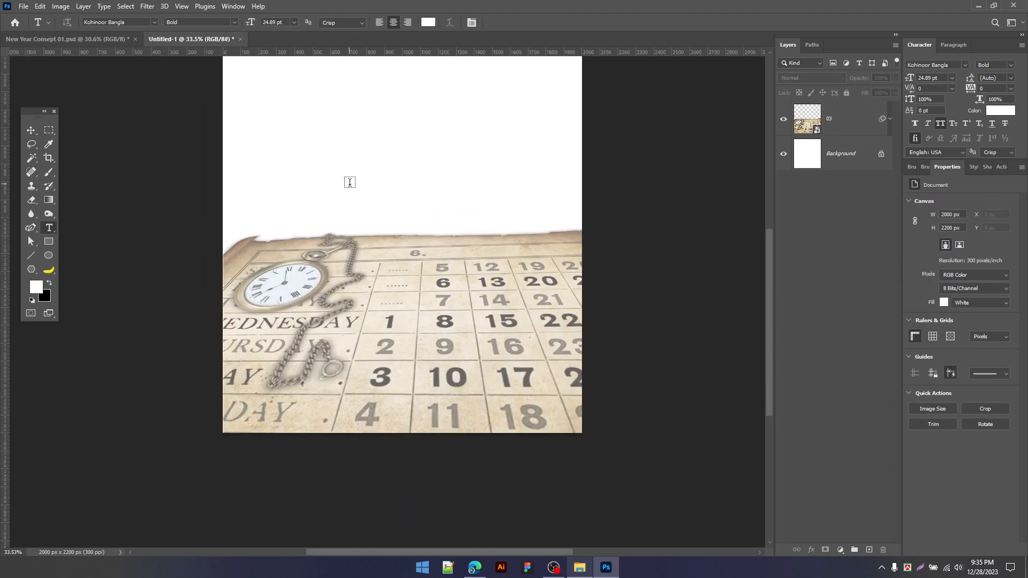
left_click(353, 203)
type("2023")
left_click(428, 22)
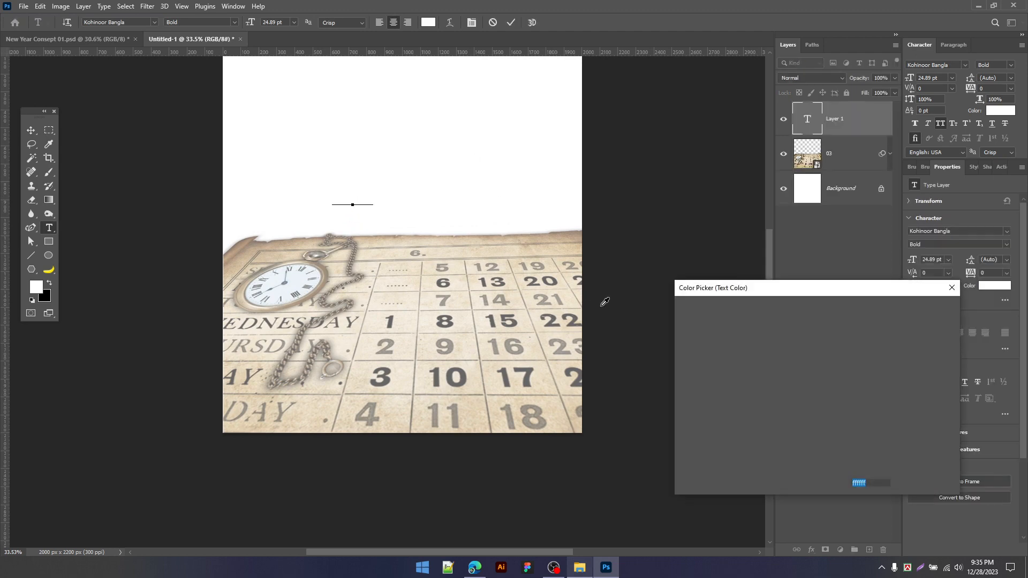
mouse_move(697, 386)
left_mouse_down()
mouse_move(643, 394)
mouse_move(681, 397)
left_mouse_up()
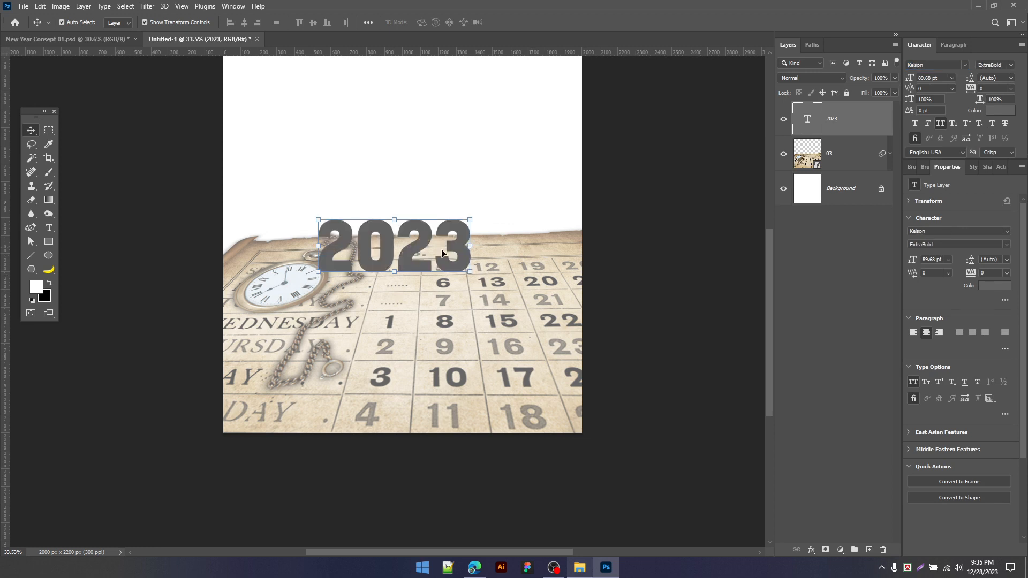
Step: Enlarge the 2023 text to 123.67 pt and split it into separate "202" and "3" text layers with a gap between them
left_click_drag(476, 255, 502, 251)
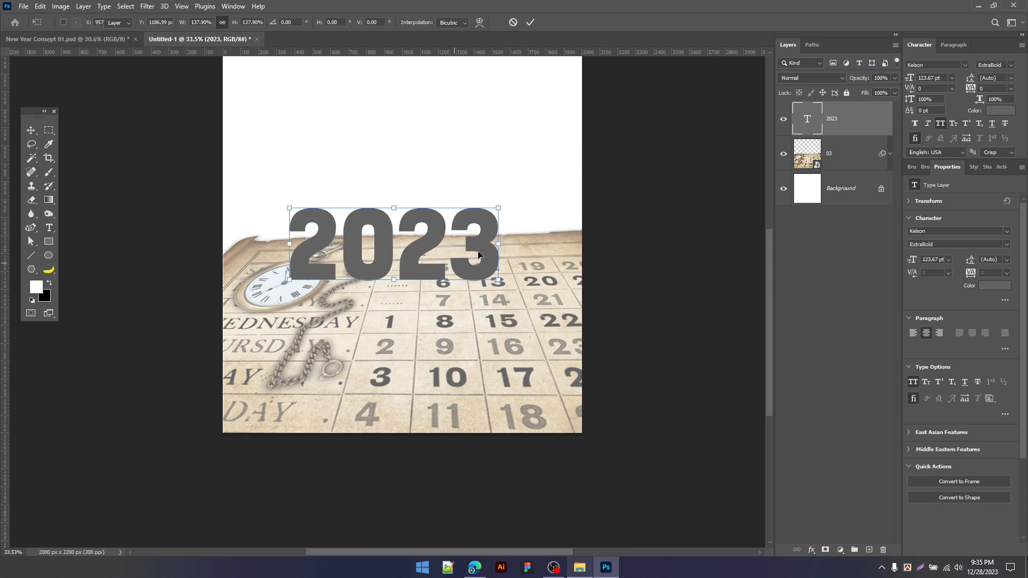
key("Return")
double_click(473, 236)
left_click_drag(456, 229, 494, 226)
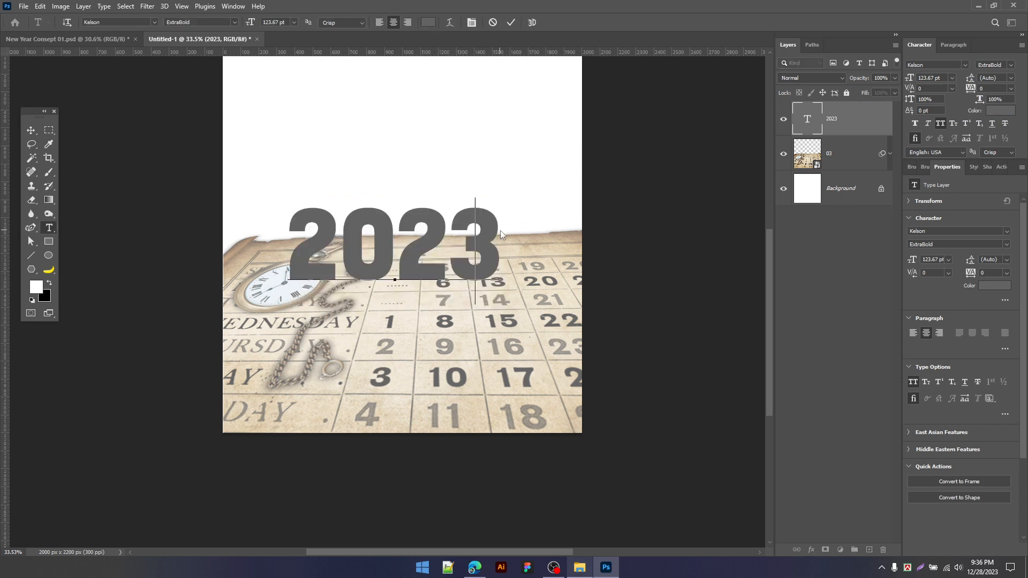
key("BackSpace")
key("ctrl+Return")
key("v")
left_click_drag(487, 256, 505, 299)
scroll(515, 256, "down", 1)
left_click(348, 303)
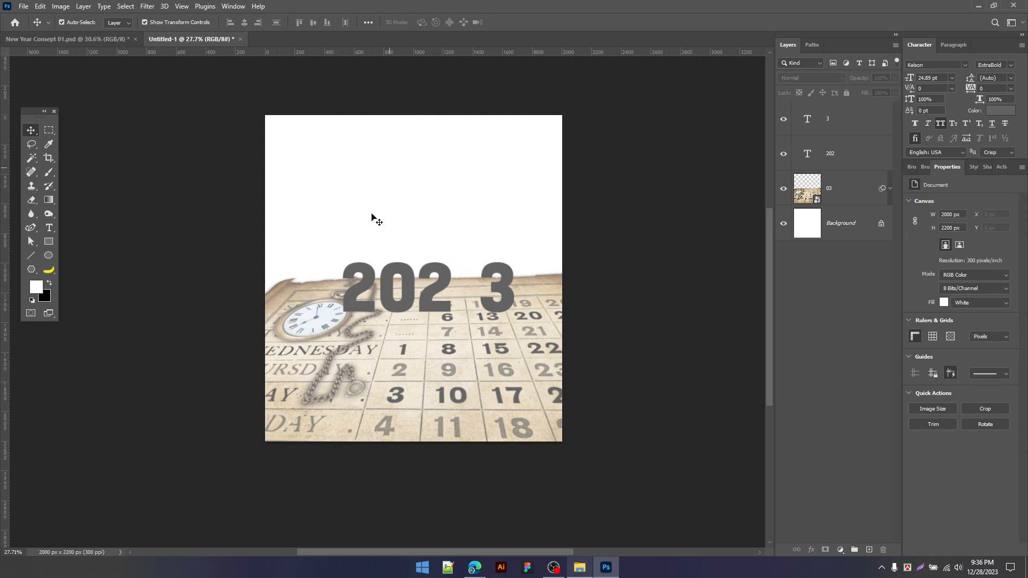
Step: Place the storm image 05.jpg across the upper half of the poster, scaled to slightly overlap the canvas edges
left_click(583, 567)
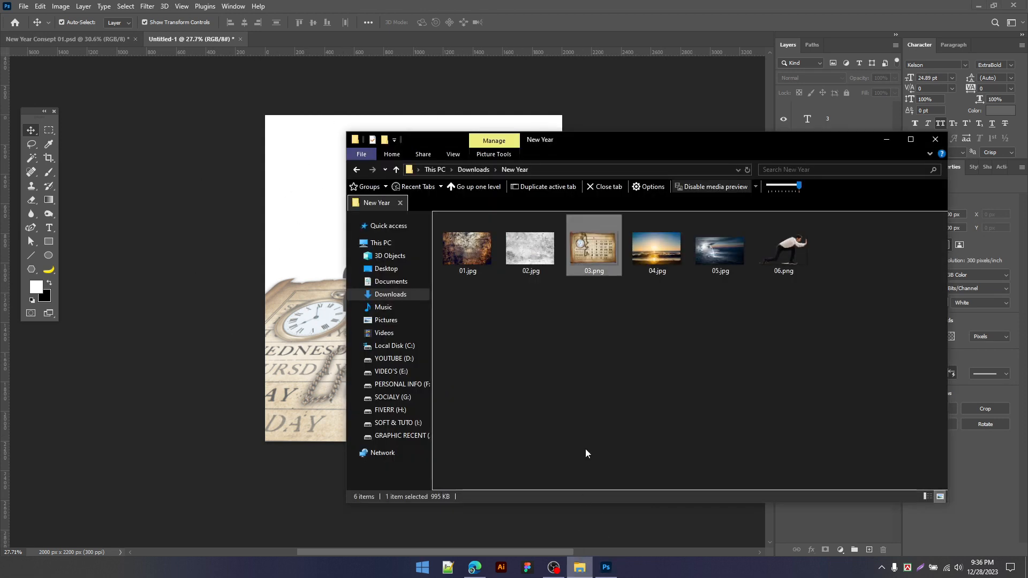
left_click(720, 249)
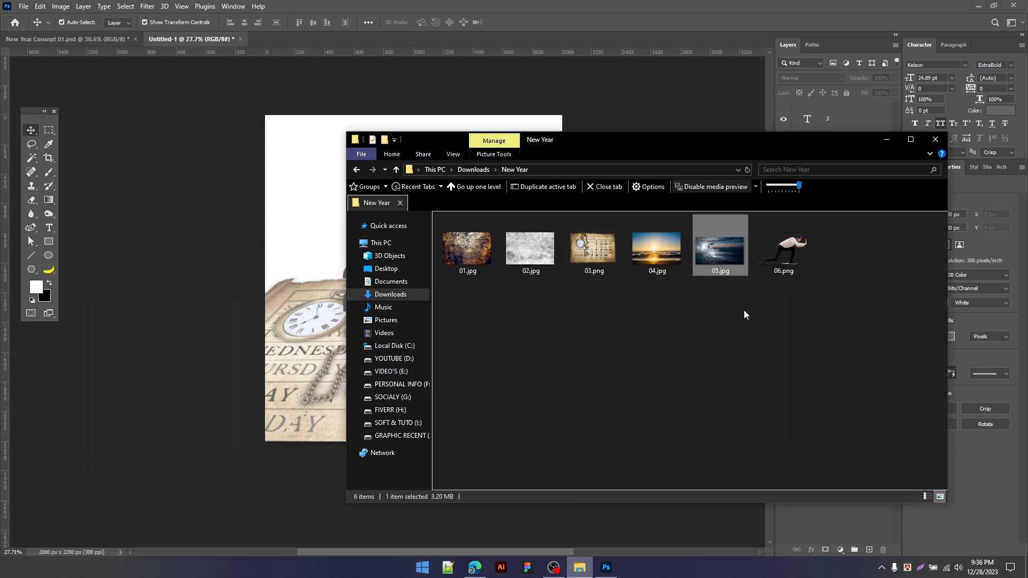
left_click_drag(721, 249, 251, 278)
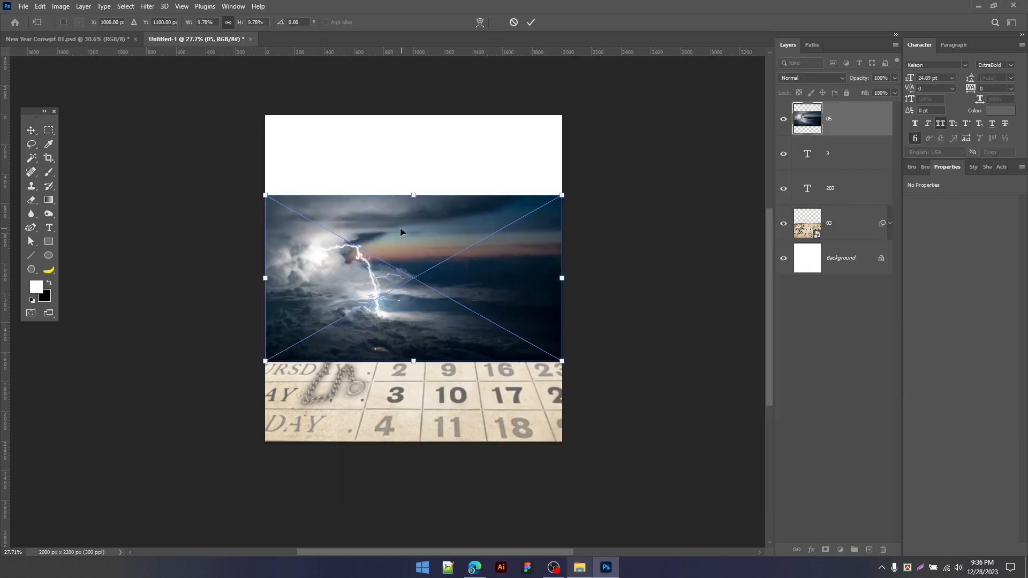
left_click_drag(388, 279, 387, 204)
key("Return")
Step: Add a layer mask to the storm image and fade out its right side and lower edge with black-to-transparent gradients
left_click(825, 550)
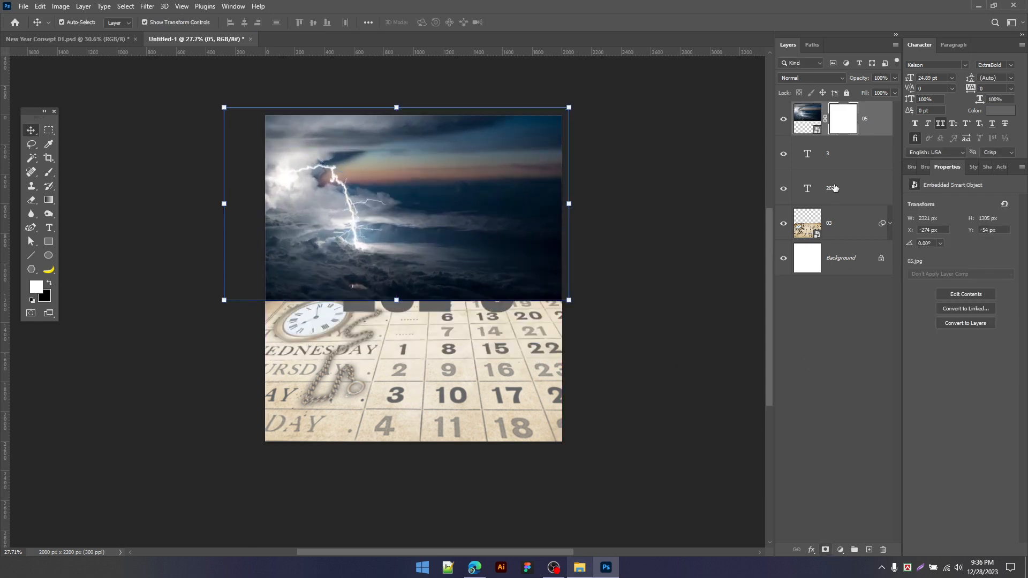
key("g")
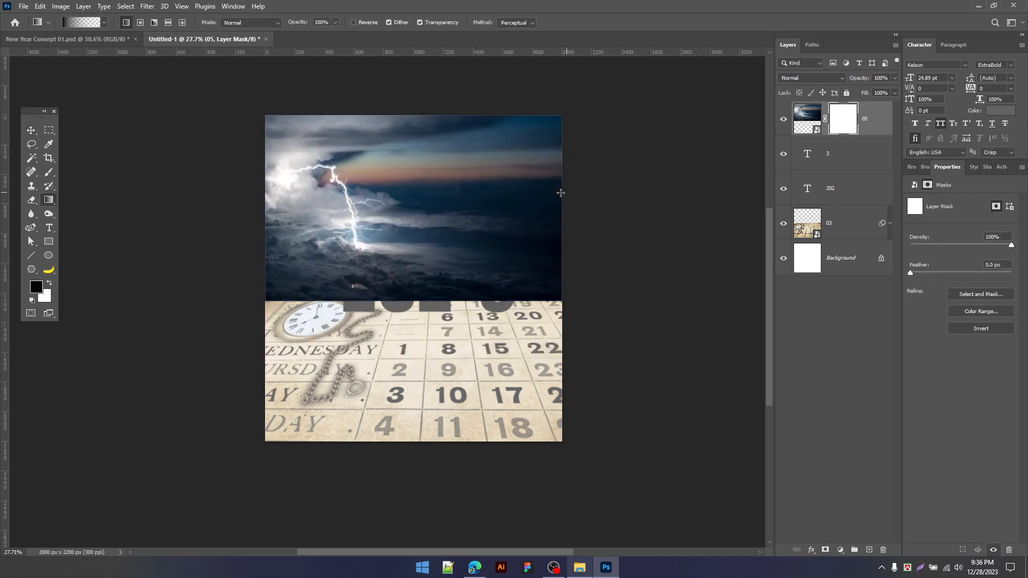
left_click_drag(561, 193, 286, 193)
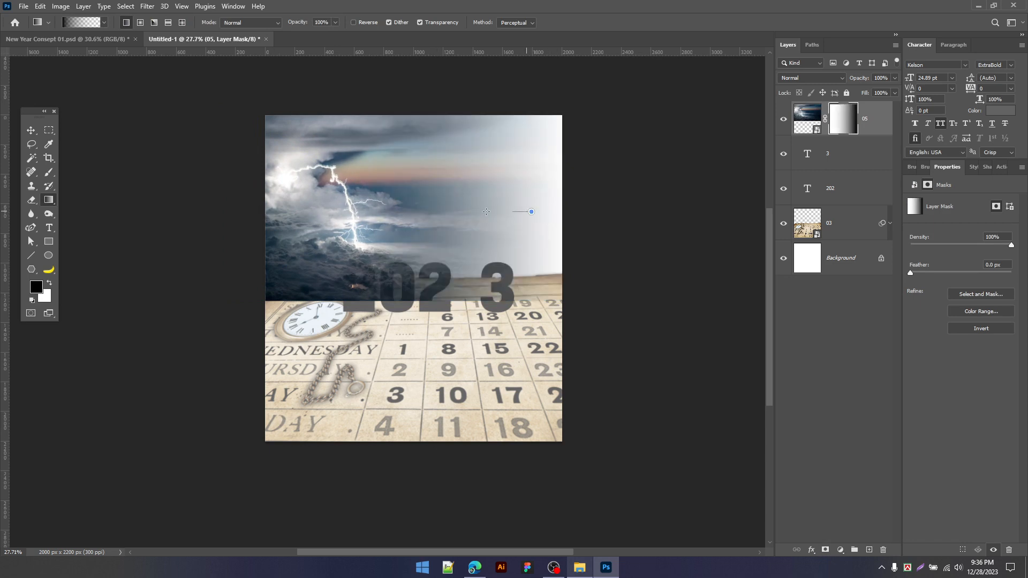
left_click_drag(487, 212, 160, 212)
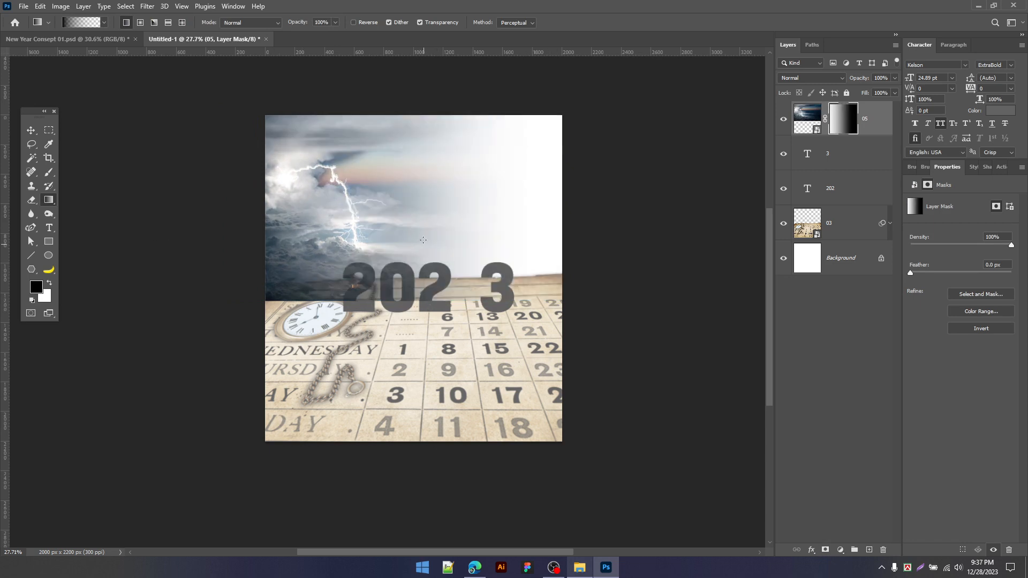
key("v")
Step: Place the sunset image 04.jpg over the right part of the sky, with the sun above the "3"
left_click(580, 569)
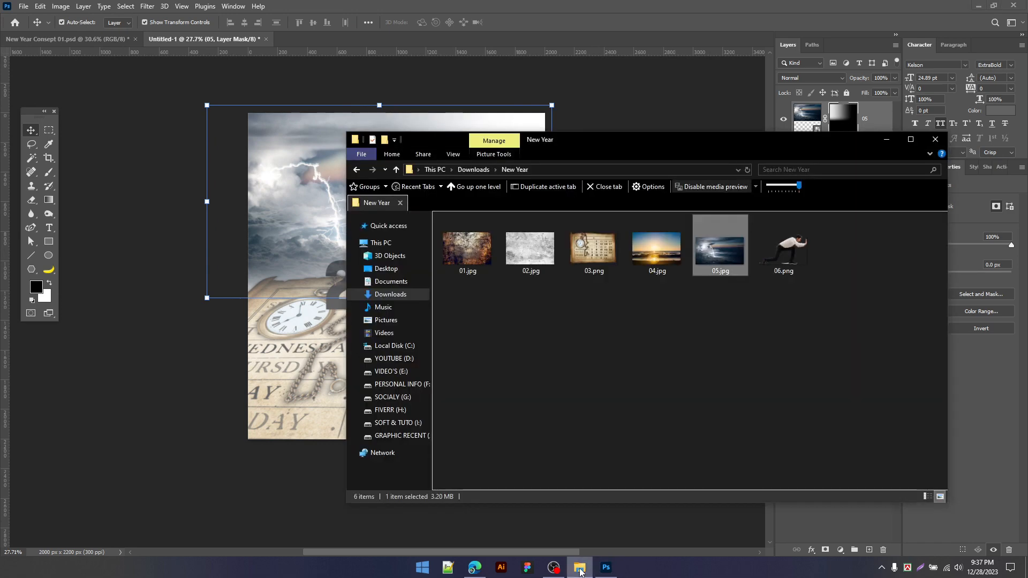
left_click_drag(656, 249, 272, 335)
left_click_drag(399, 245, 473, 242)
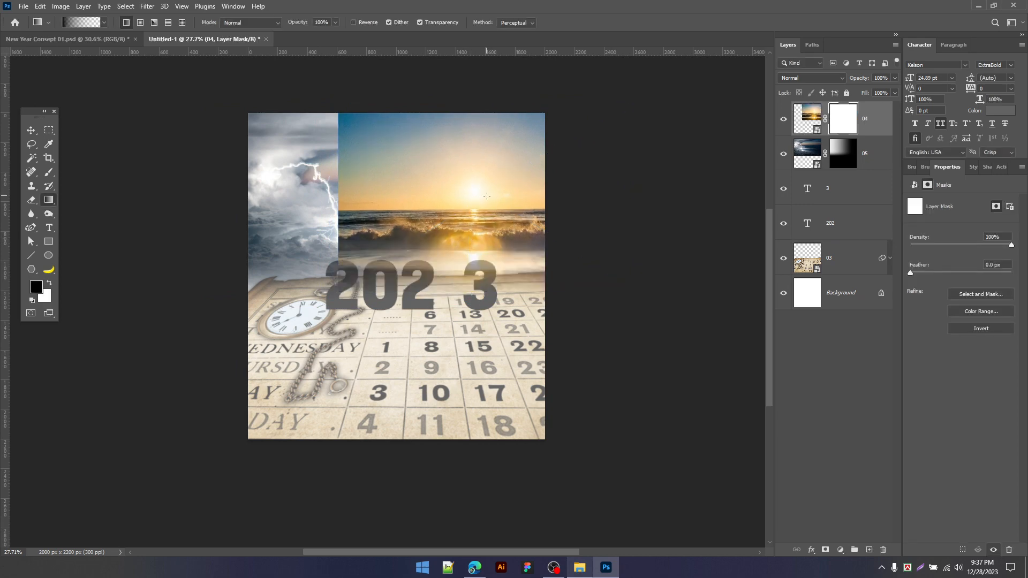
Step: Fade the sunset image's left side into the storm with gradients on its mask and nudge it slightly right
left_click_drag(356, 211, 474, 208)
key("v")
left_click_drag(474, 206, 485, 207)
left_click(608, 364)
Step: Add a layer mask to the calendar layer and fade its far edge and near edge to white with gradients
left_click(461, 359)
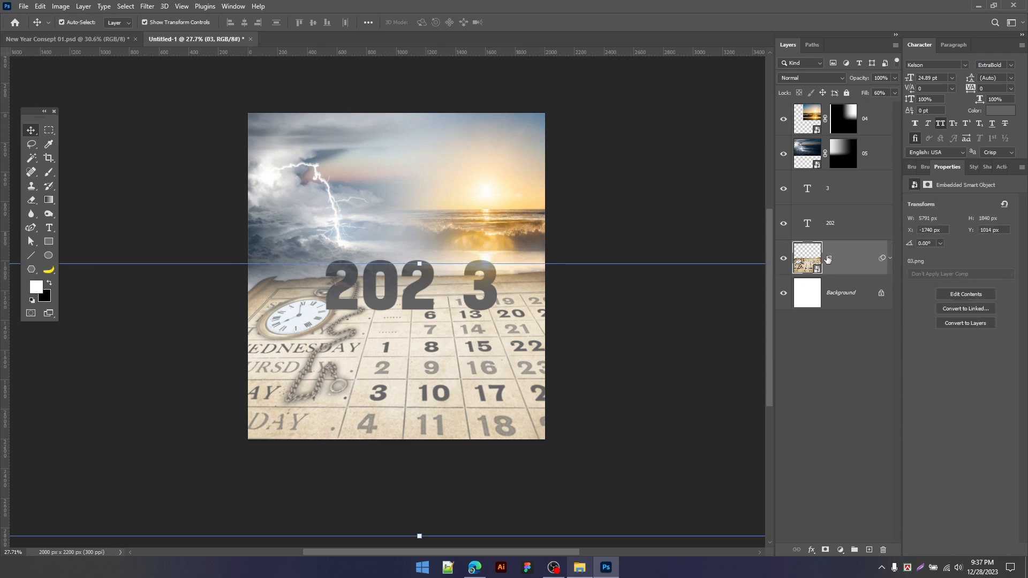
left_click(825, 550)
key("x")
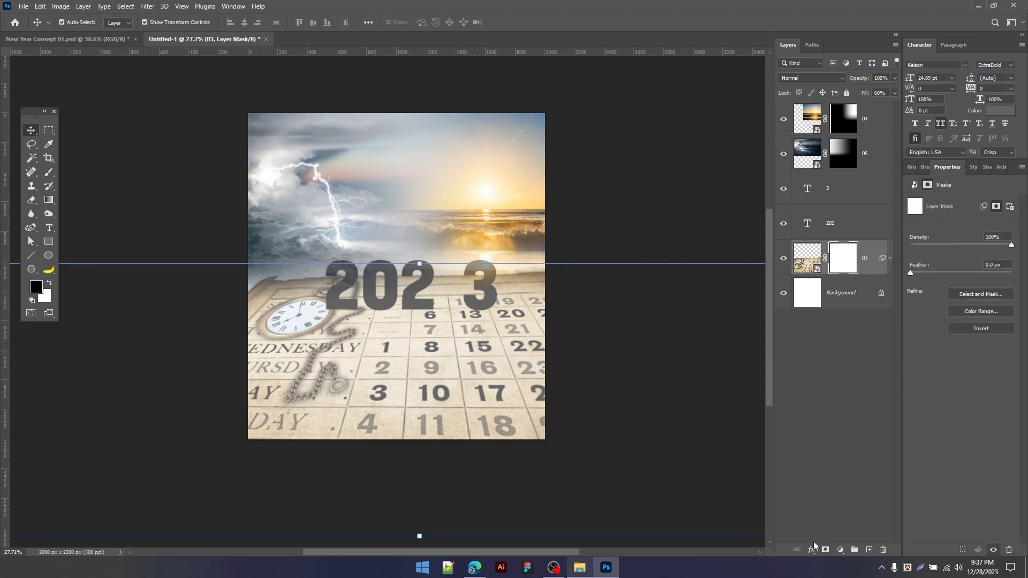
key("g")
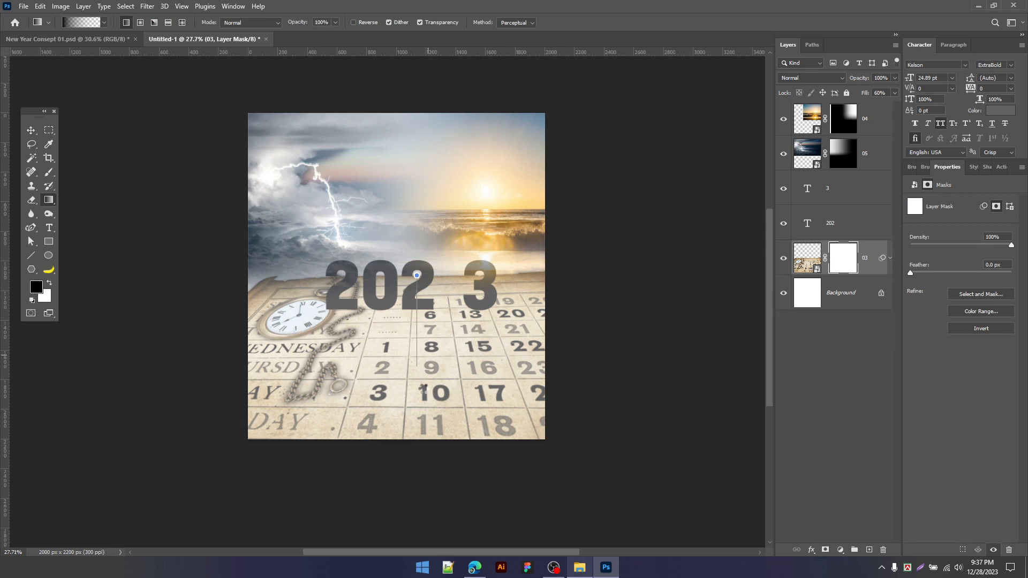
left_click_drag(420, 386, 421, 387)
left_click_drag(413, 307, 413, 455)
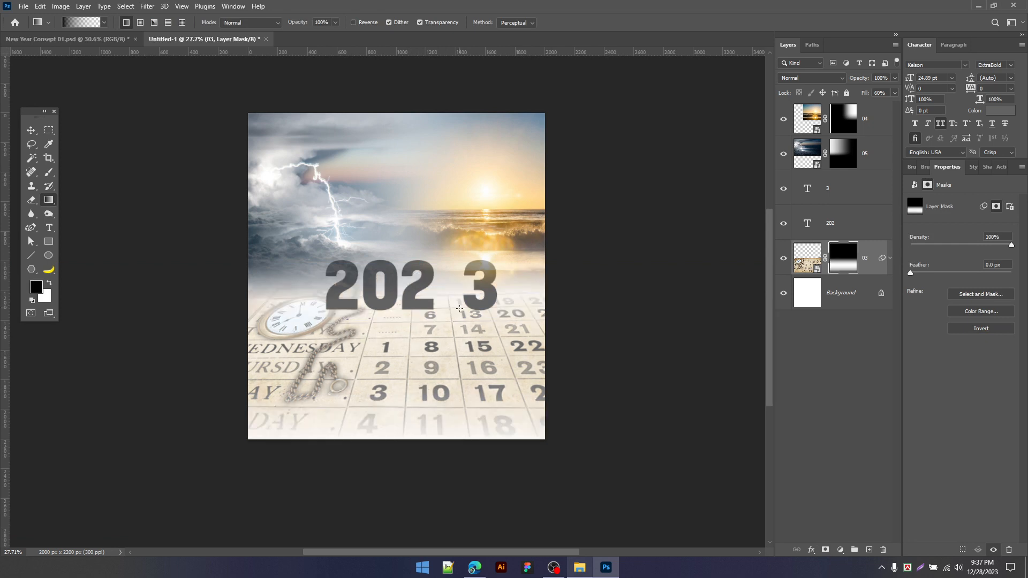
scroll(448, 320, "down", 2)
key("v")
key("x")
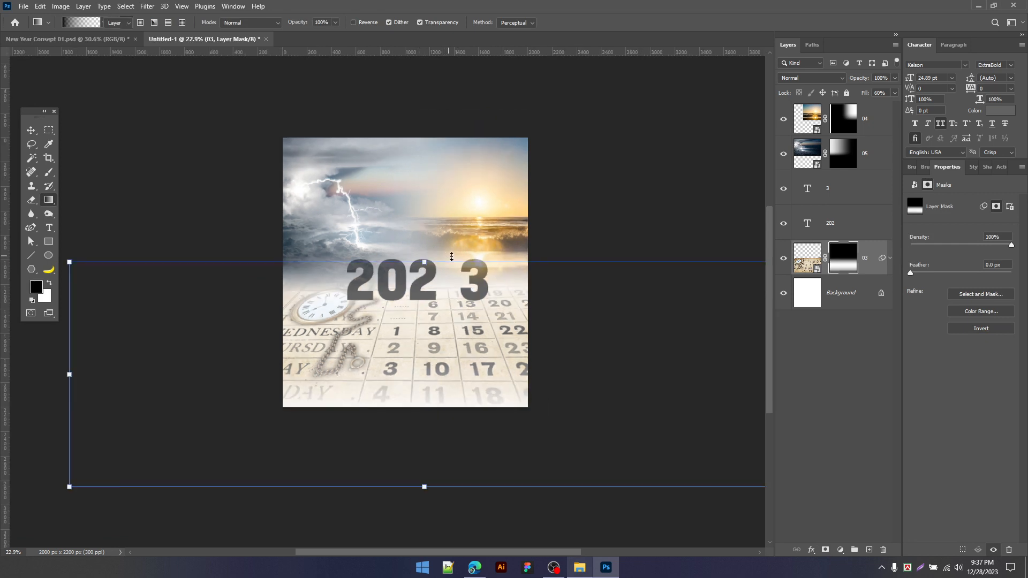
Step: Move the sunset and storm layers beneath the "202" and "3" text layers, directly above the calendar
left_click(865, 119)
left_click(865, 154, "shift")
left_click_drag(857, 154, 855, 246)
Step: Group the "202" and "3" text layers together
left_click(841, 154)
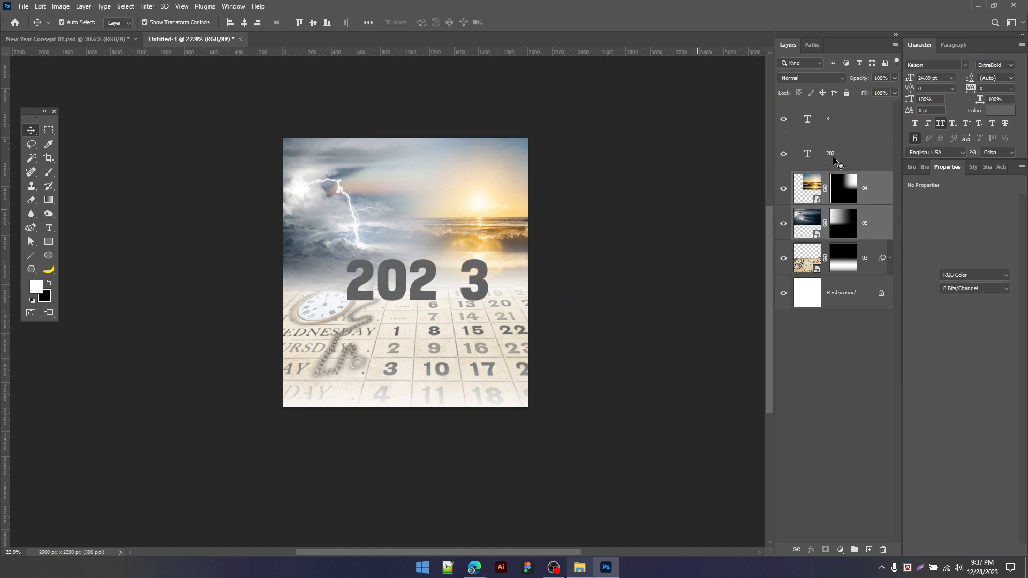
left_click(845, 119, "shift")
key("ctrl+g")
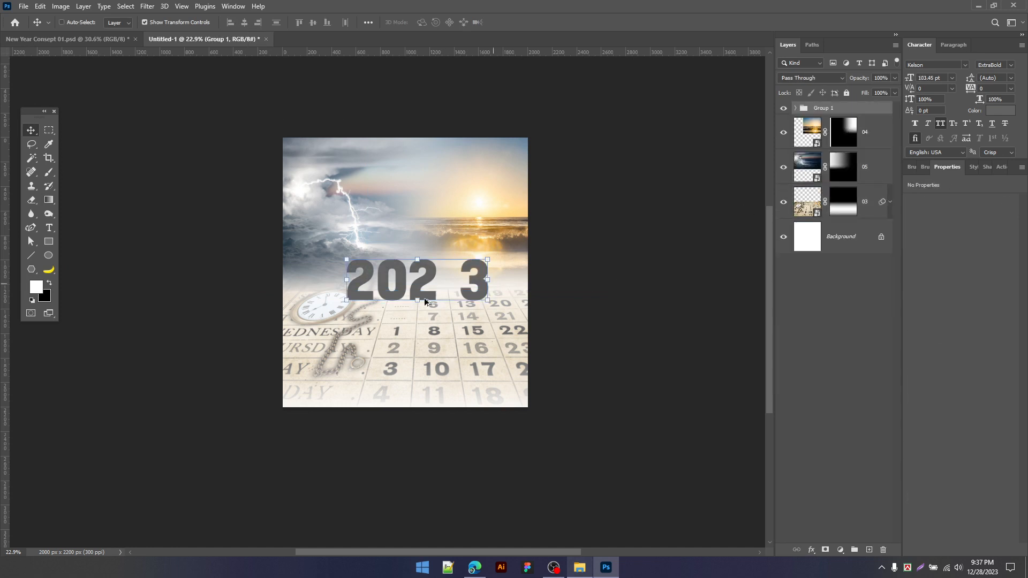
Step: Compare the composition with the finished New Year poster and return to the new document
scroll(416, 297, "up", 2)
left_click(83, 39)
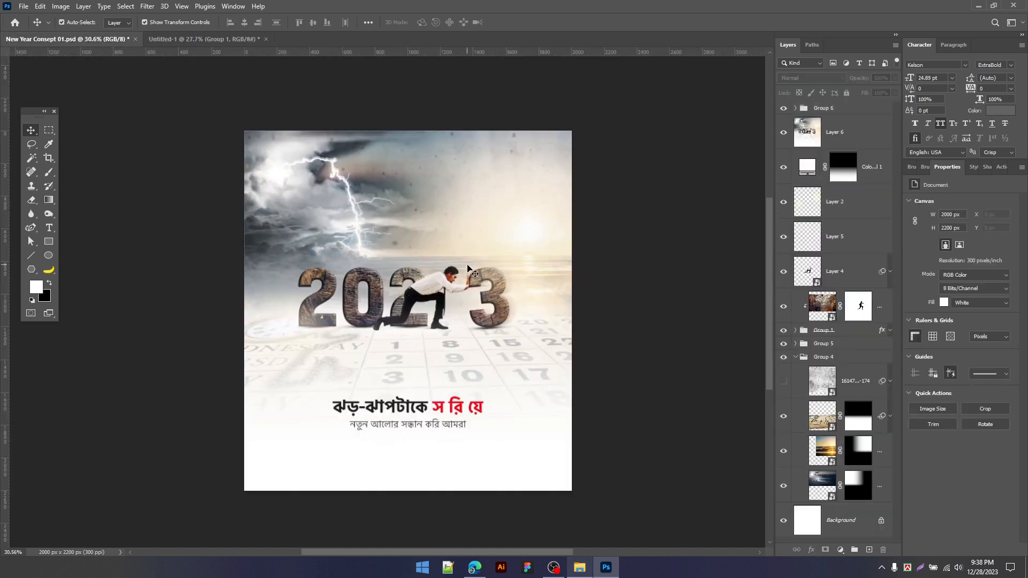
scroll(439, 239, "down", 2)
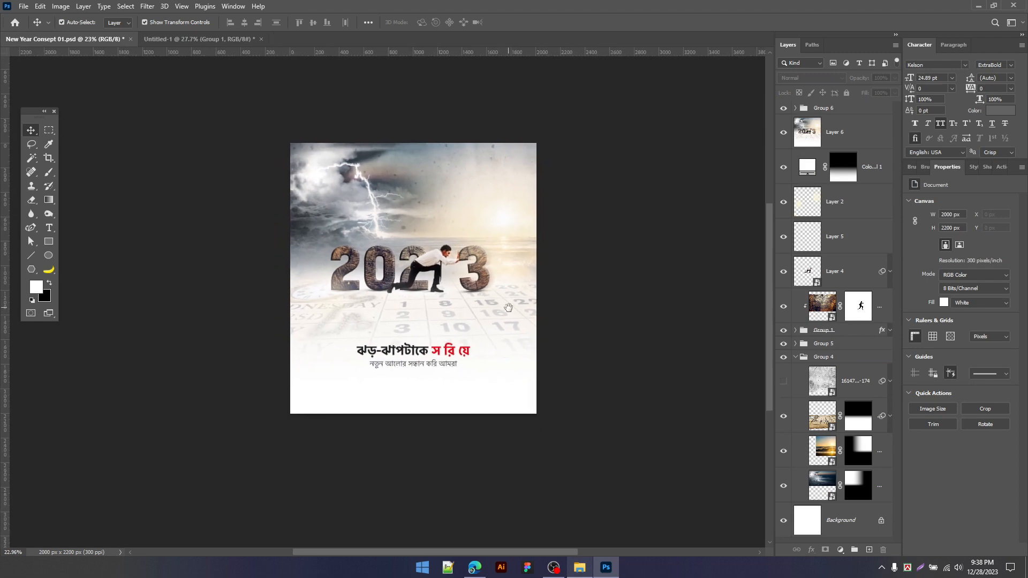
scroll(489, 289, "up", 2)
scroll(488, 292, "up", 2)
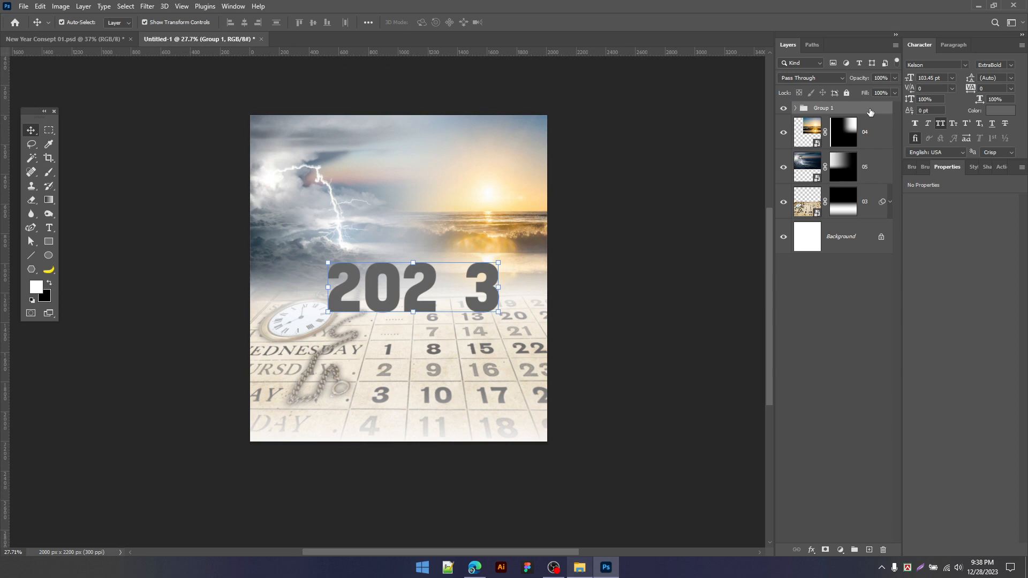
Step: Apply a smooth Inner Bevel to the 2023 text group, with a larger bevel size and less softening
double_click(870, 112)
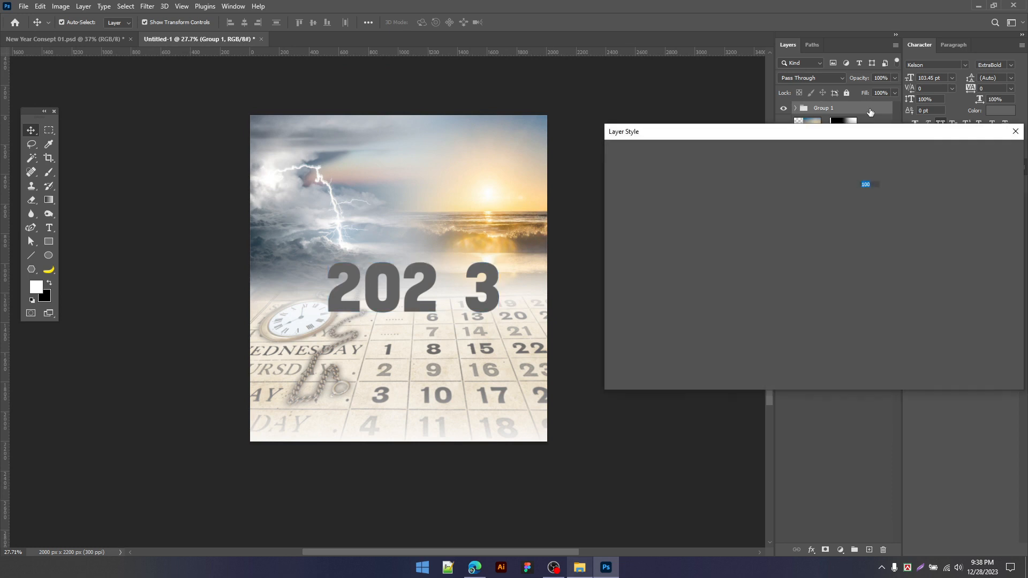
left_click(984, 171)
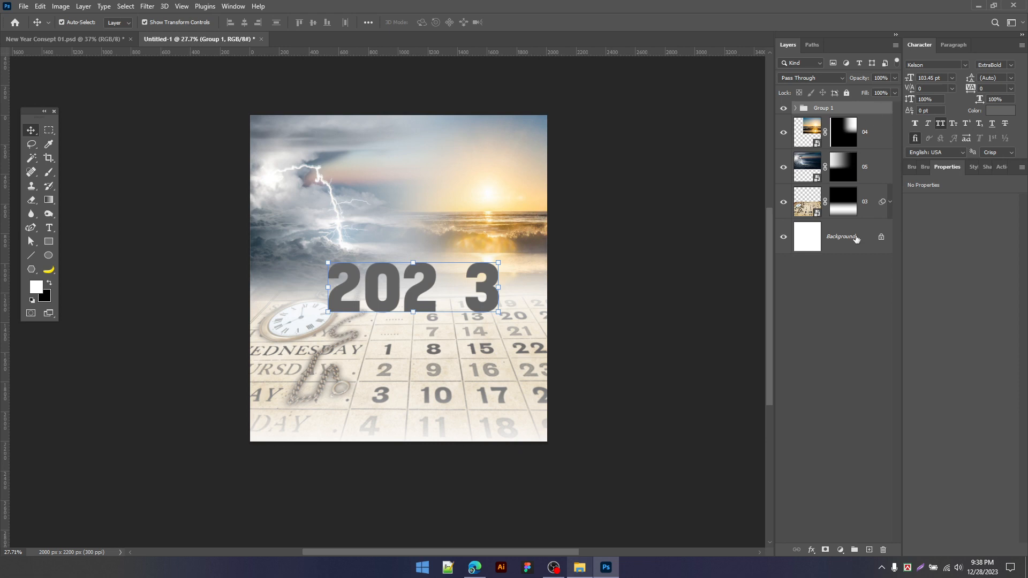
left_click(812, 552)
left_click(827, 399)
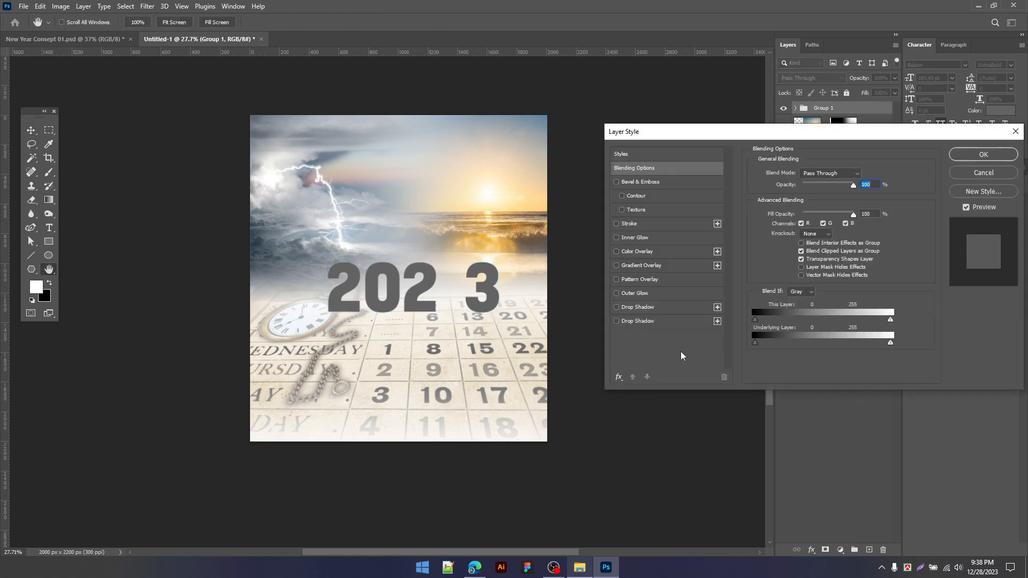
left_click_drag(683, 133, 594, 110)
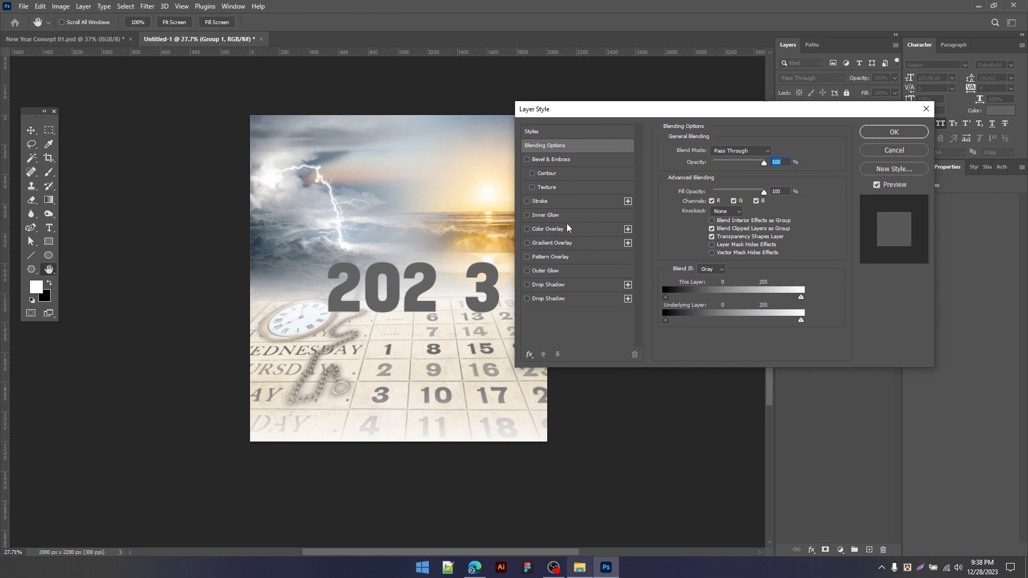
left_click(566, 160)
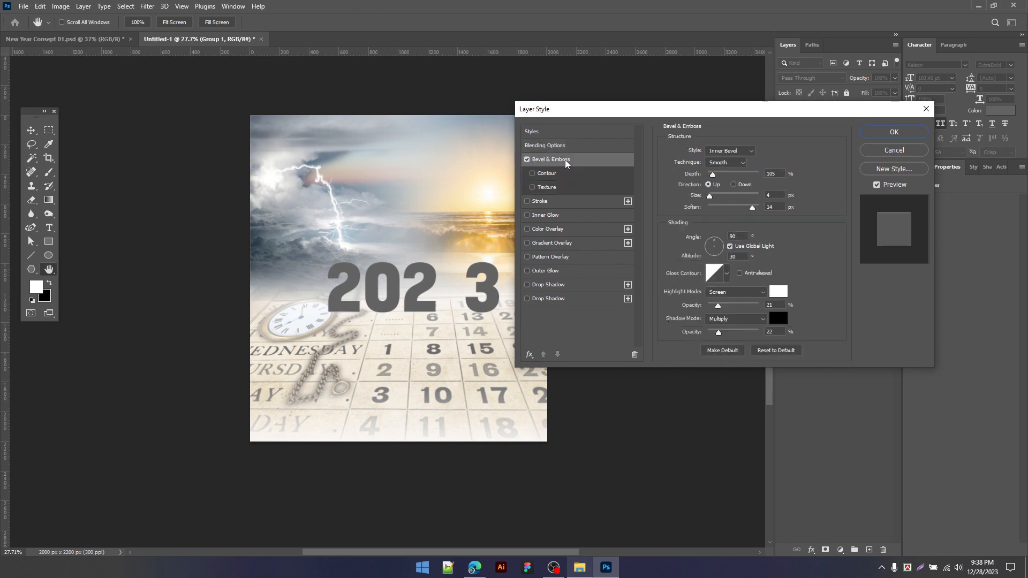
left_click(716, 194)
left_click_drag(733, 208, 719, 209)
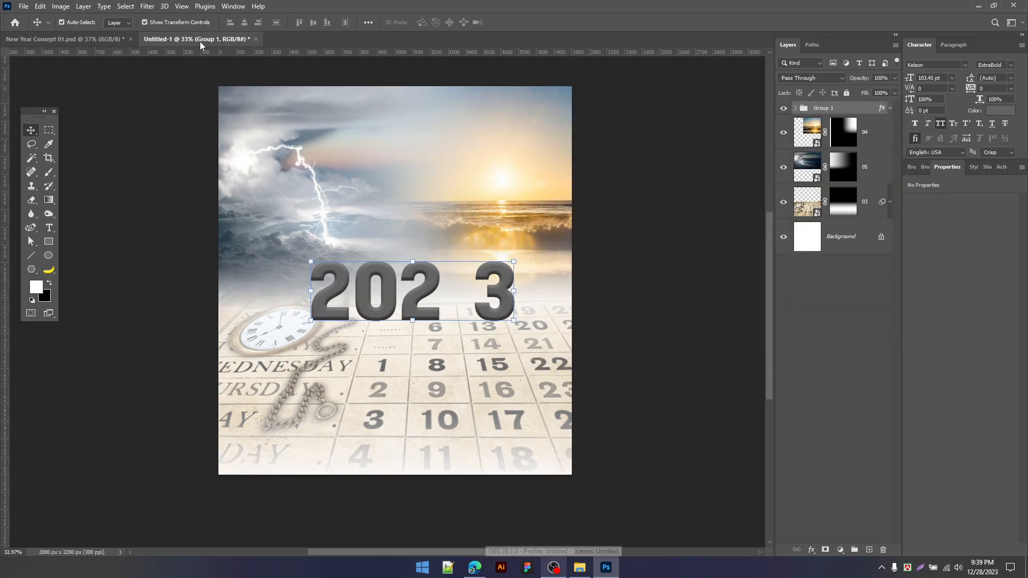
Step: Examine the wood-textured lettering in the finished New Year poster and go back to the new document
left_click(98, 38)
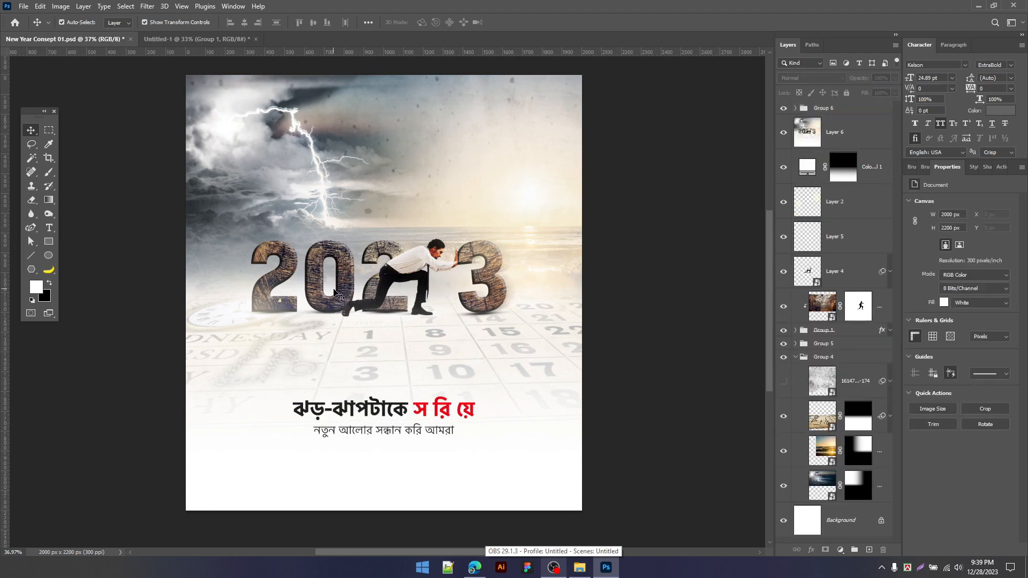
scroll(341, 281, "up", 1)
scroll(310, 251, "down", 3)
left_click_drag(498, 272, 490, 278)
left_click_drag(310, 273, 368, 278)
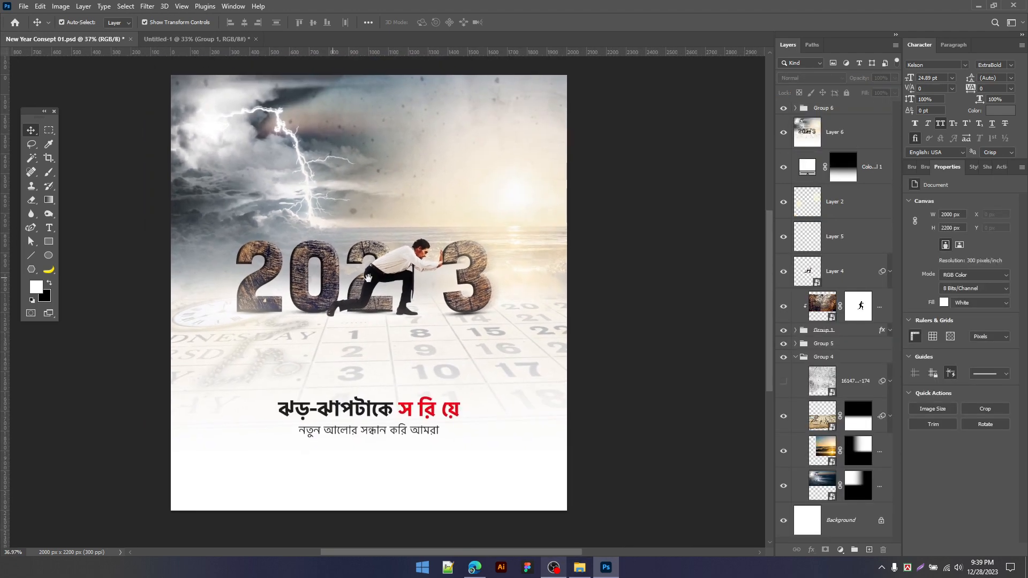
left_click(219, 39)
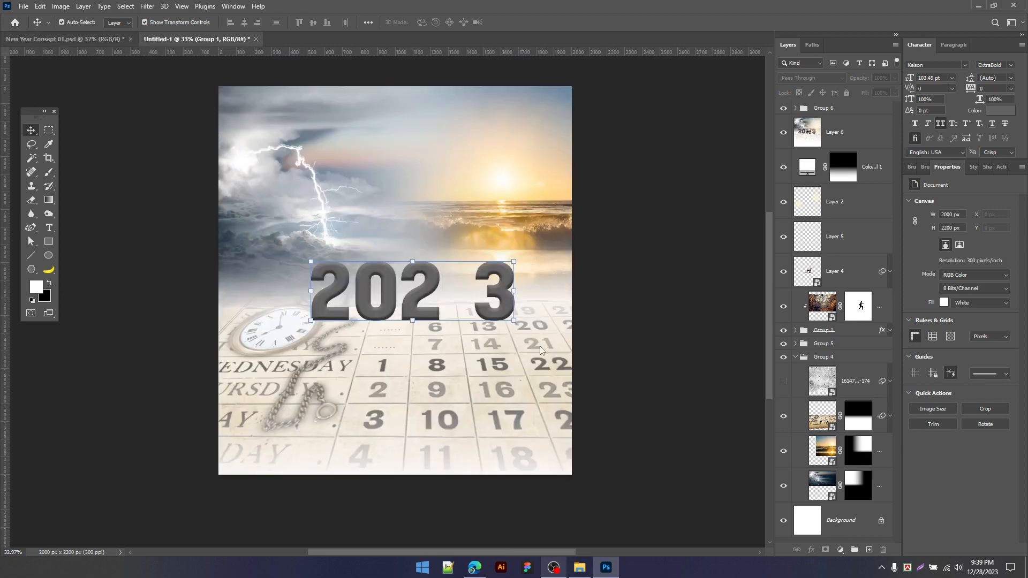
Step: Place the wood texture 01.jpg above the text group and clip it to the 2023 lettering
left_click(580, 567)
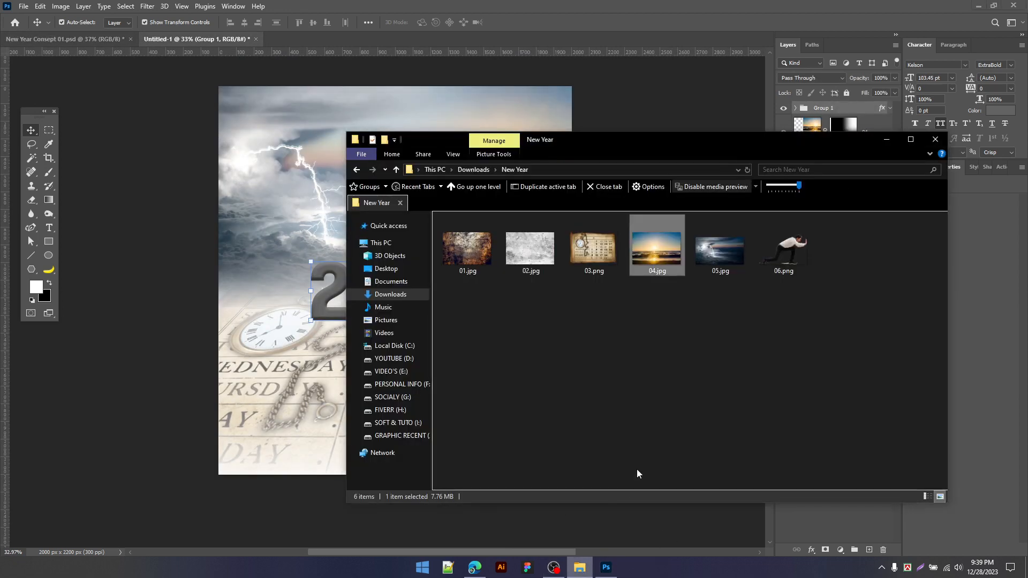
left_click_drag(493, 258, 819, 131)
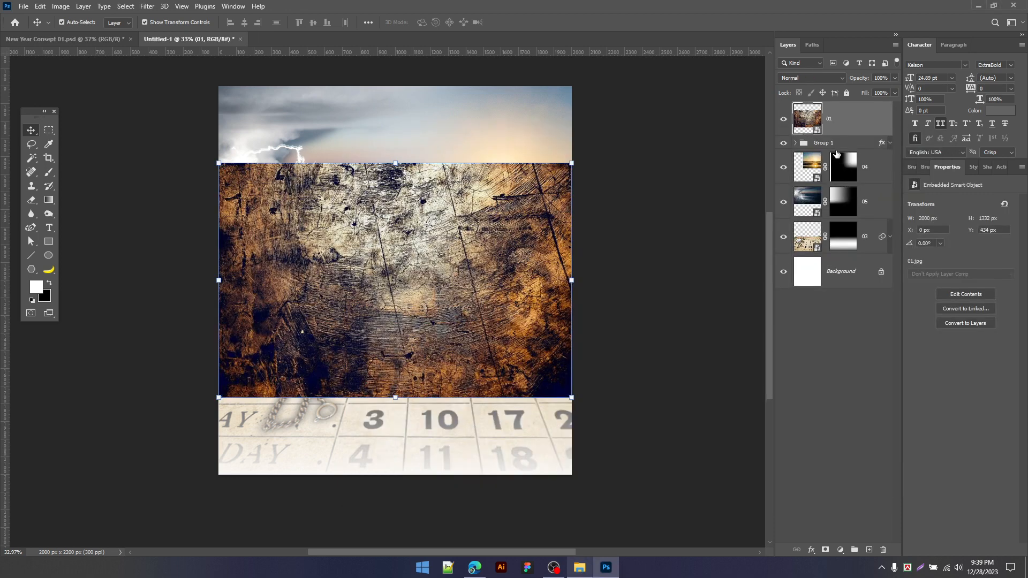
left_click(818, 135, "alt")
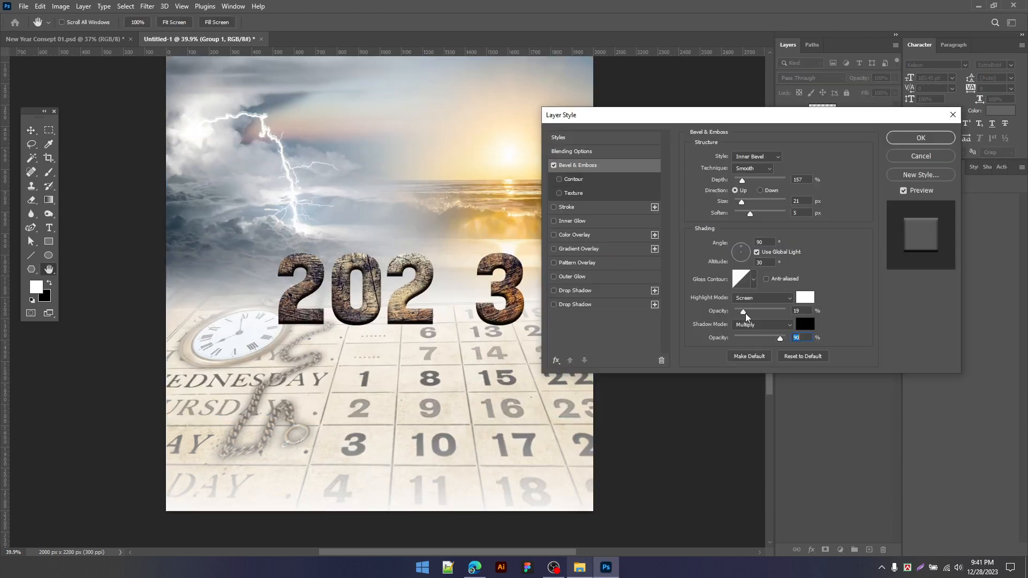
Step: Set the lettering's bevel shadow opacity to about 90%, apply the effect, and select the wood texture layer
left_click_drag(746, 313, 772, 339)
left_click(779, 339)
left_click(921, 138)
left_click(857, 122)
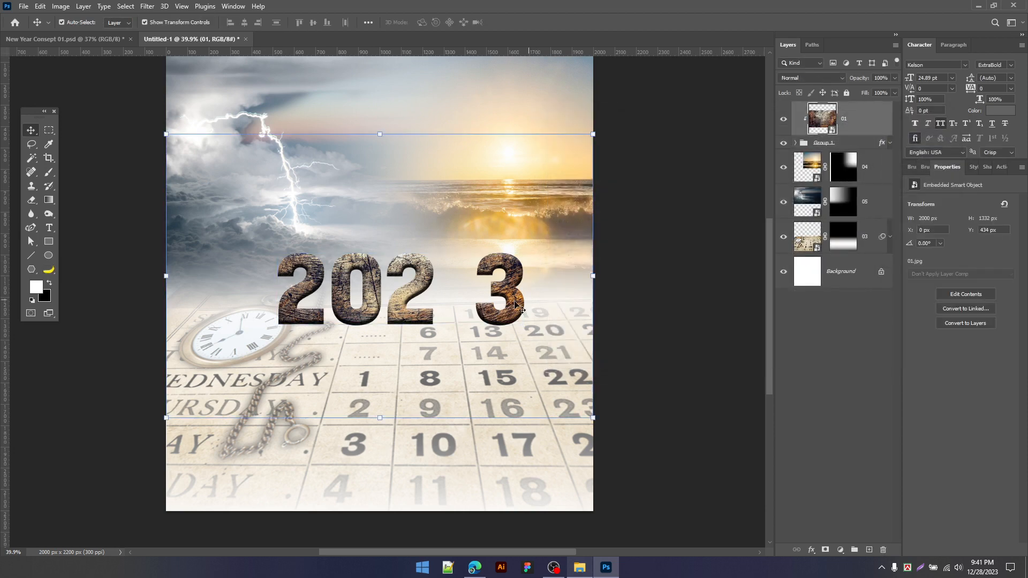
Step: Shift the wood texture slightly up and to the left inside the 2023 lettering and deselect it
left_click_drag(463, 278, 492, 290)
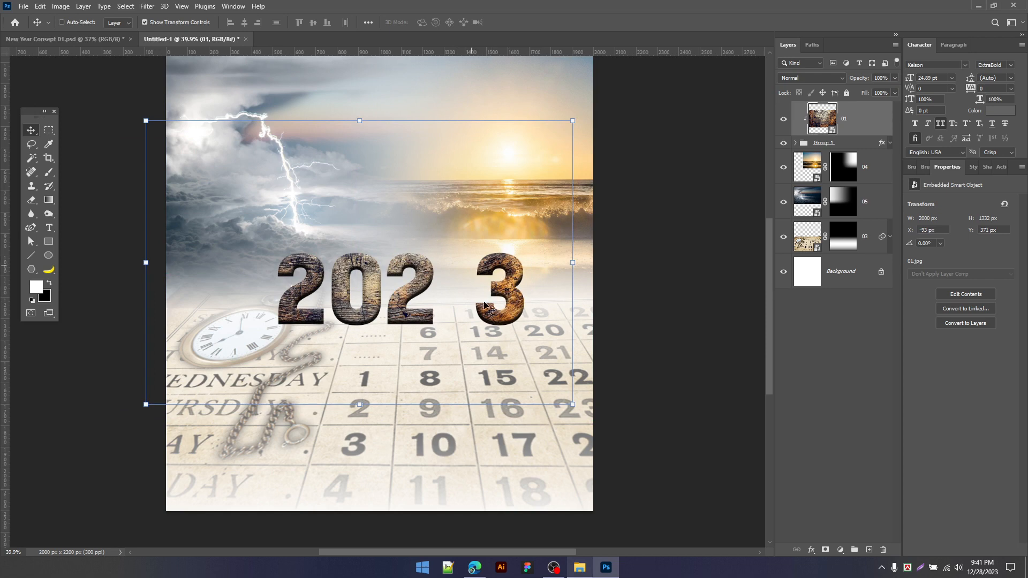
left_click(628, 324, "ctrl")
scroll(457, 273, "down", 1)
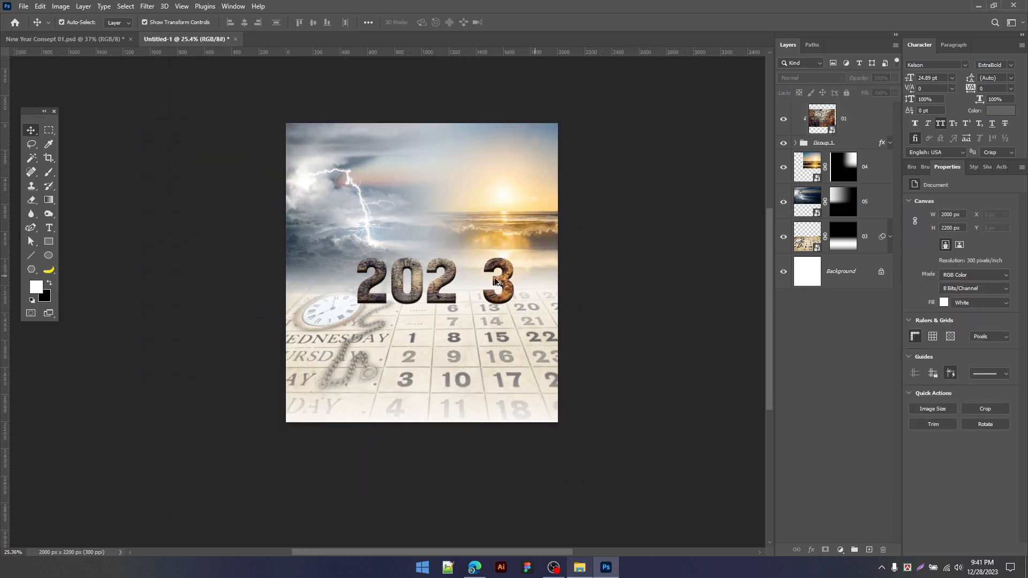
left_click_drag(567, 274, 545, 277)
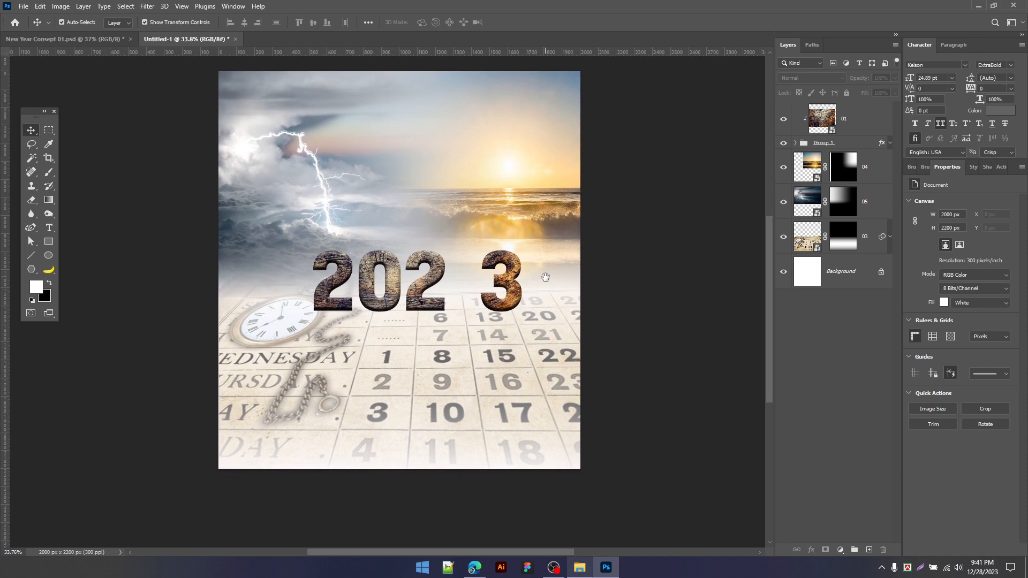
scroll(545, 277, "down", 2)
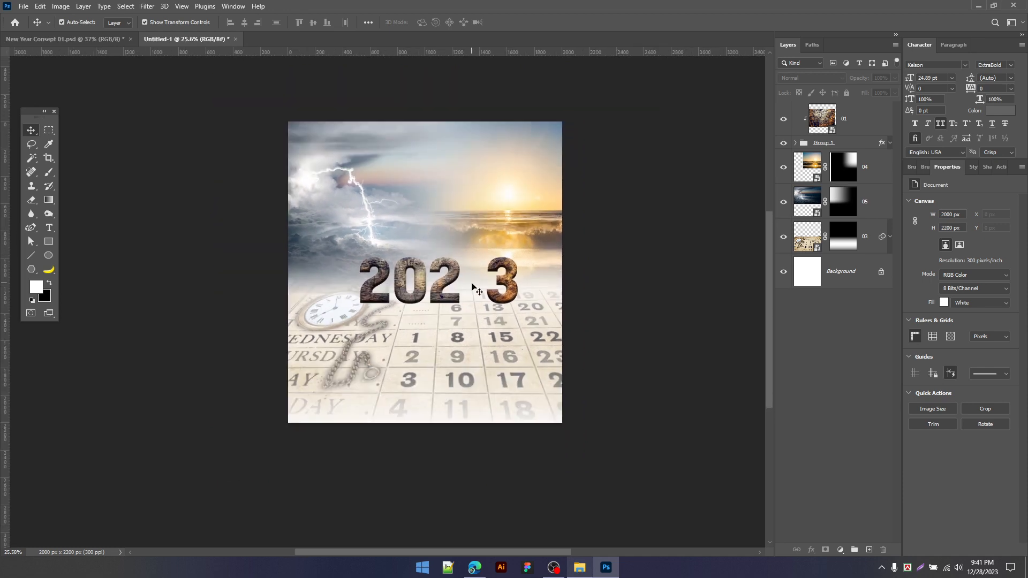
scroll(474, 287, "up", 2)
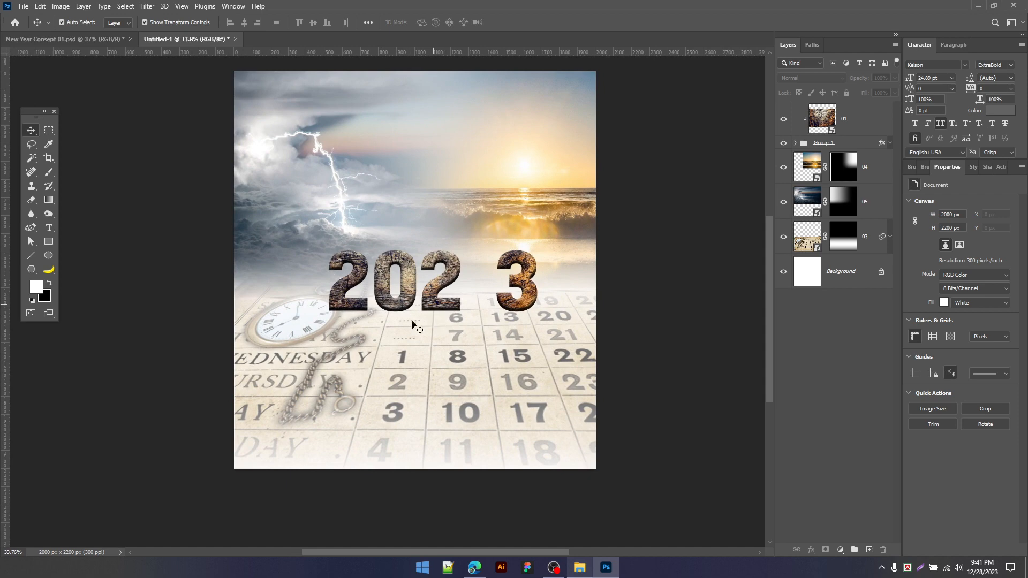
Step: Group the sunset, storm, calendar and Background layers and name the group BG
left_click(541, 195)
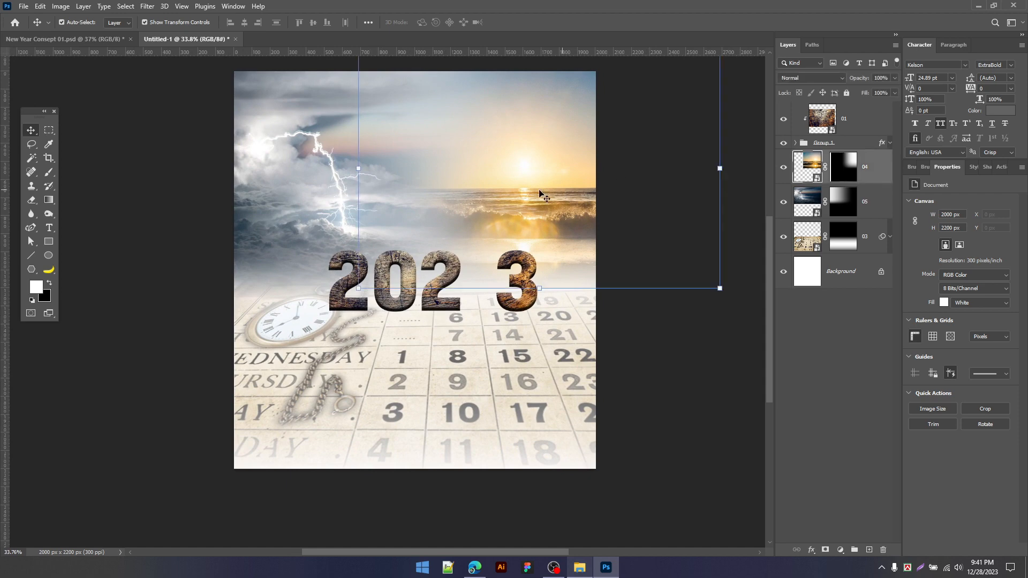
left_click(316, 206, "shift")
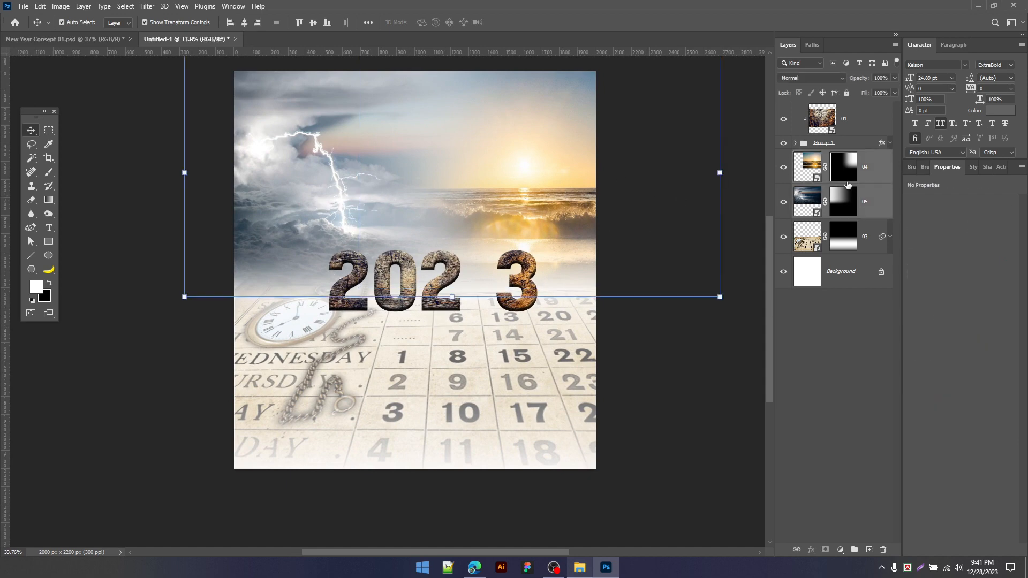
left_click(90, 41)
left_click(185, 41)
left_click(869, 273)
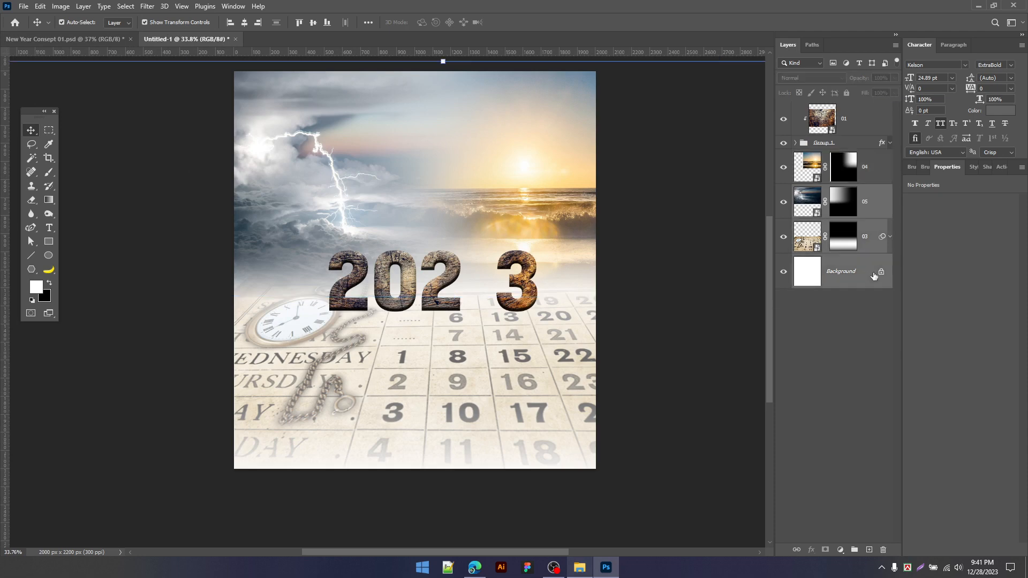
key("ctrl+g")
double_click(824, 155)
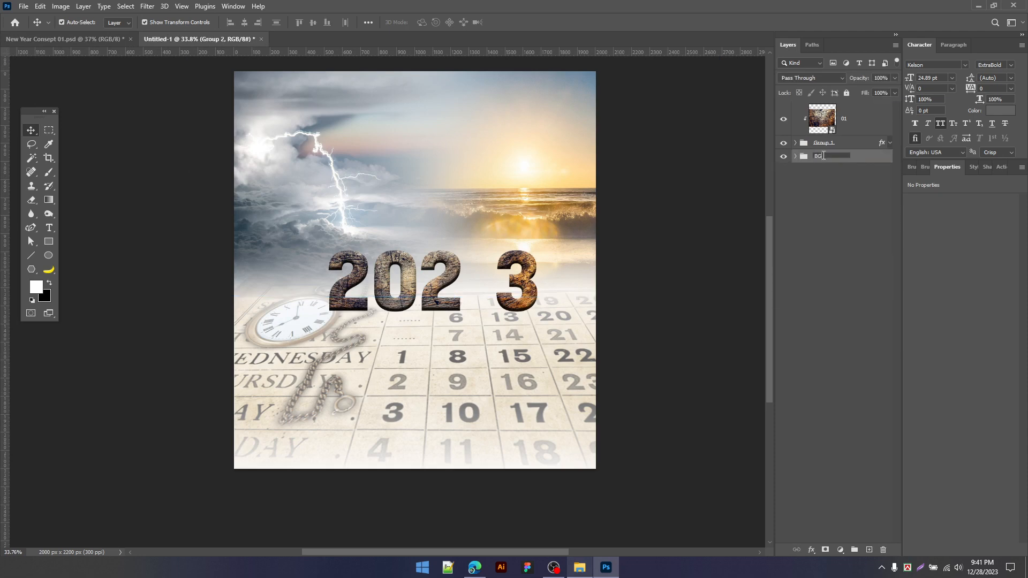
key("Return")
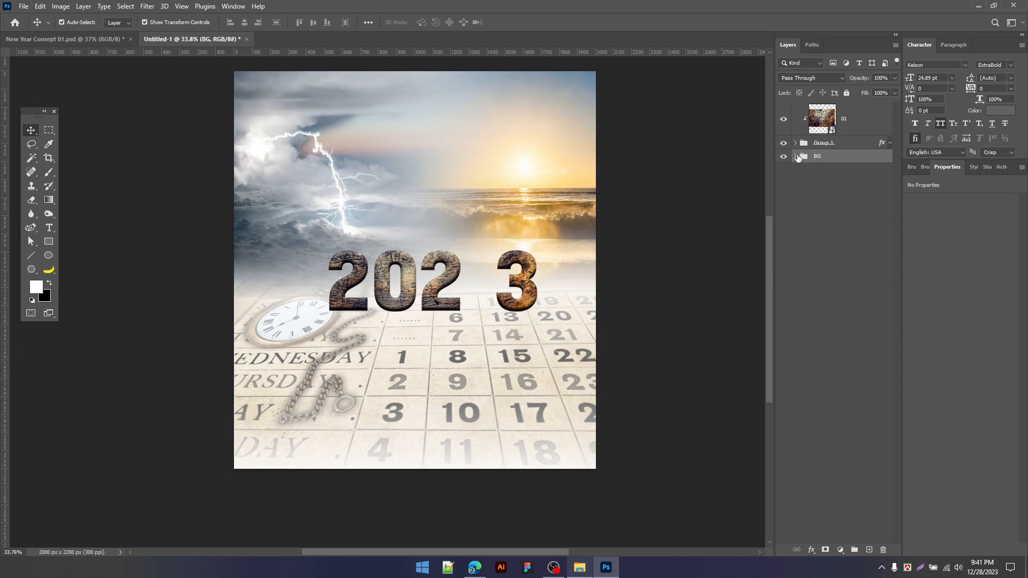
Step: Group layers 04, 05 and 03 inside the BG group and set the new subgroup's Fill to 60%
left_click(796, 156)
left_click(871, 182)
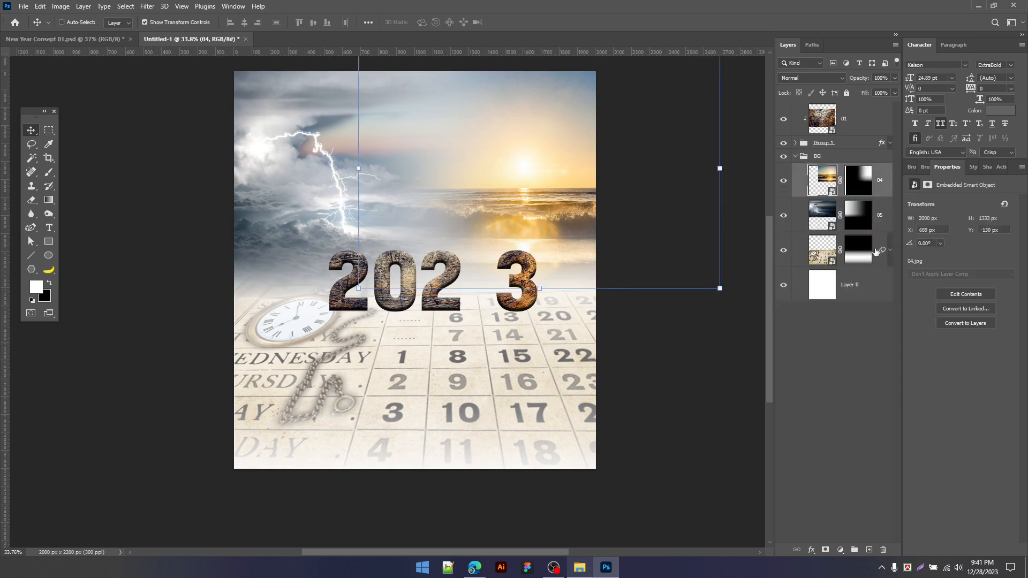
left_click(879, 259, "shift")
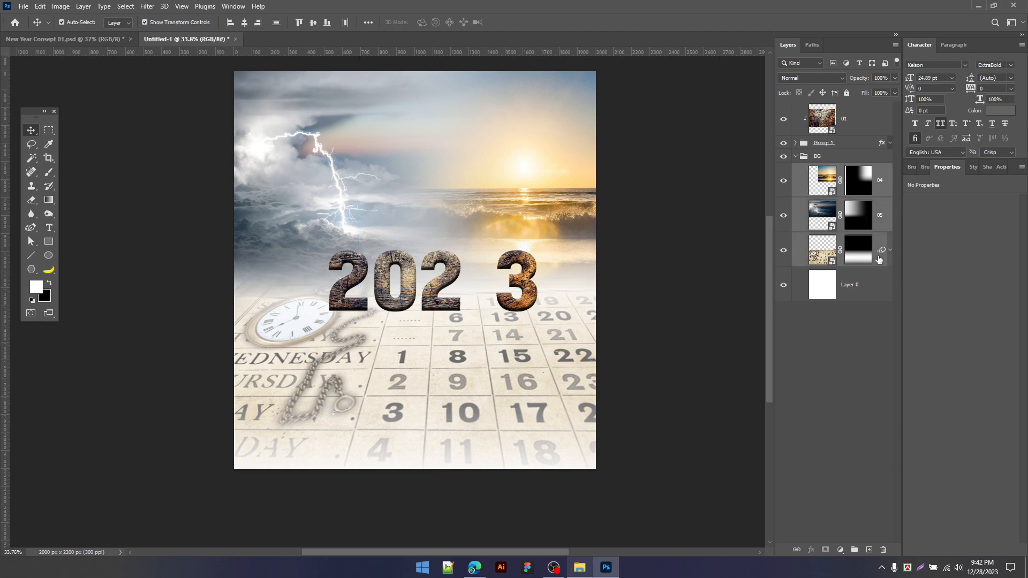
key("ctrl+g")
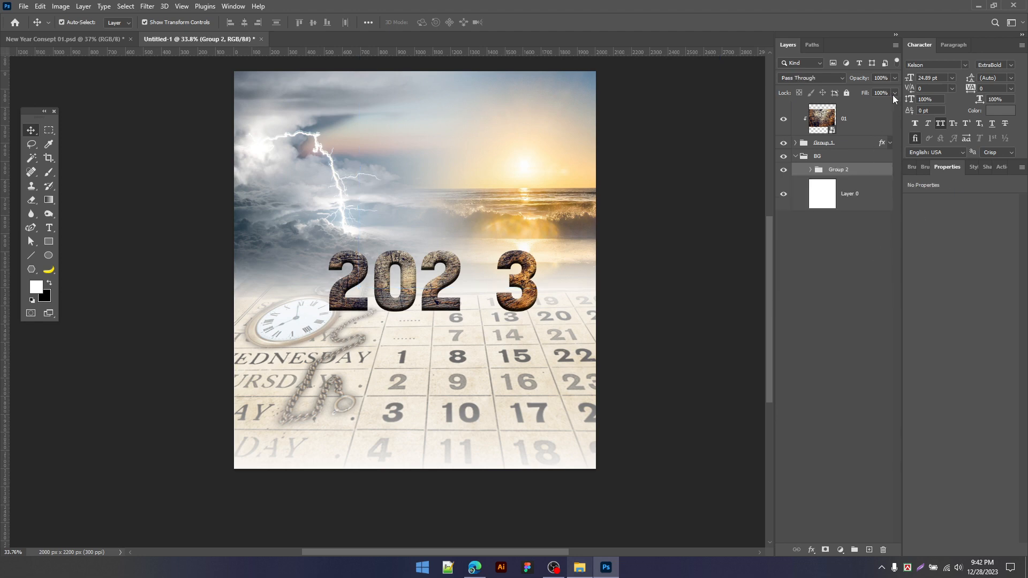
left_click_drag(892, 106, 873, 107)
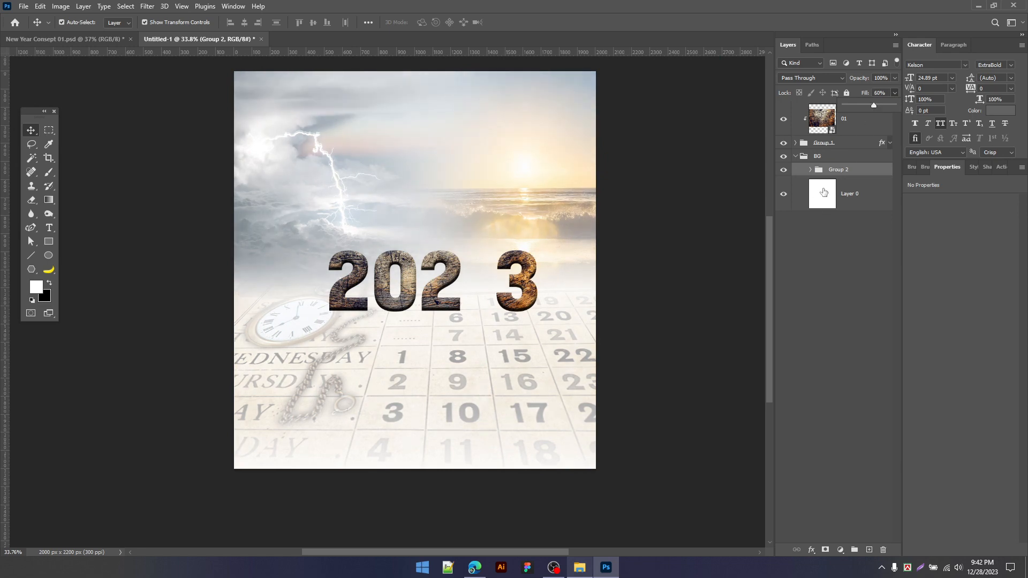
Step: Add a layer mask to the image subgroup and fade the lower calendar area to white with upward black-to-transparent gradients
left_click(845, 170)
left_click(825, 550)
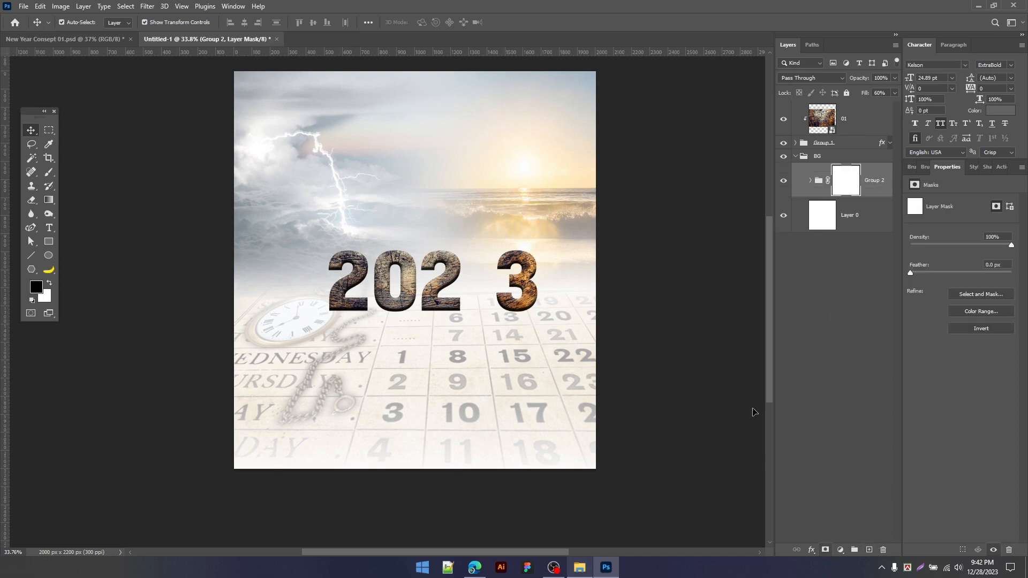
key("g")
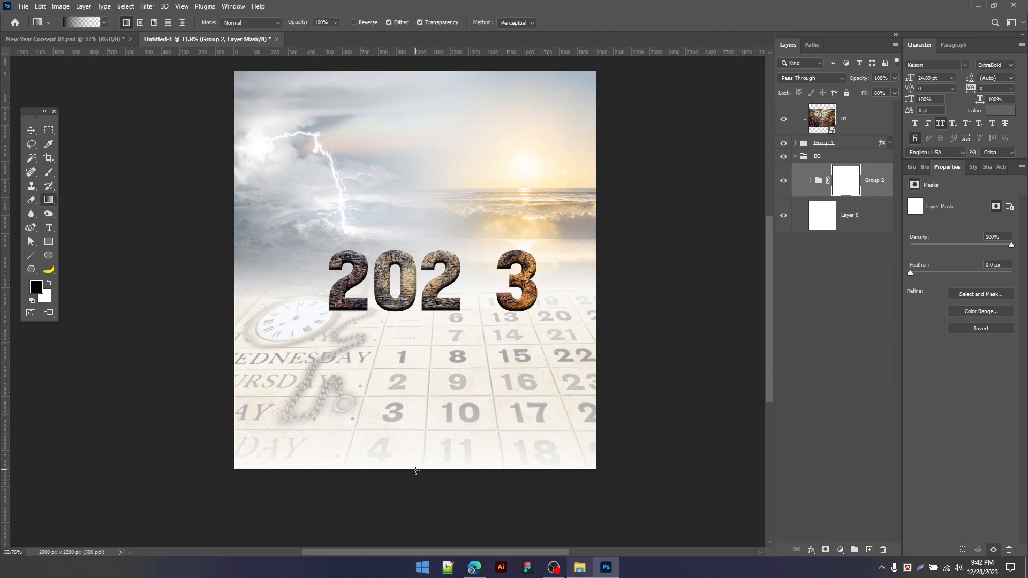
left_click_drag(416, 471, 421, 265)
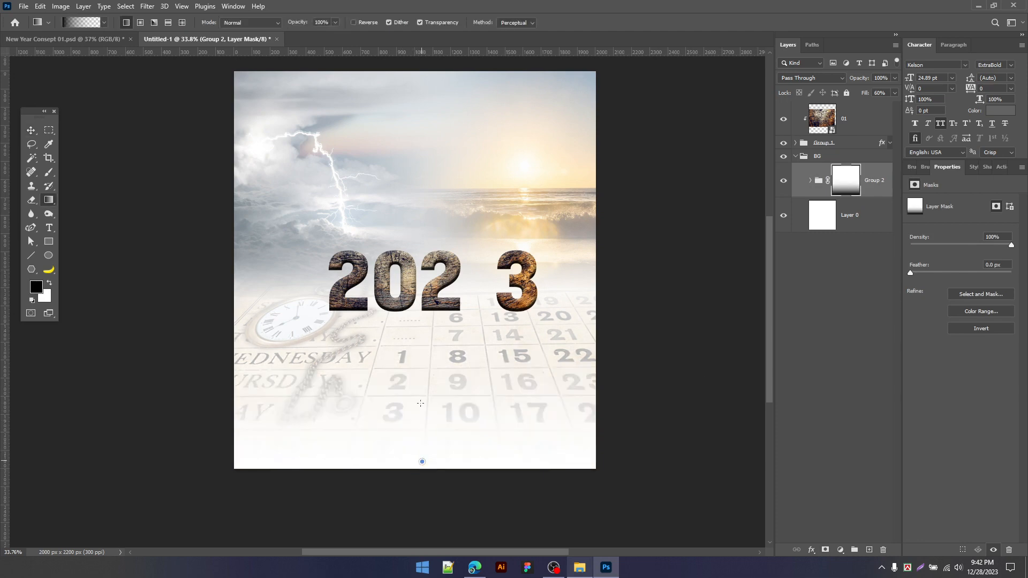
left_click_drag(420, 403, 418, 203)
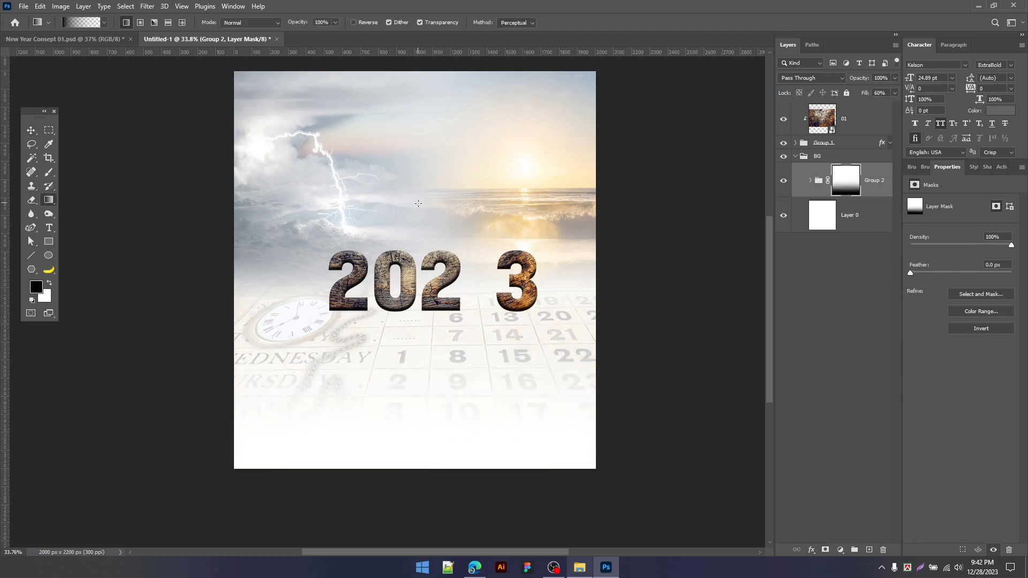
left_click_drag(426, 478, 431, 331)
left_click_drag(421, 269, 422, 269)
key("v")
scroll(409, 339, "down", 3)
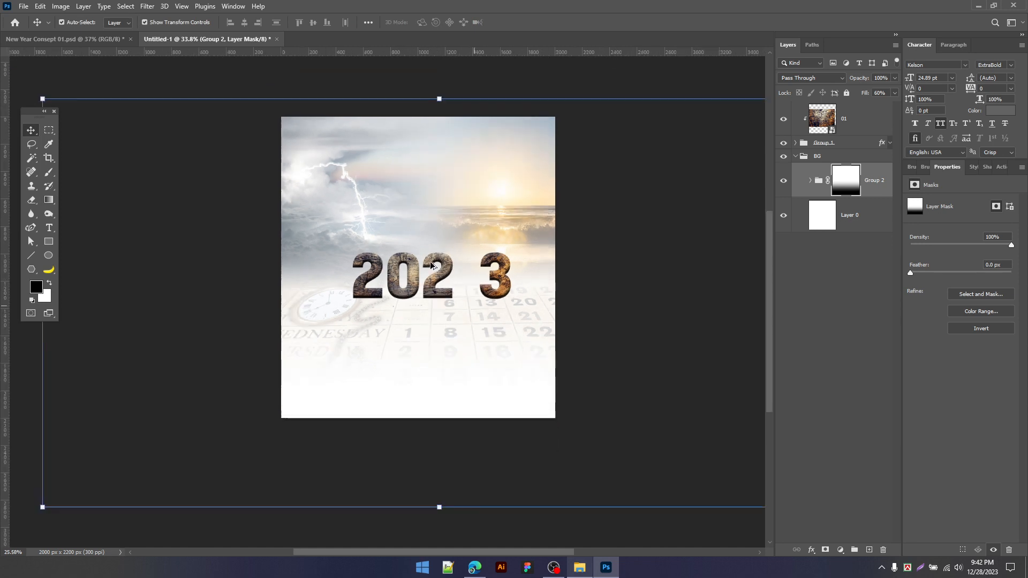
scroll(456, 314, "up", 1)
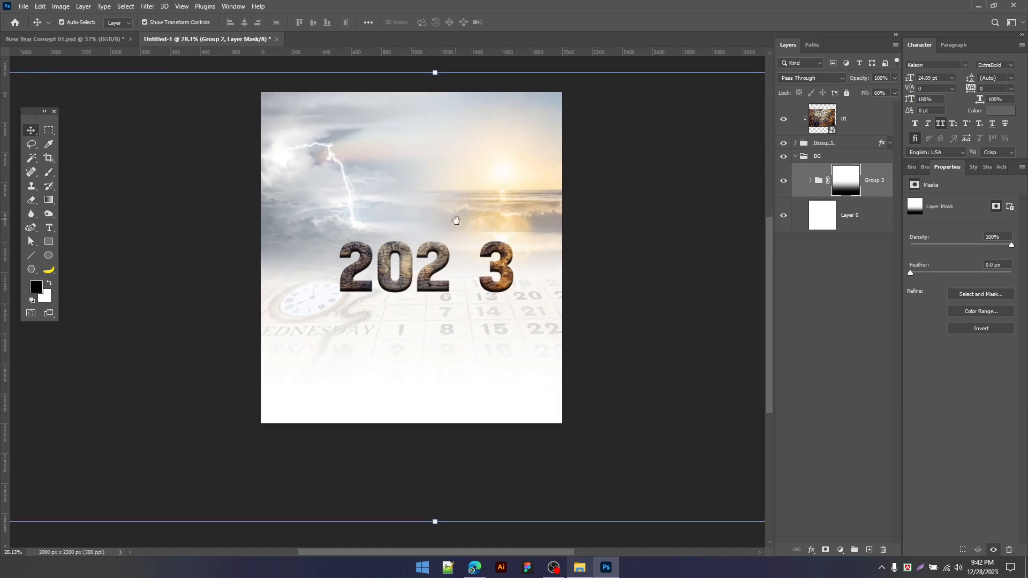
scroll(454, 255, "up", 2)
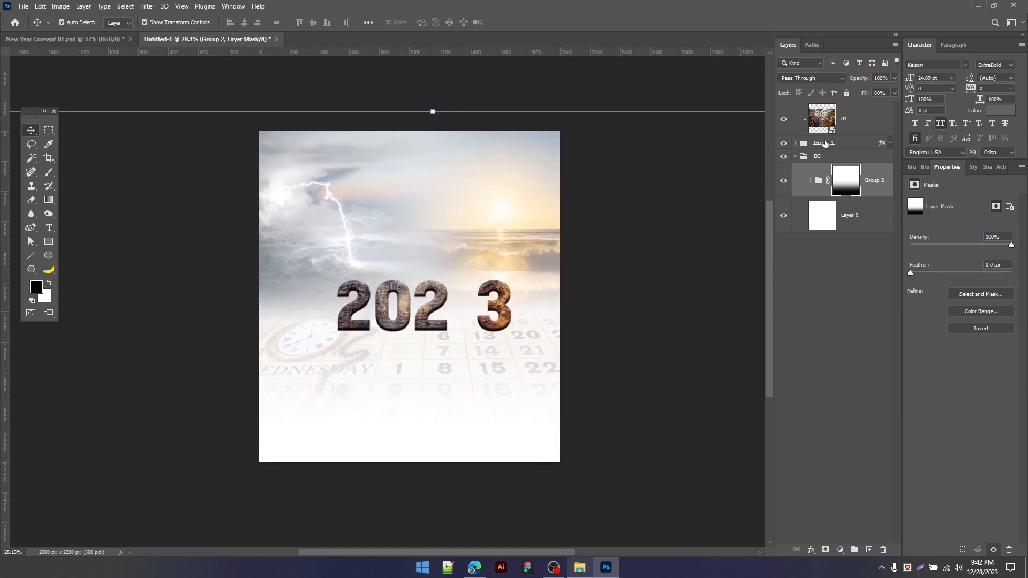
Step: Group the 2023 text group with its wood texture, enlarge the lettering slightly and move it up and to the left
left_click(844, 144)
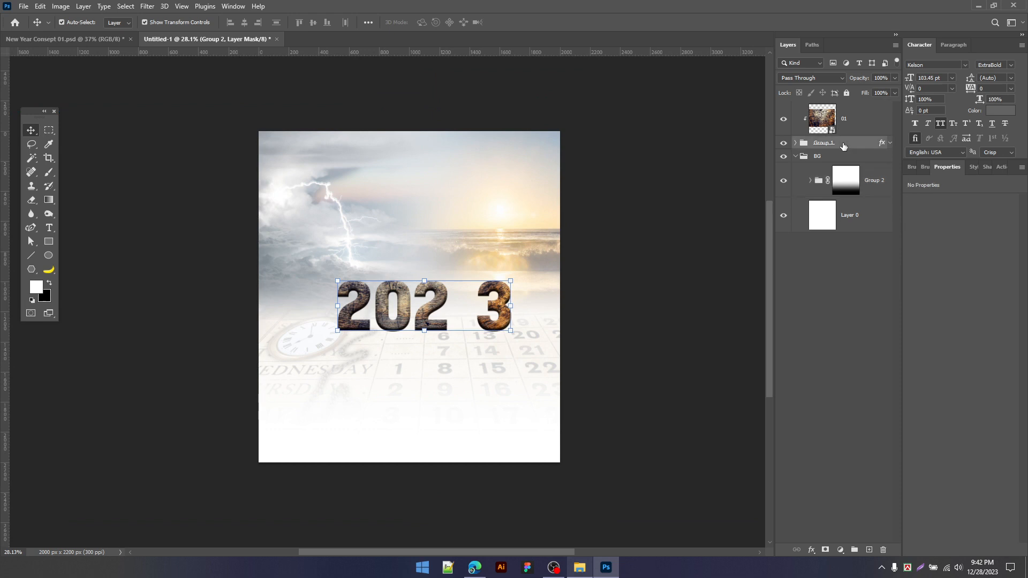
left_click(861, 120)
key("ctrl+g")
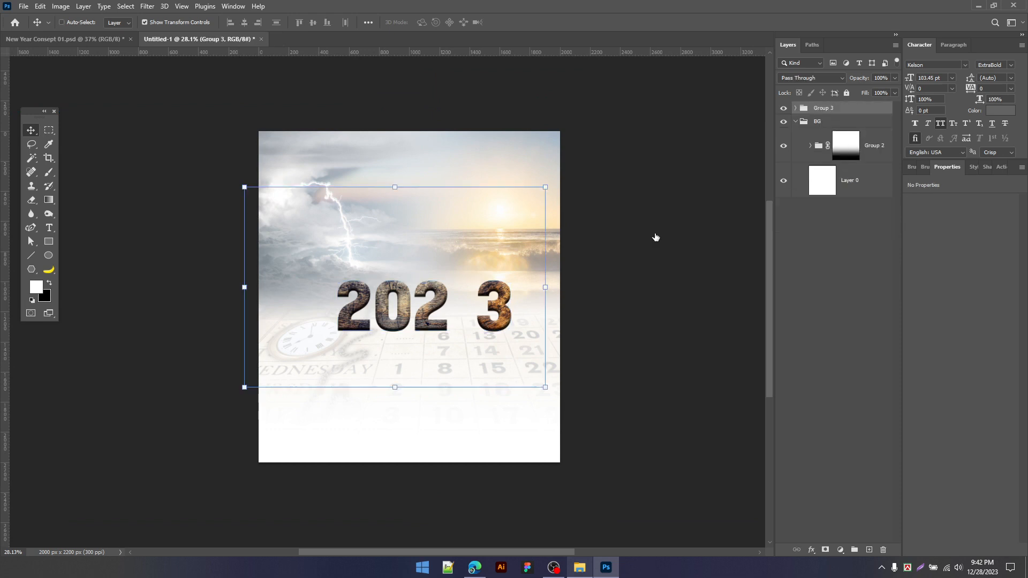
left_click_drag(437, 326, 437, 315)
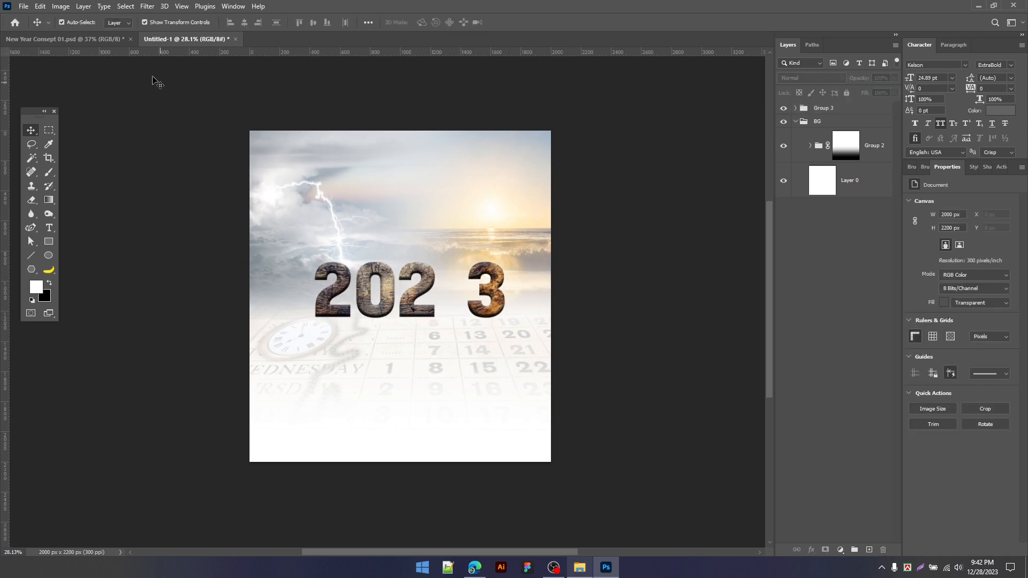
Step: Examine the lettering position and faded background in the finished New Year poster and return to the new document
left_click(108, 39)
scroll(416, 256, "down", 1)
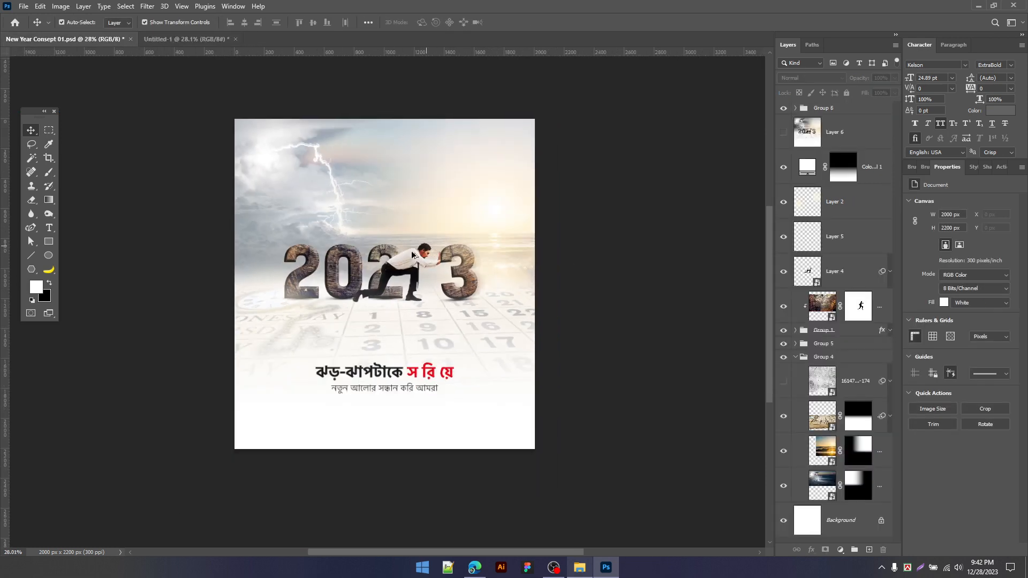
scroll(423, 262, "up", 1)
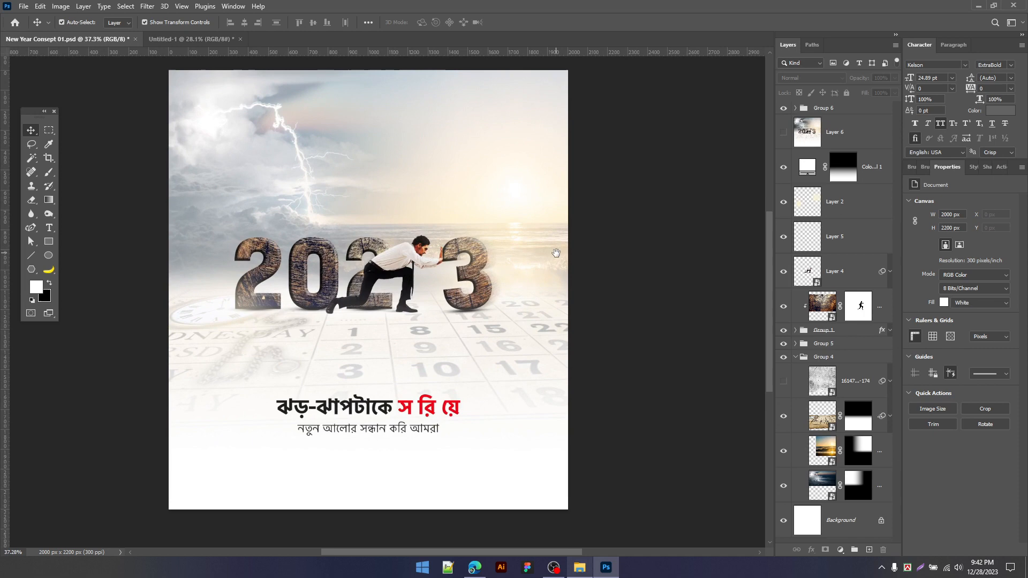
left_click(206, 40)
Step: Place 06.png above the lettering at original size, with the kneeling man's hands against the 3
left_click(581, 569)
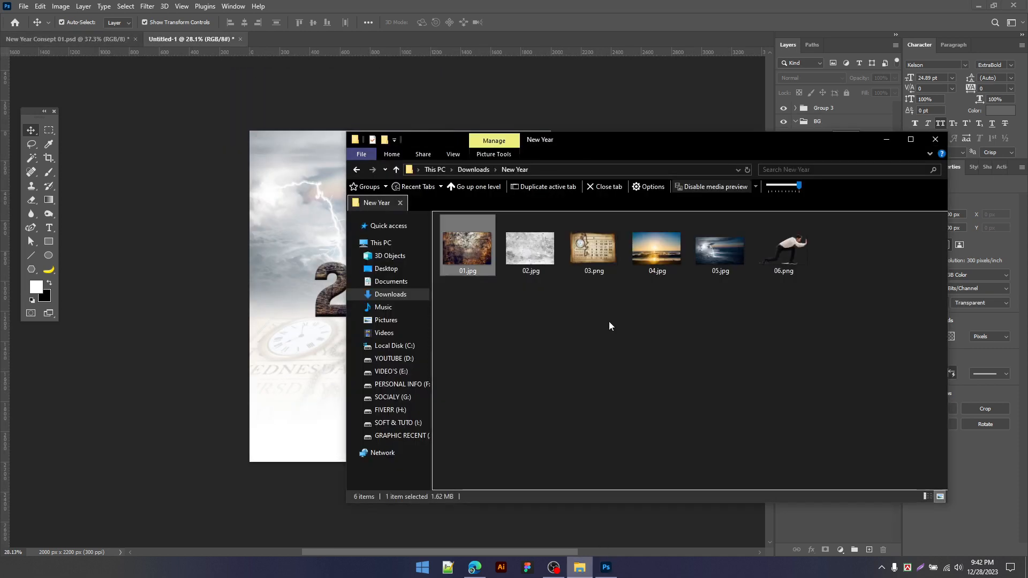
left_click(799, 255)
left_click_drag(785, 246, 205, 397)
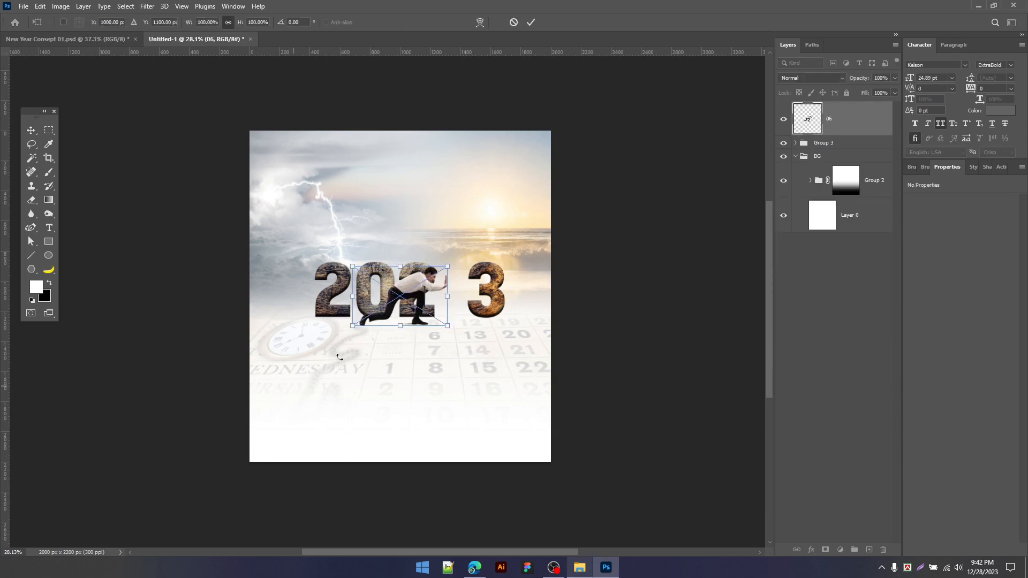
scroll(446, 273, "up", 5)
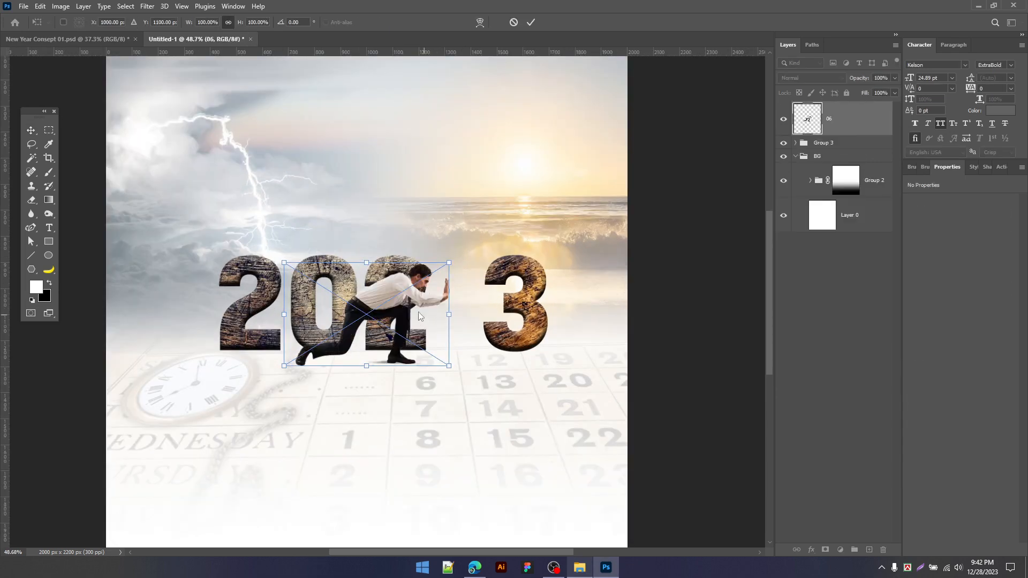
left_click_drag(395, 309, 429, 302)
scroll(541, 308, "up", 2)
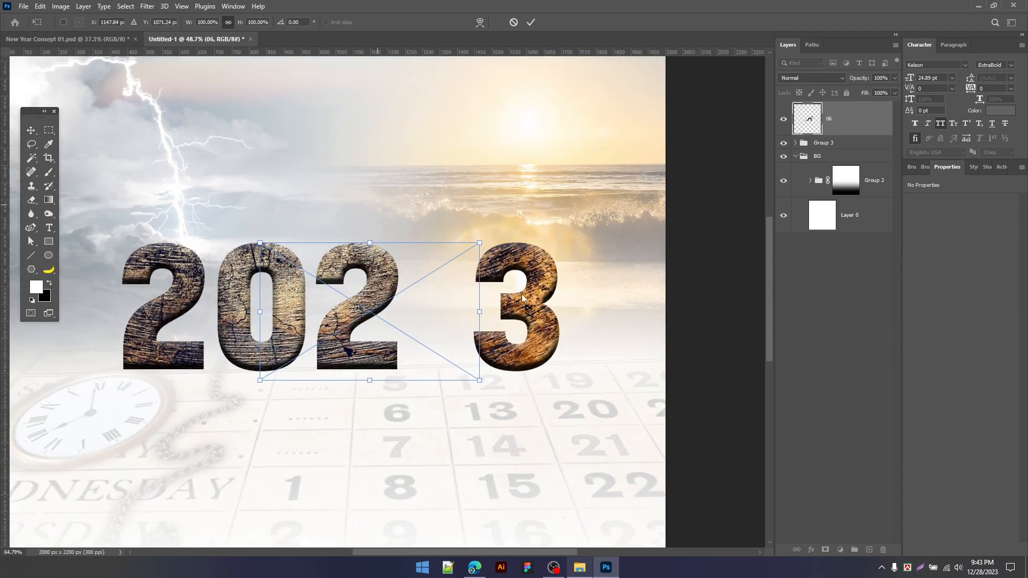
left_click_drag(544, 311, 523, 303)
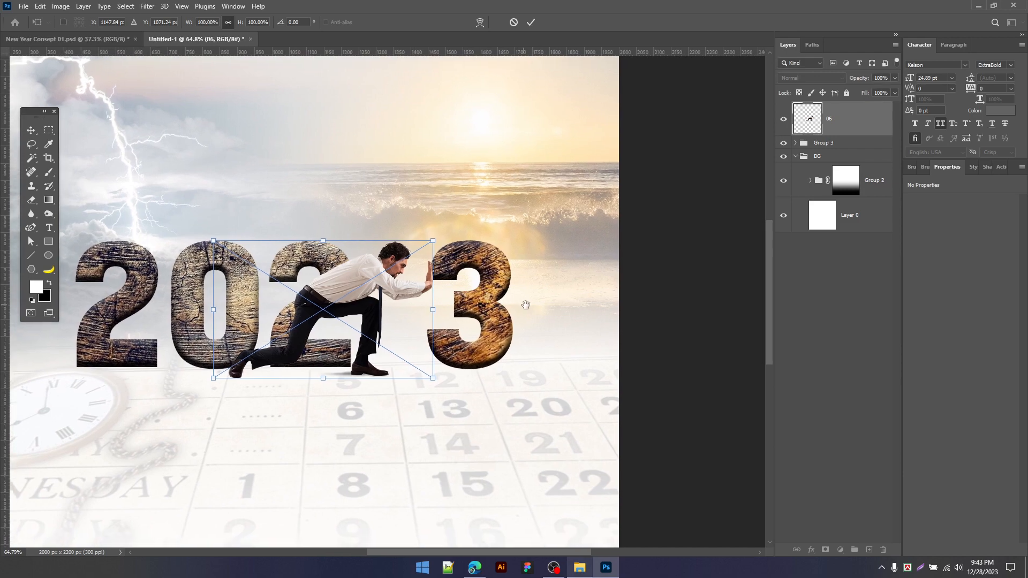
key("Return")
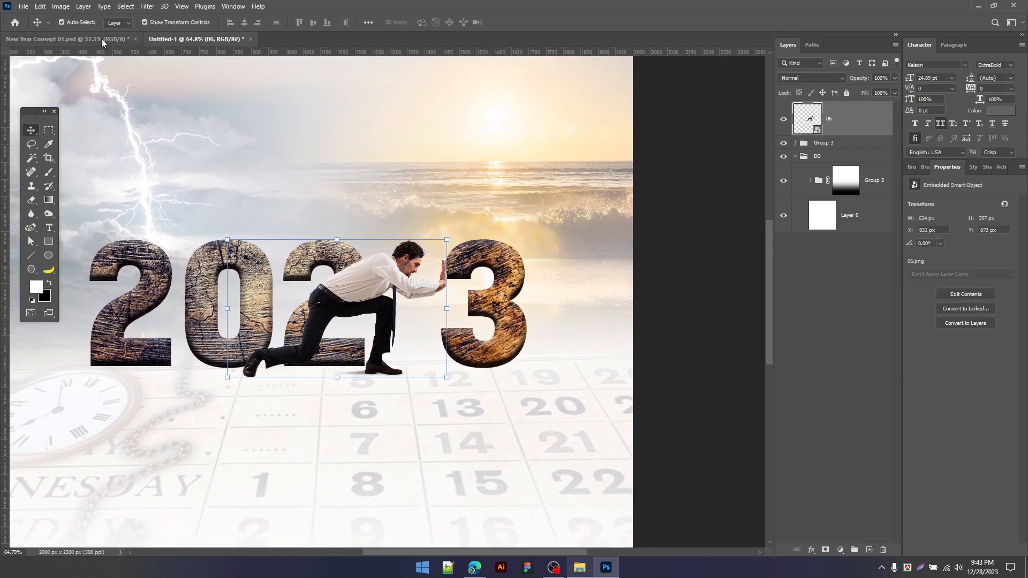
Step: Examine the 3 and its blurred outer edge in the finished New Year poster and return to the new document
left_click(104, 39)
scroll(486, 274, "up", 3)
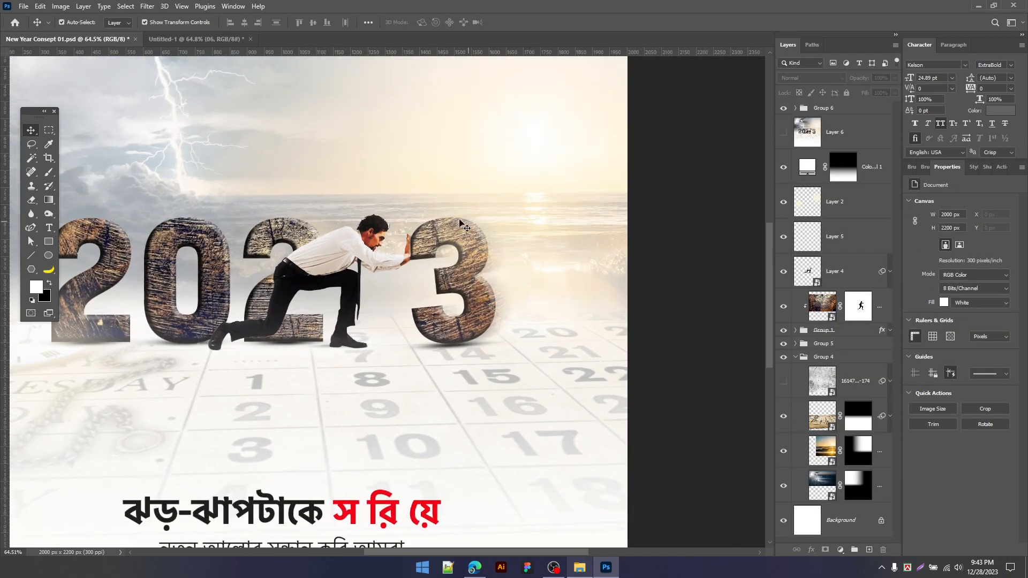
left_click_drag(479, 305, 503, 305)
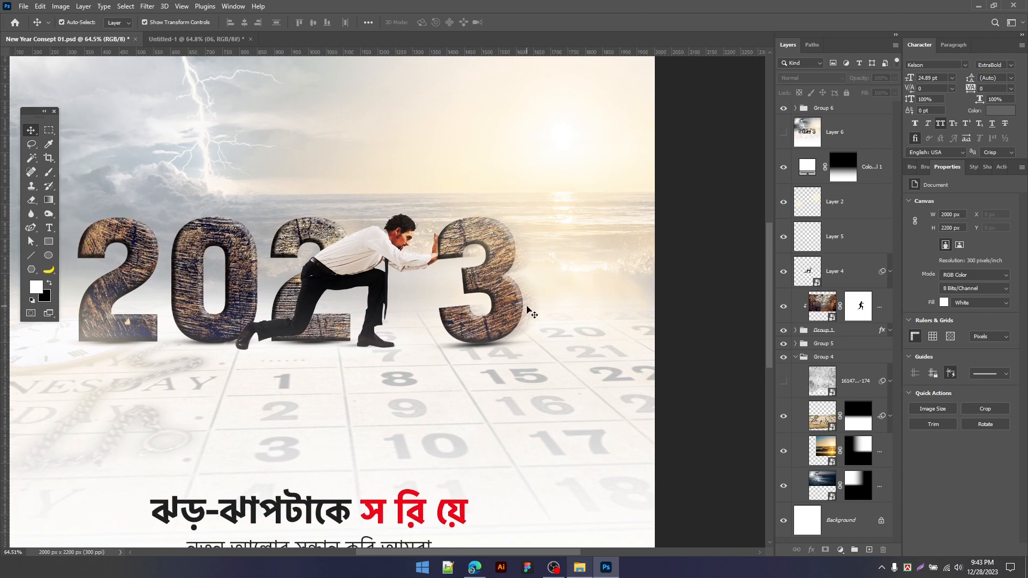
scroll(532, 314, "up", 2)
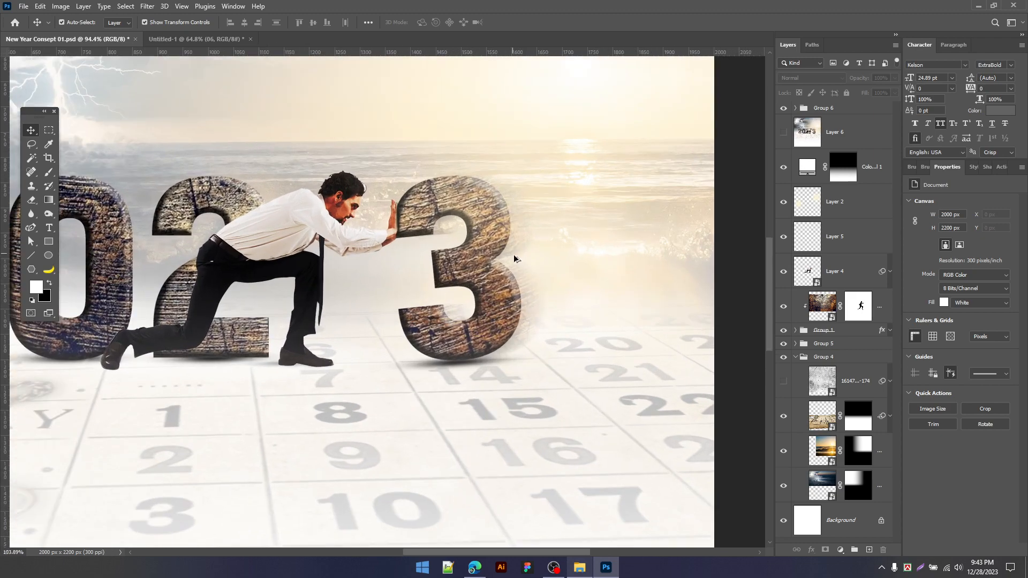
scroll(509, 291, "down", 2)
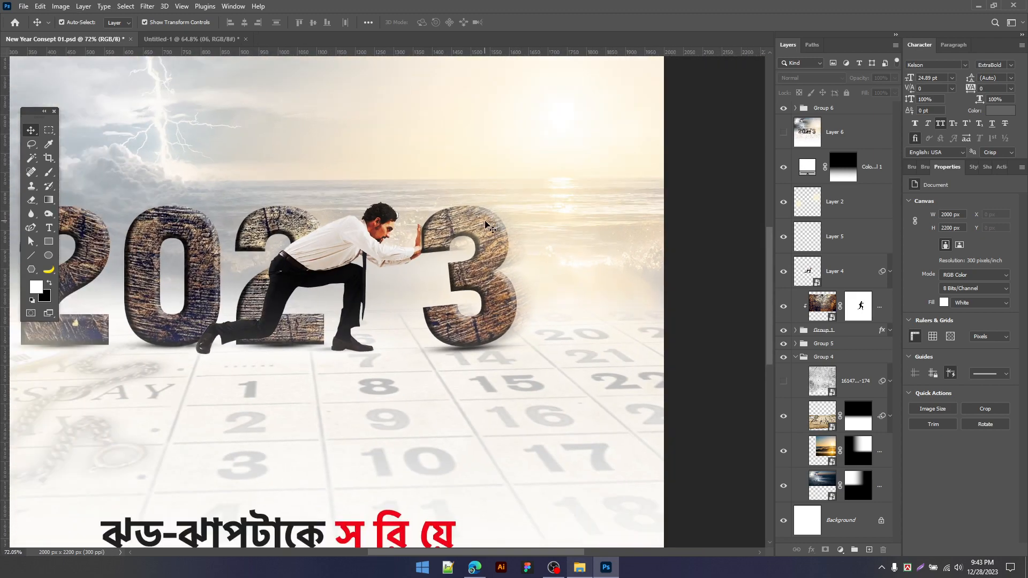
scroll(517, 324, "up", 2)
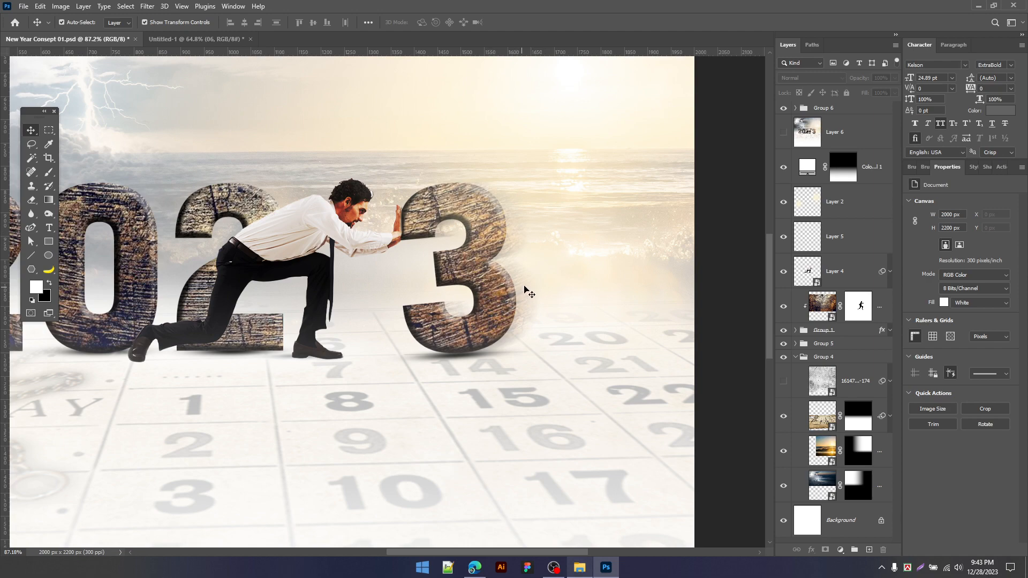
scroll(531, 262, "down", 2)
scroll(547, 294, "down", 2)
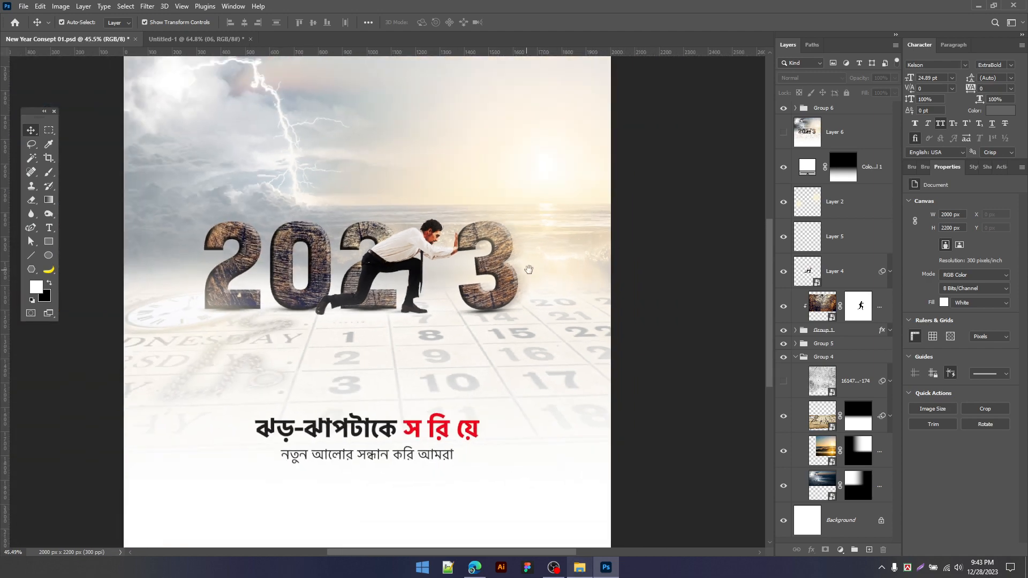
left_click(193, 40)
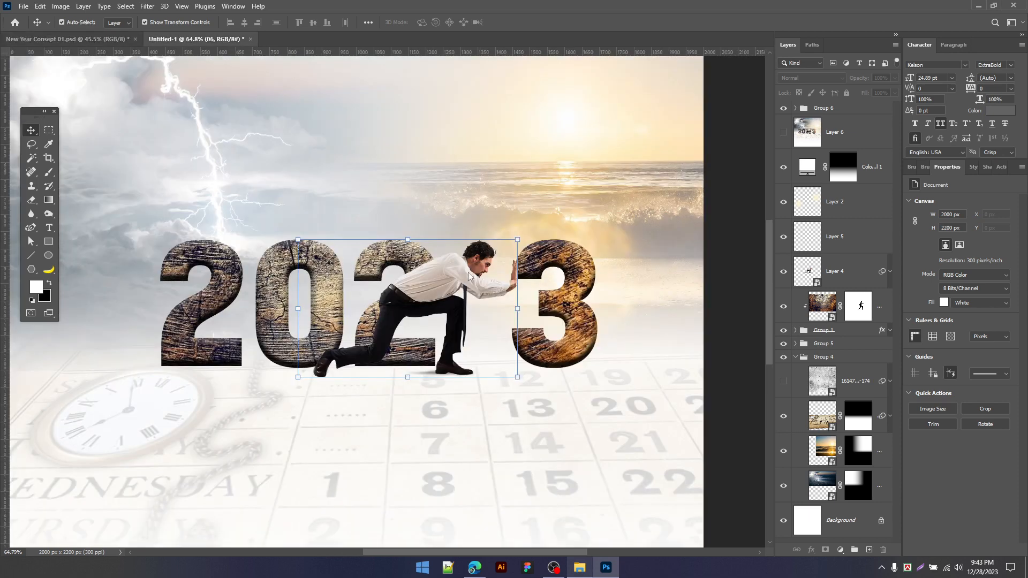
Step: Duplicate the 3 text layer inside the textured lettering group and select the lower copy
scroll(517, 306, "up", 2)
left_click_drag(602, 290, 486, 288)
left_click(485, 337)
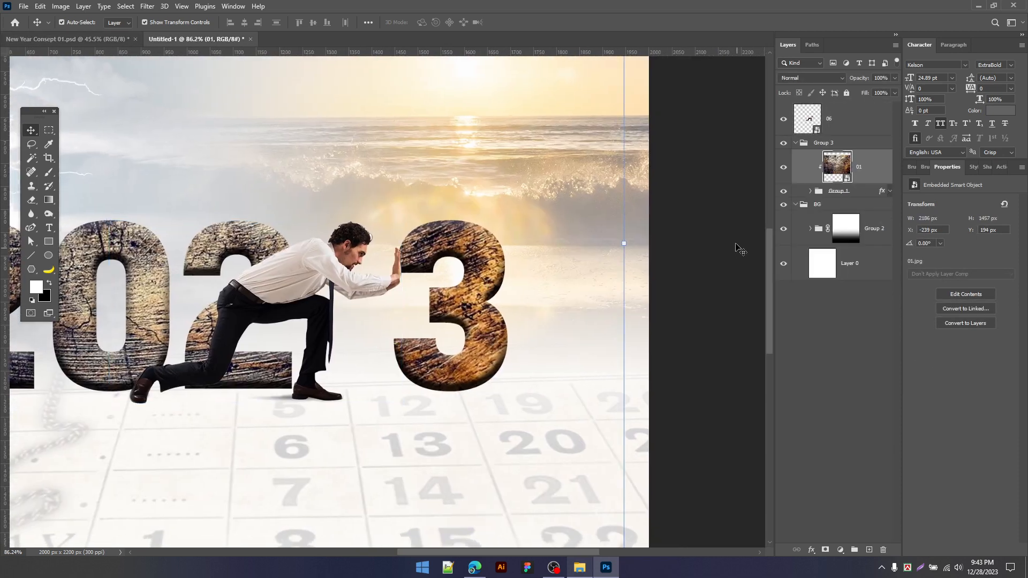
left_click(811, 191)
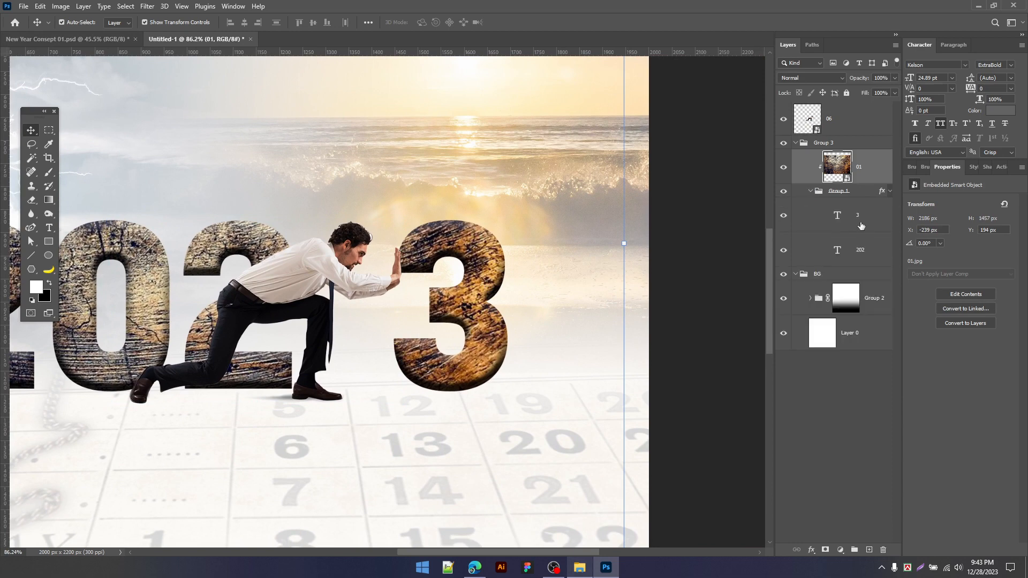
left_click(860, 224)
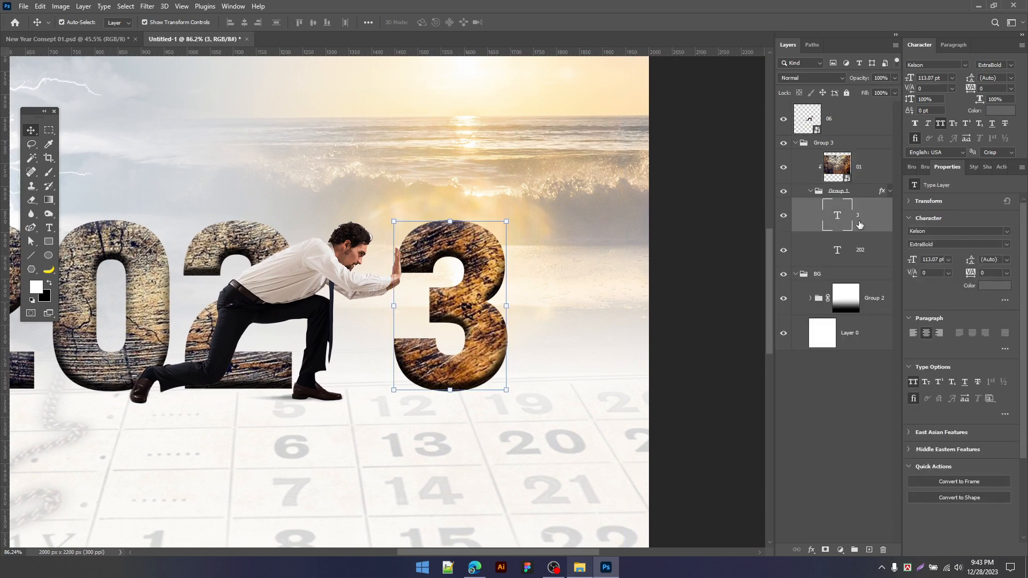
key("ctrl+j")
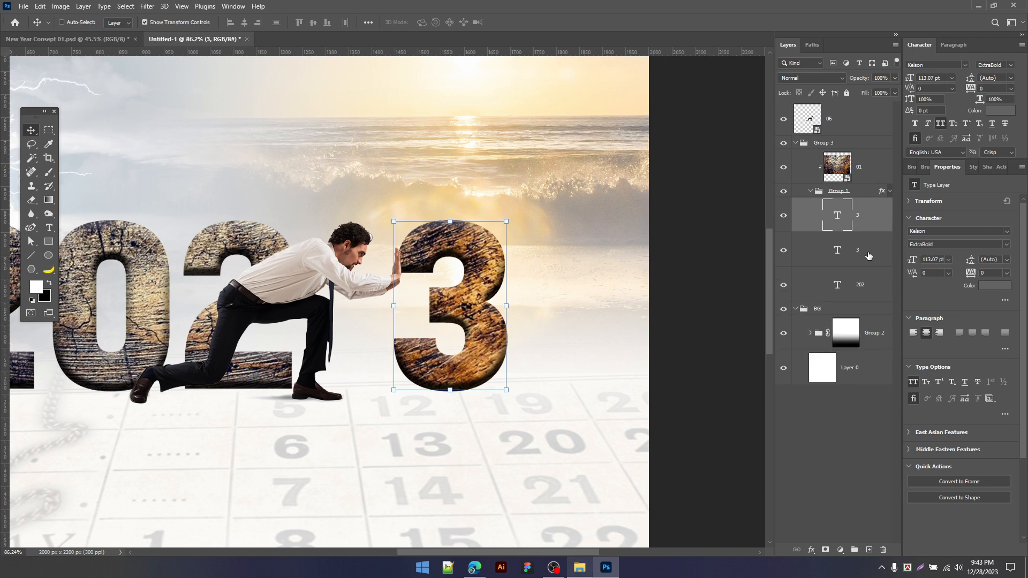
left_click(863, 251)
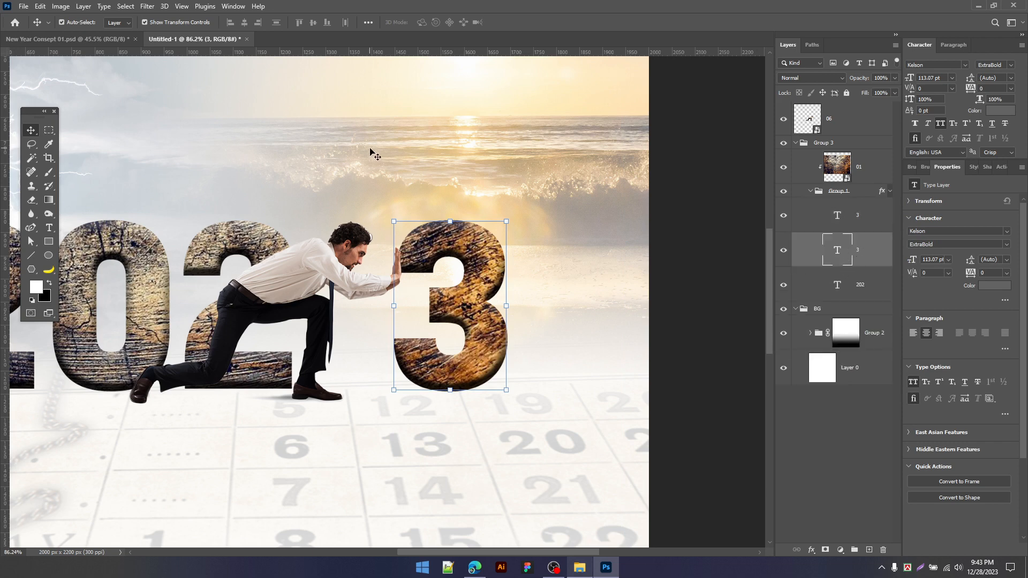
Step: Convert the lower 3 copy to a smart object and apply a strong horizontal Motion Blur at angle 0°
left_click(182, 7)
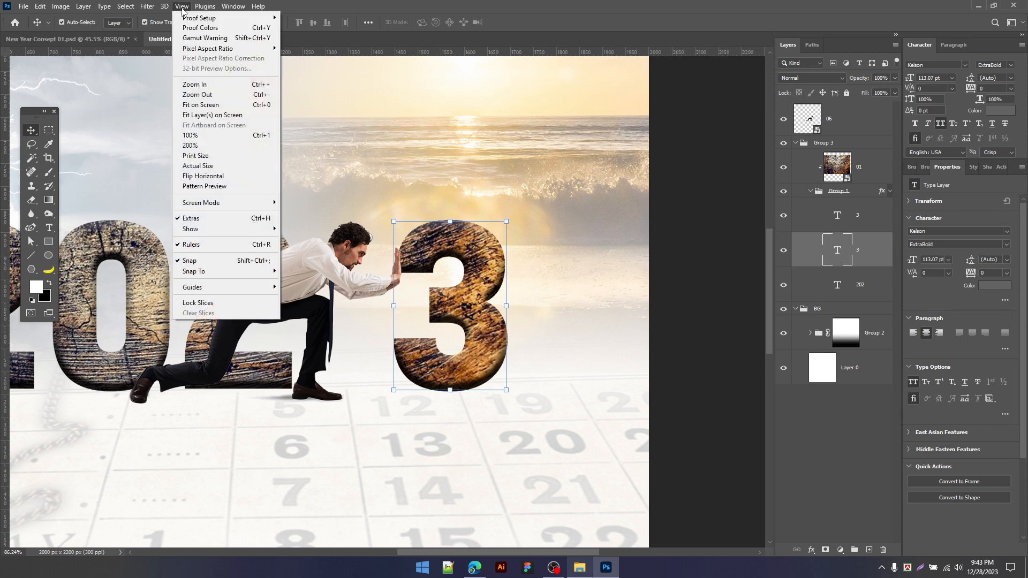
mouse_move(196, 144)
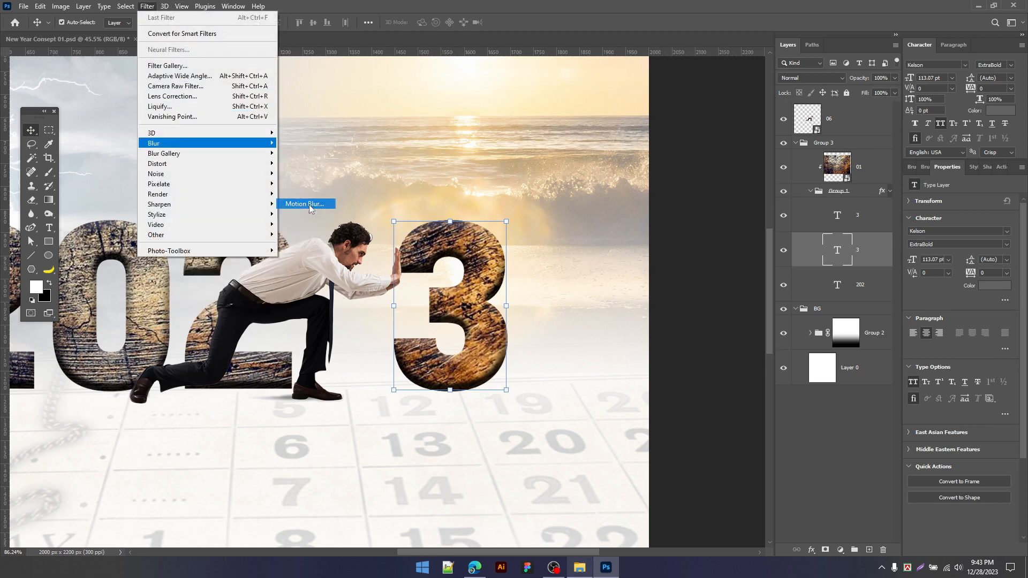
left_click(304, 203)
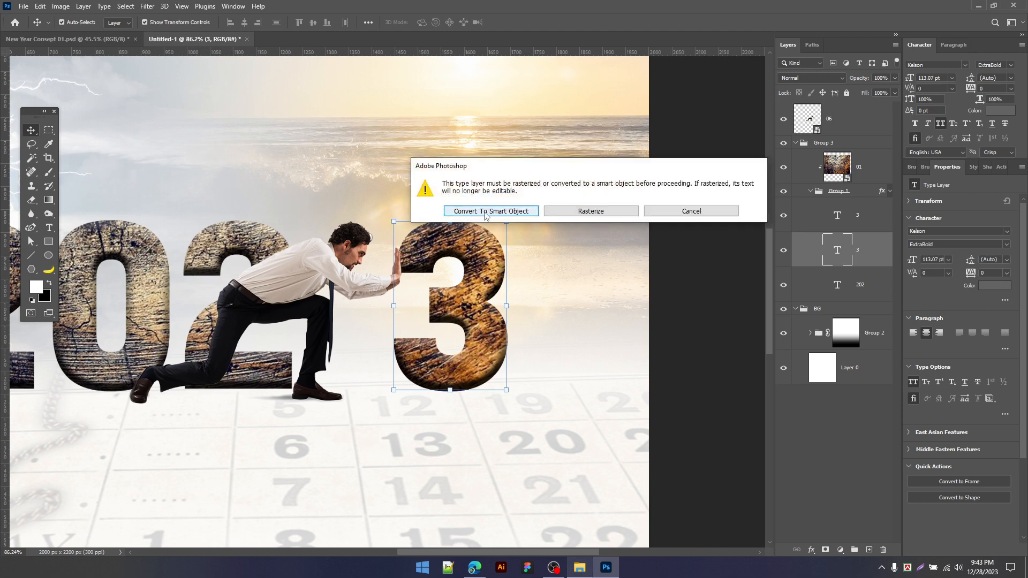
left_click(506, 214)
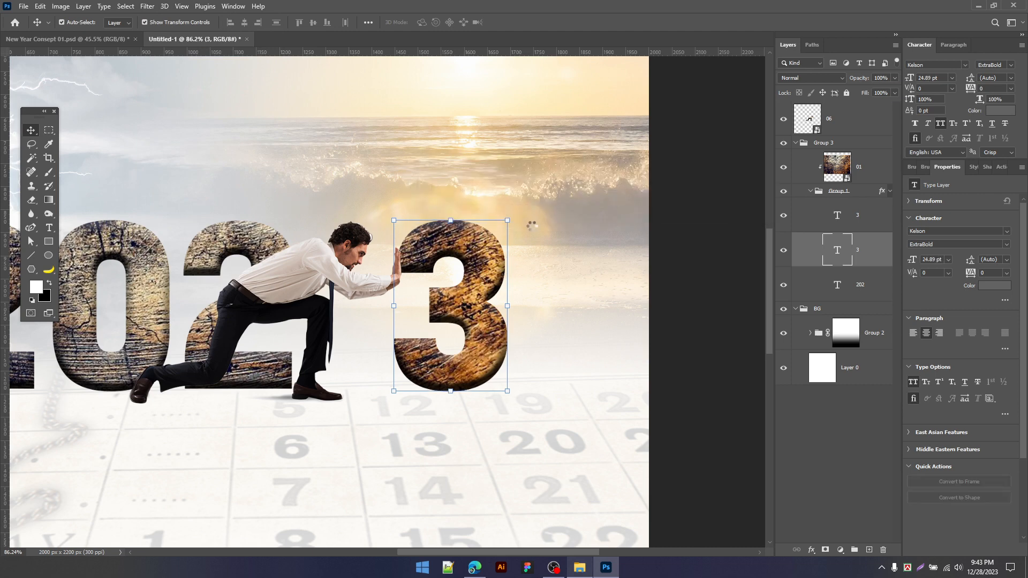
left_click_drag(723, 131, 678, 127)
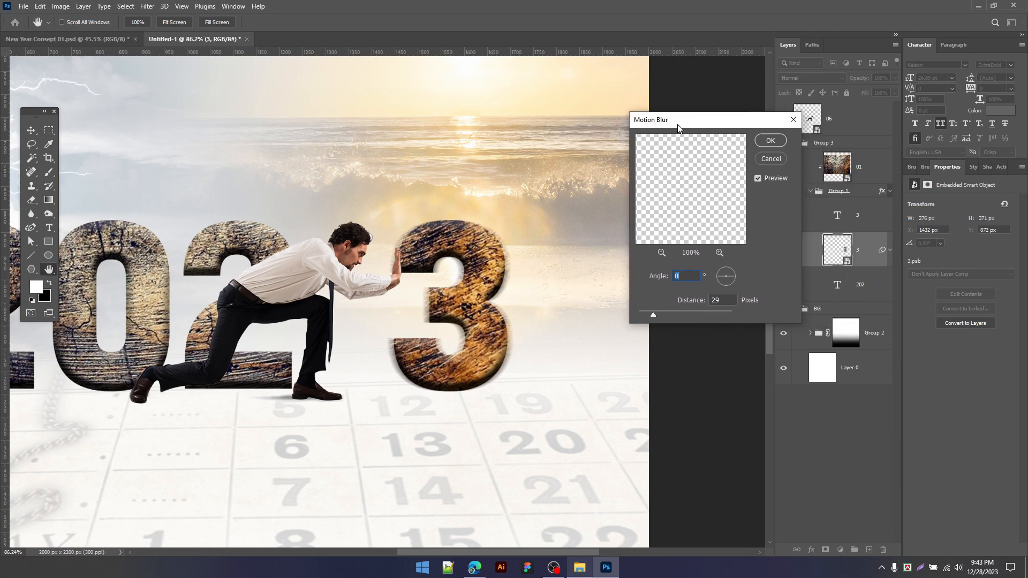
key("Tab")
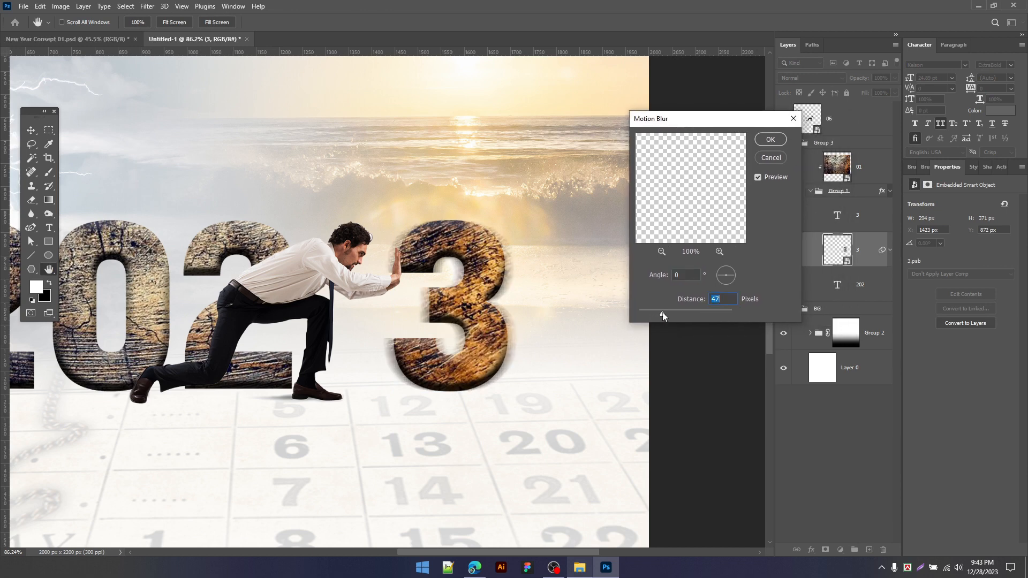
left_click(769, 141)
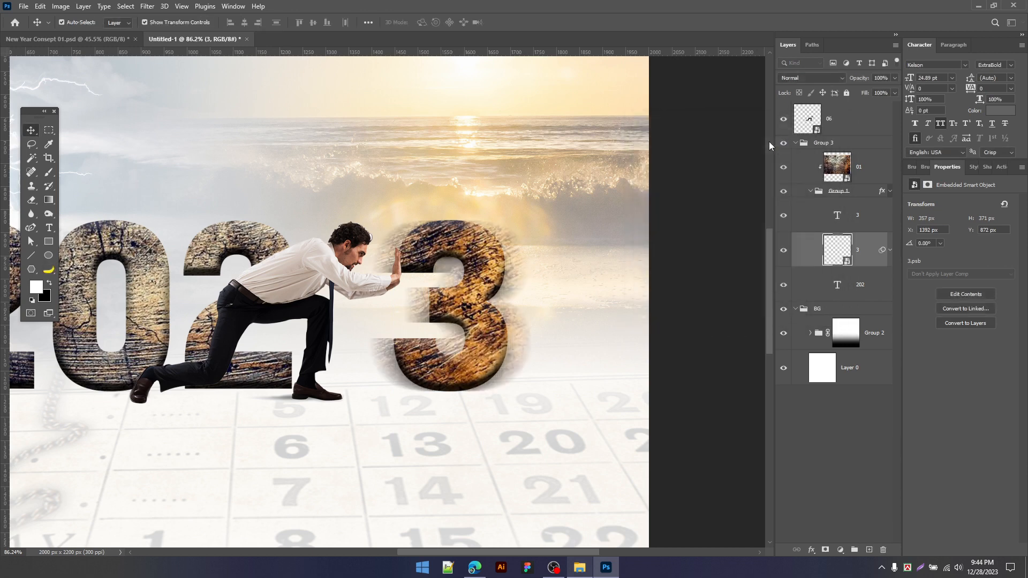
Step: Reduce the blurred 3's fill to 64% and mask it with a gradient so the blur trails only off its right side
scroll(536, 271, "down", 2)
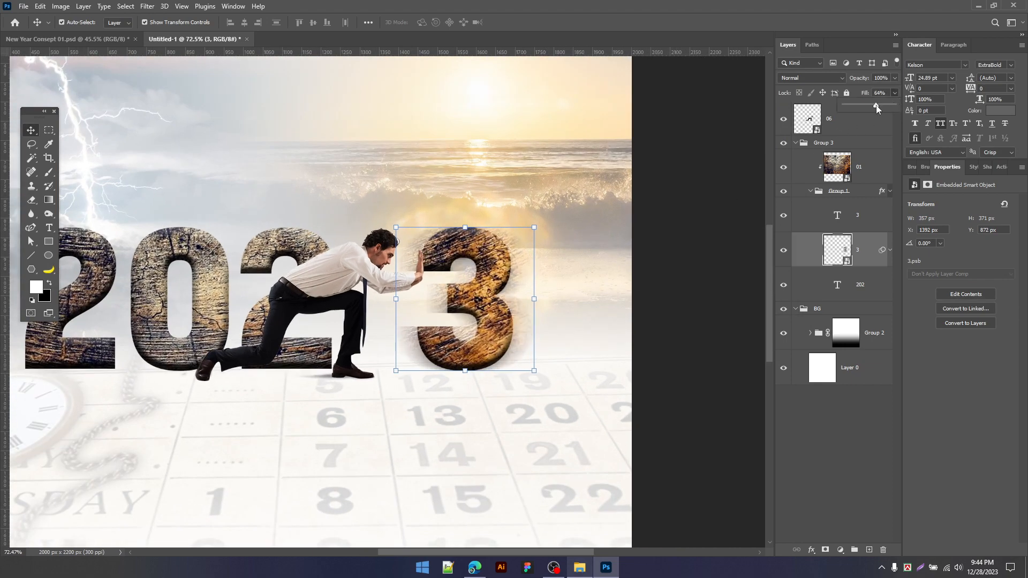
left_click(851, 451)
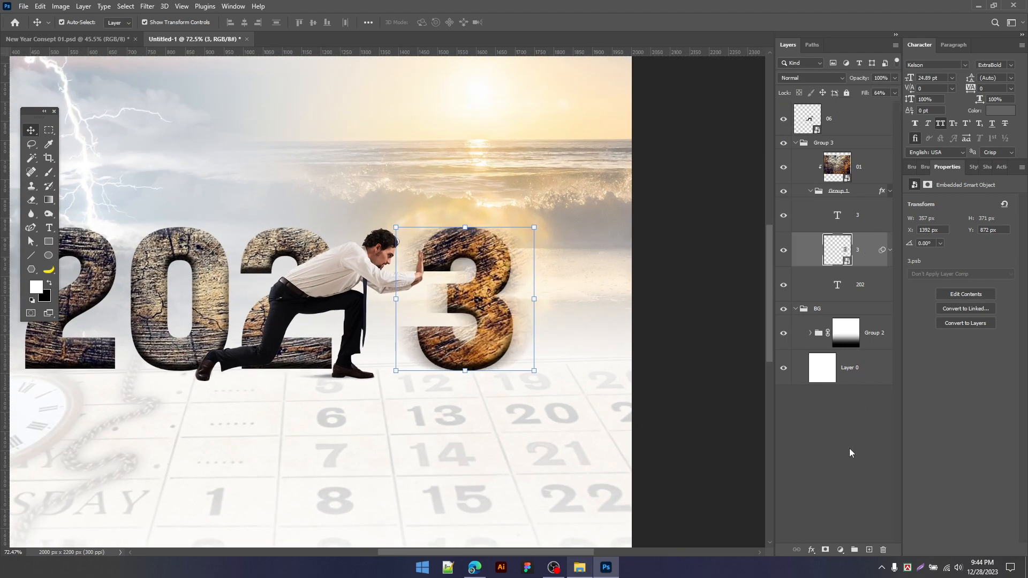
left_click(825, 550)
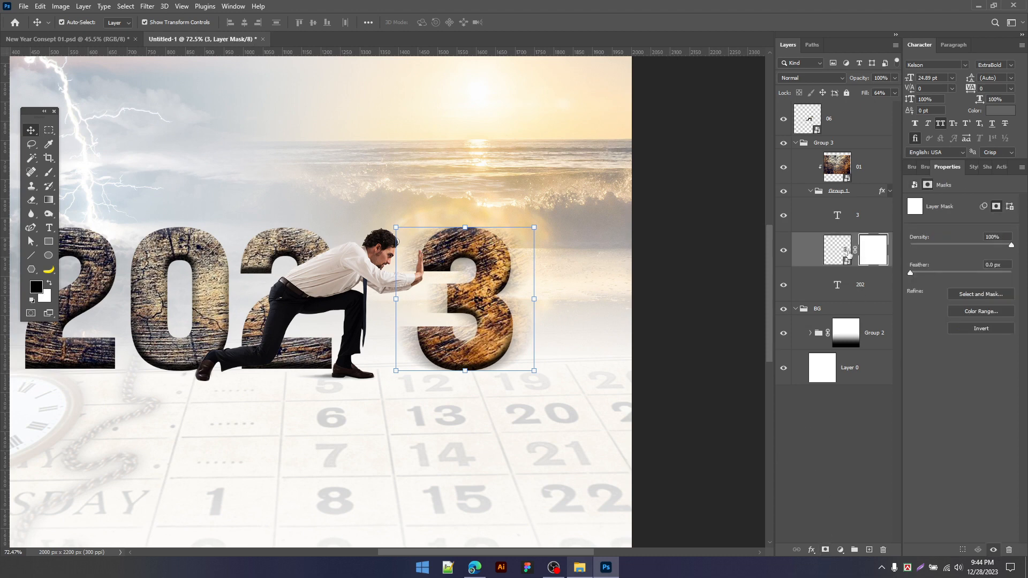
key("g")
left_click_drag(407, 324, 482, 315)
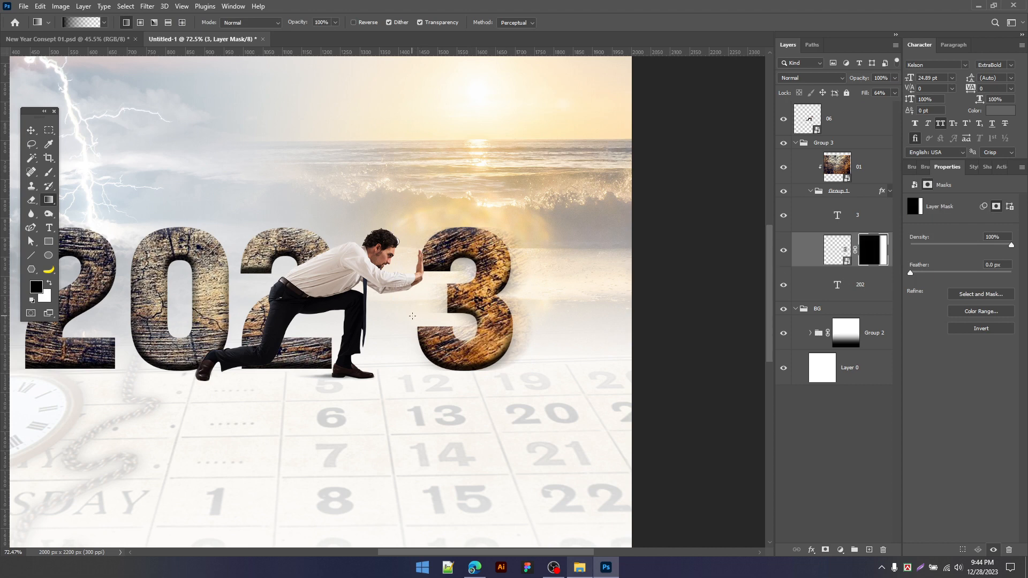
left_click_drag(477, 307, 502, 304)
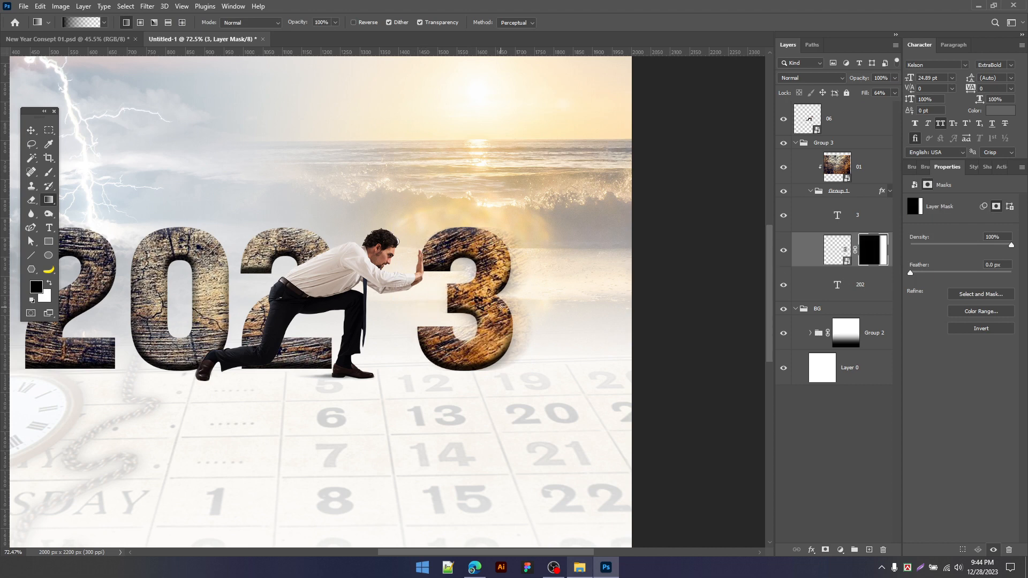
key("v")
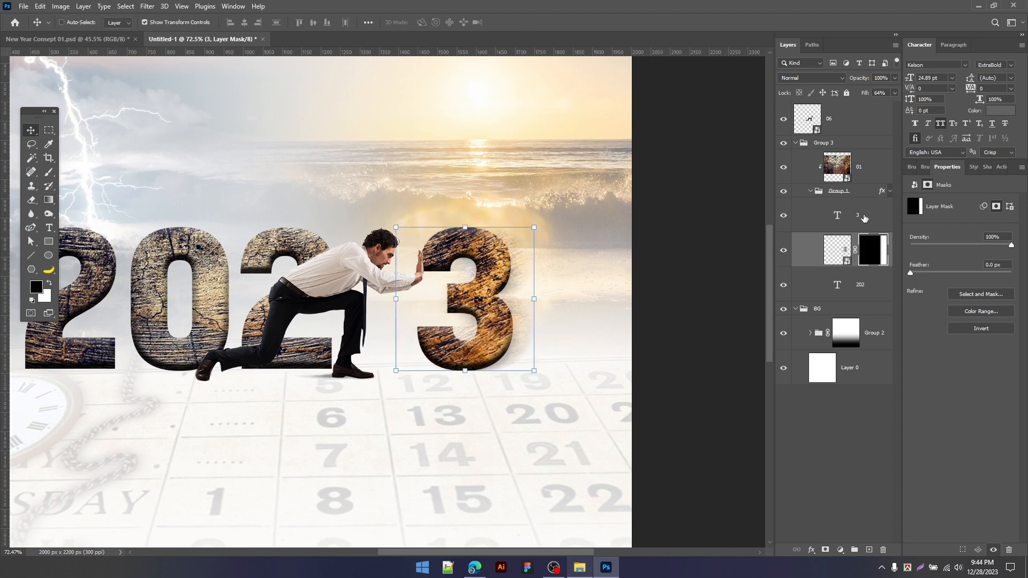
Step: Group the sharp 3 with its blurred copy and rotate the group slightly counterclockwise
left_click(863, 216)
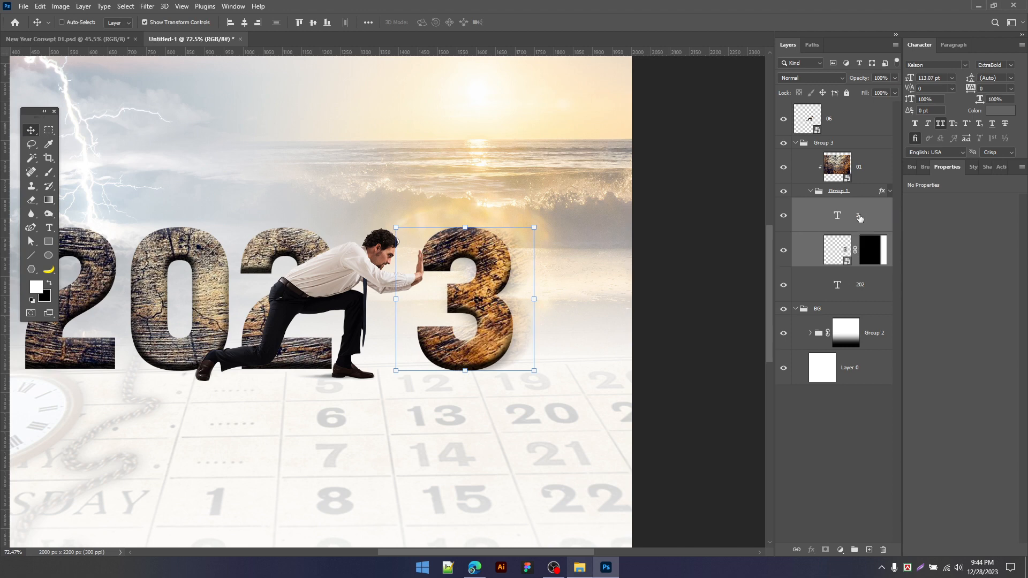
key("ctrl+g")
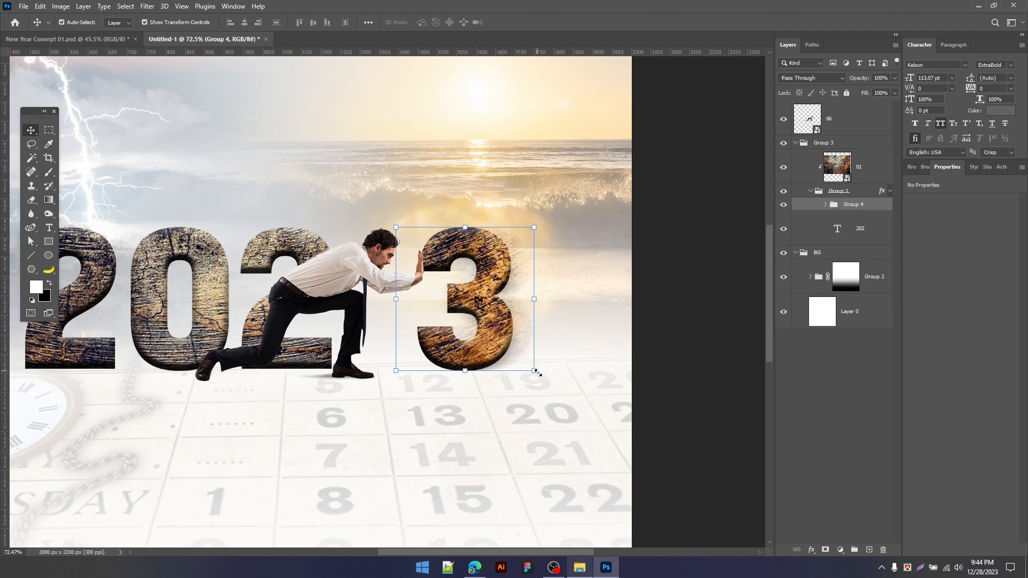
left_click_drag(544, 375, 551, 373)
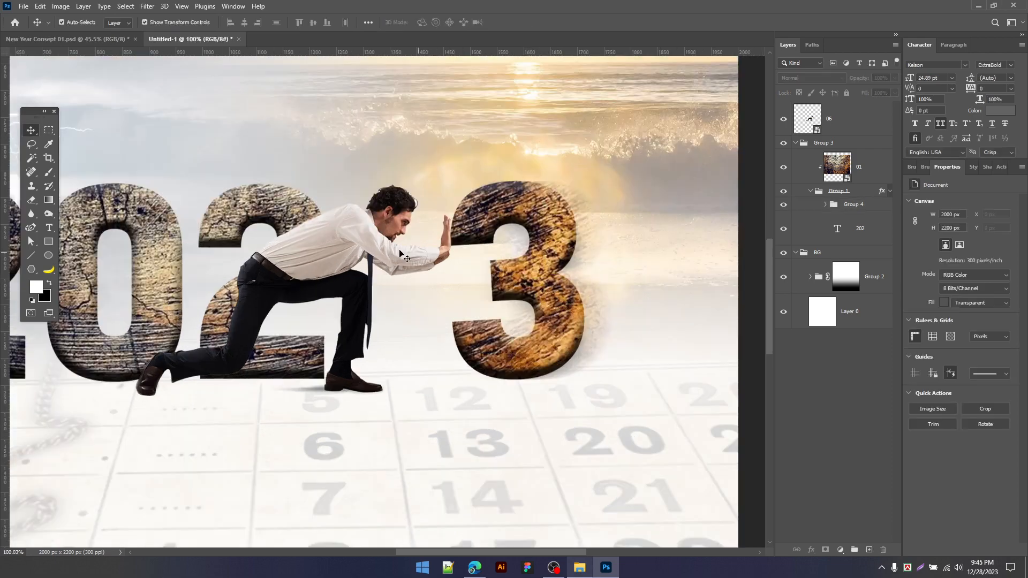
Step: Collapse the lettering group and add a new empty layer above it, directly below the man's layer
left_click_drag(353, 254, 357, 254)
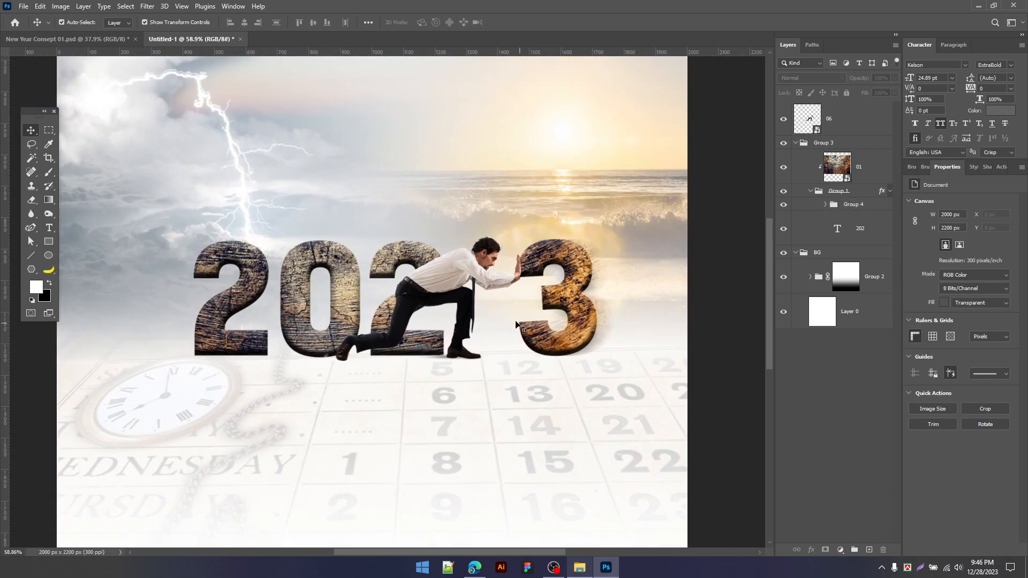
scroll(497, 334, "up", 1)
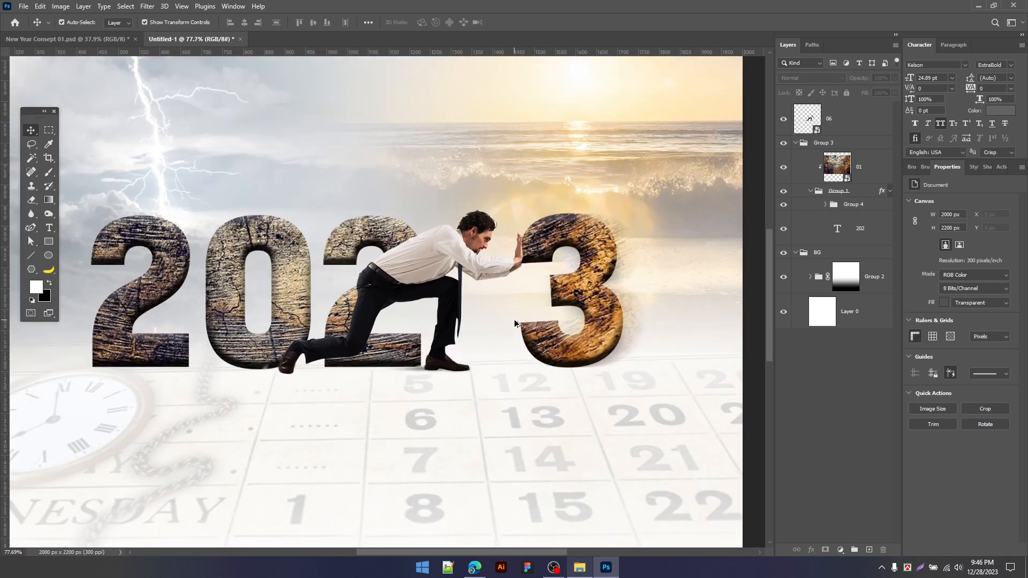
left_click_drag(497, 334, 496, 337)
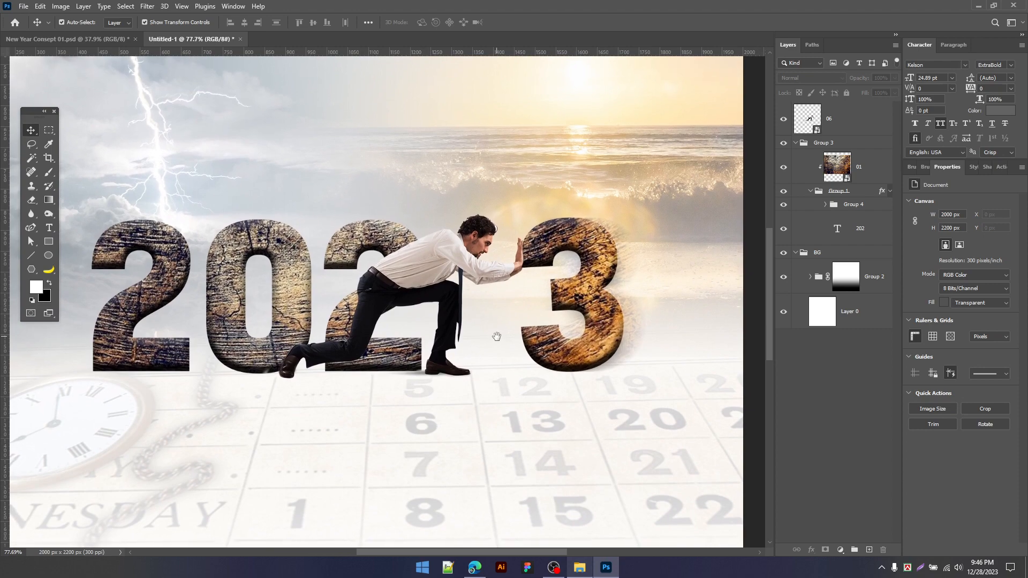
scroll(533, 278, "up", 6)
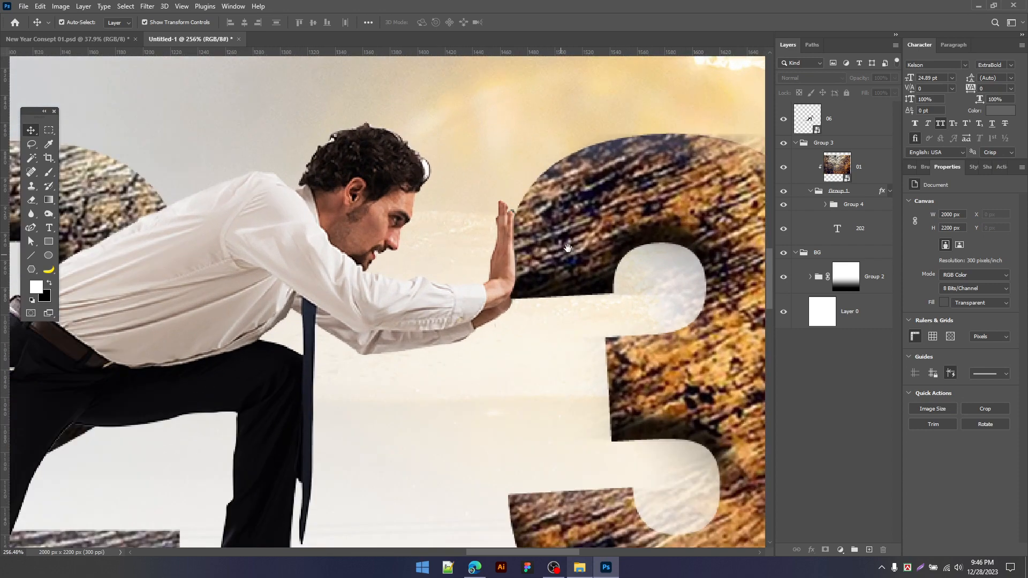
left_click_drag(572, 252, 498, 241)
left_click(811, 120)
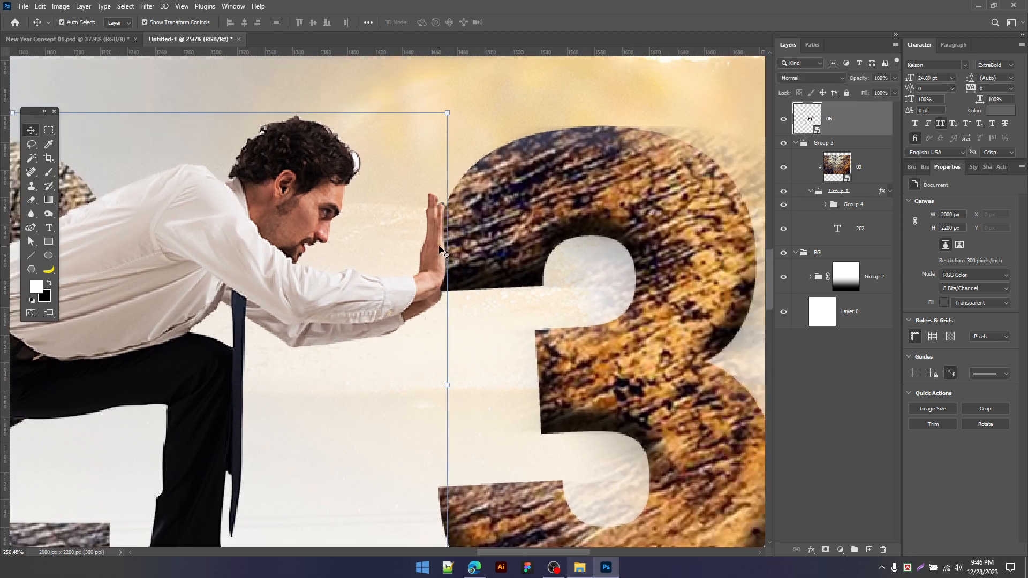
left_click(797, 143)
left_click(836, 144)
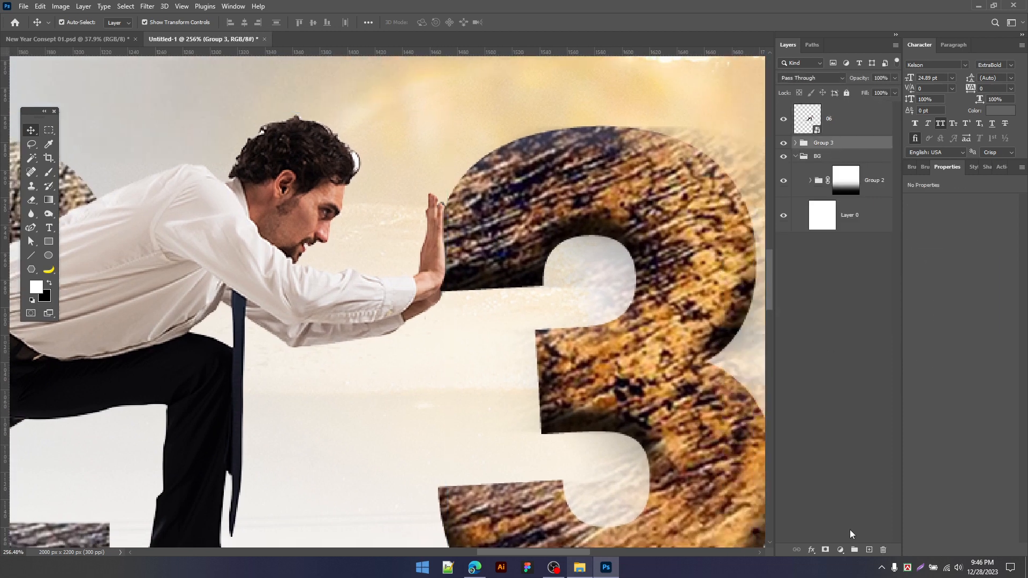
left_click(868, 551)
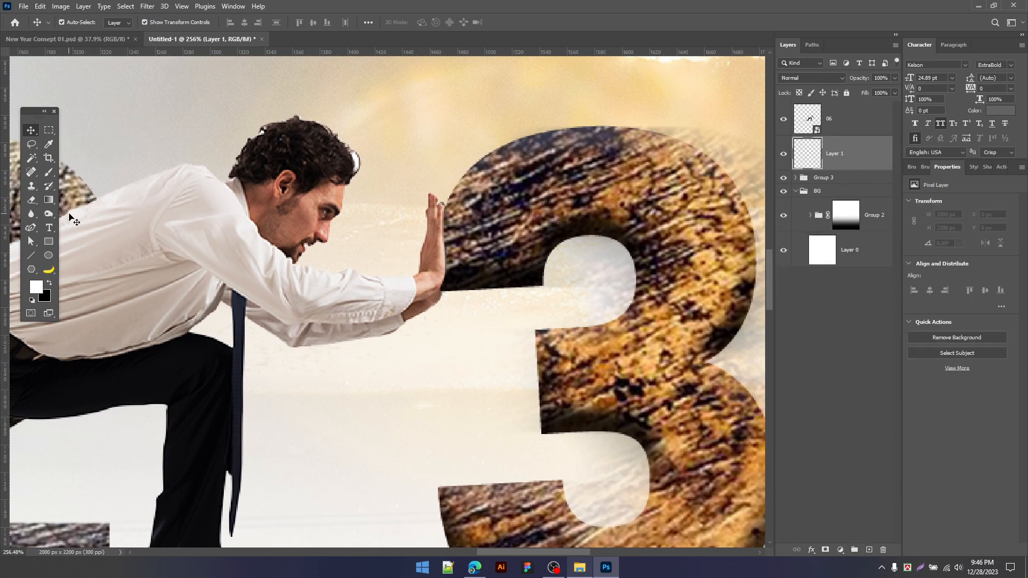
Step: Paint one soft black dab with a Soft Round brush where the man's hands touch the 3
key("b")
right_click(342, 220)
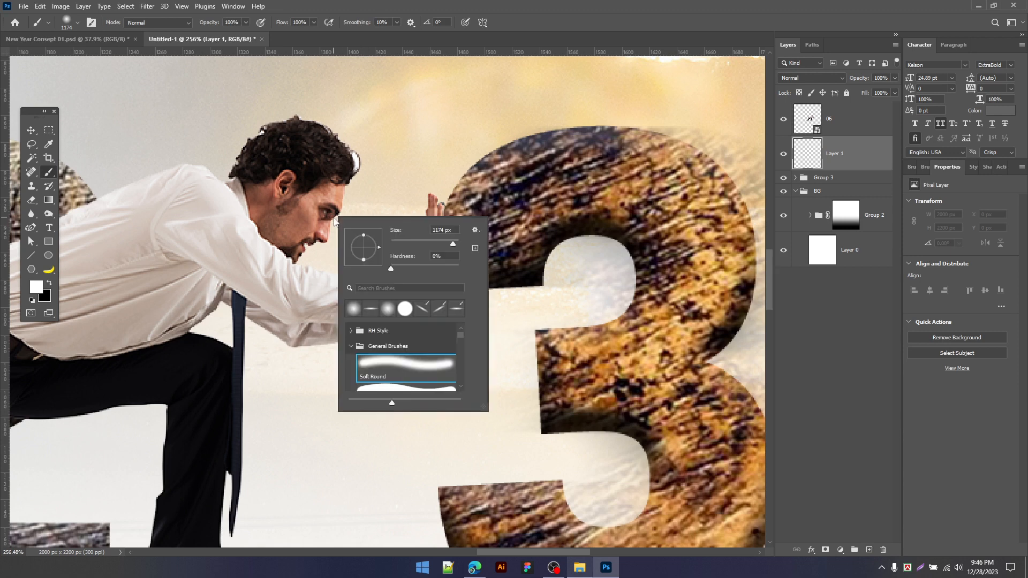
left_click(388, 366)
left_click(537, 274)
mouse_move(538, 274)
left_mouse_down()
mouse_move(437, 262)
mouse_move(469, 261)
left_mouse_up()
key("x")
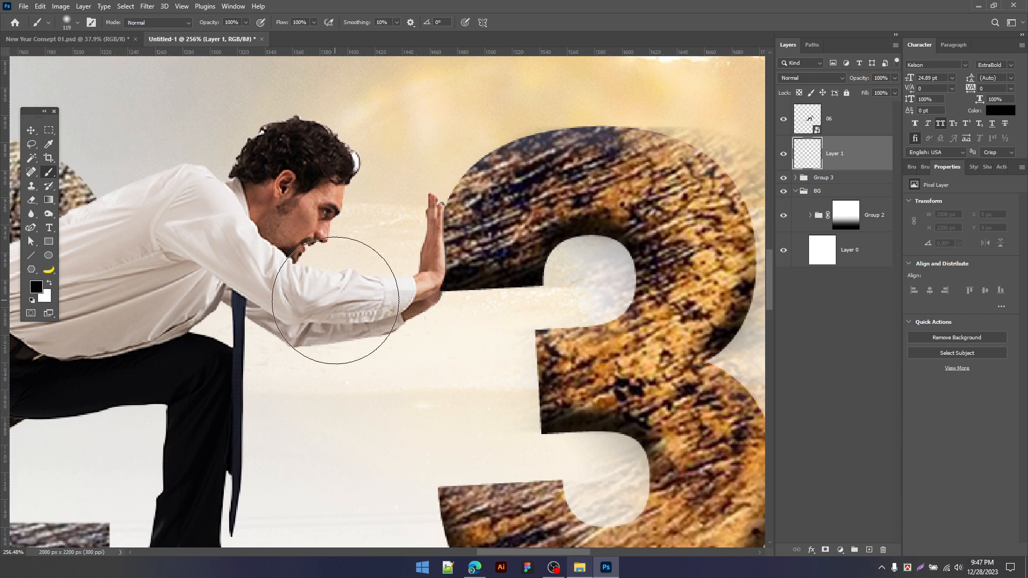
left_click(435, 230)
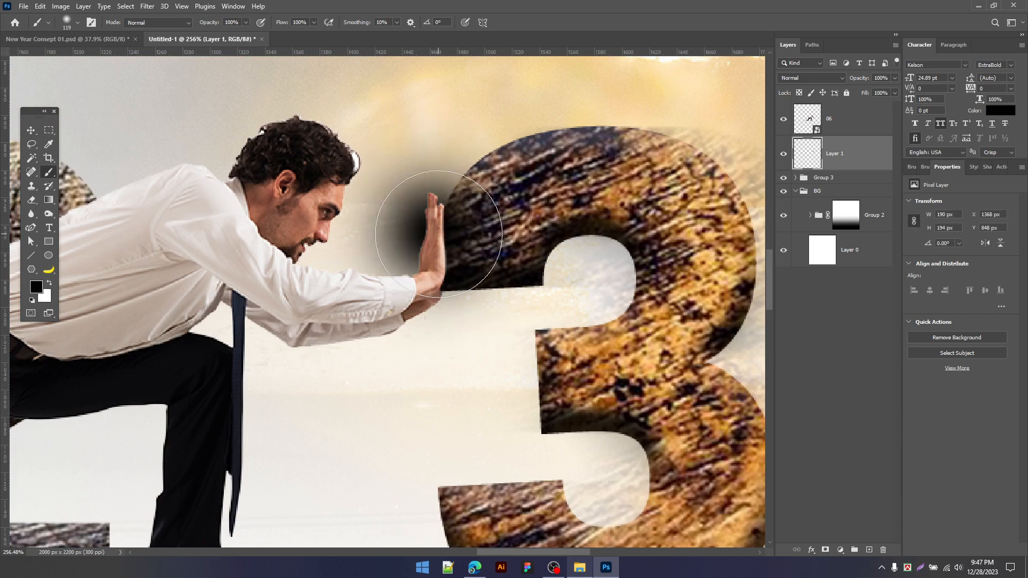
Step: Squeeze the black dab into a narrow vertical shadow of about 32 × 128 px between the hands and the 3
key("v")
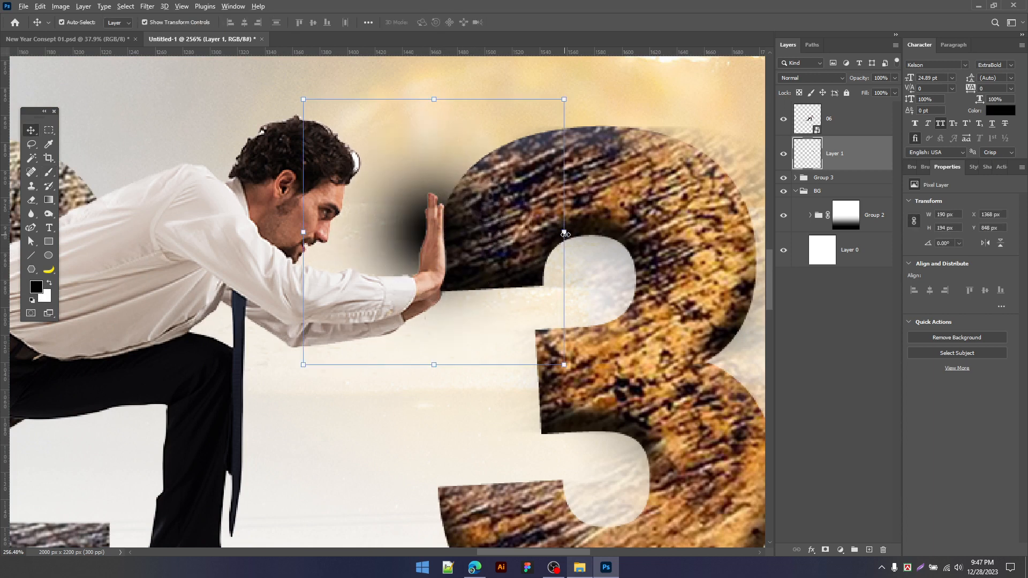
left_click_drag(566, 234, 461, 243)
left_click_drag(446, 114, 447, 161)
scroll(448, 243, "up", 2)
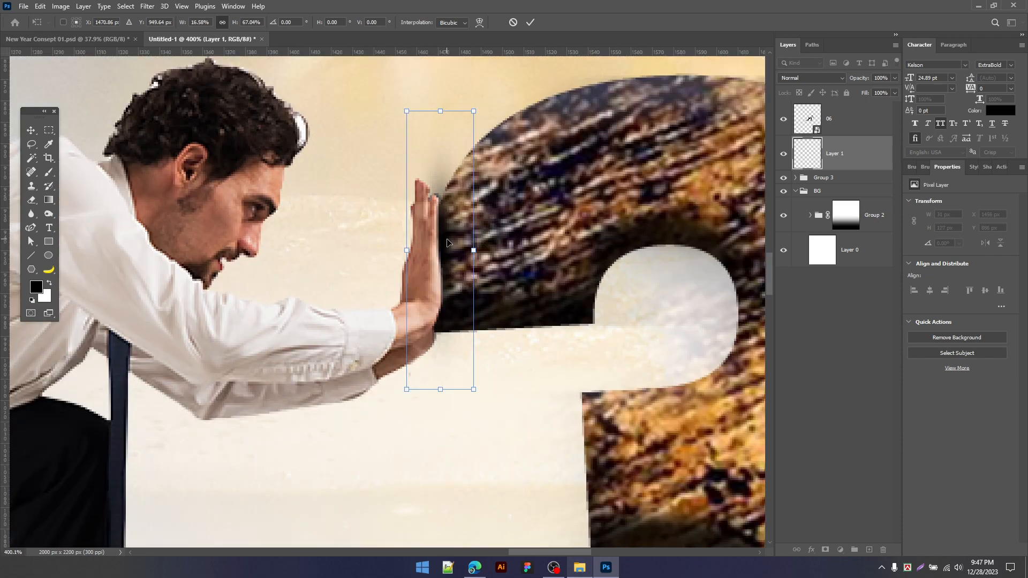
key("Return")
scroll(464, 173, "down", 2)
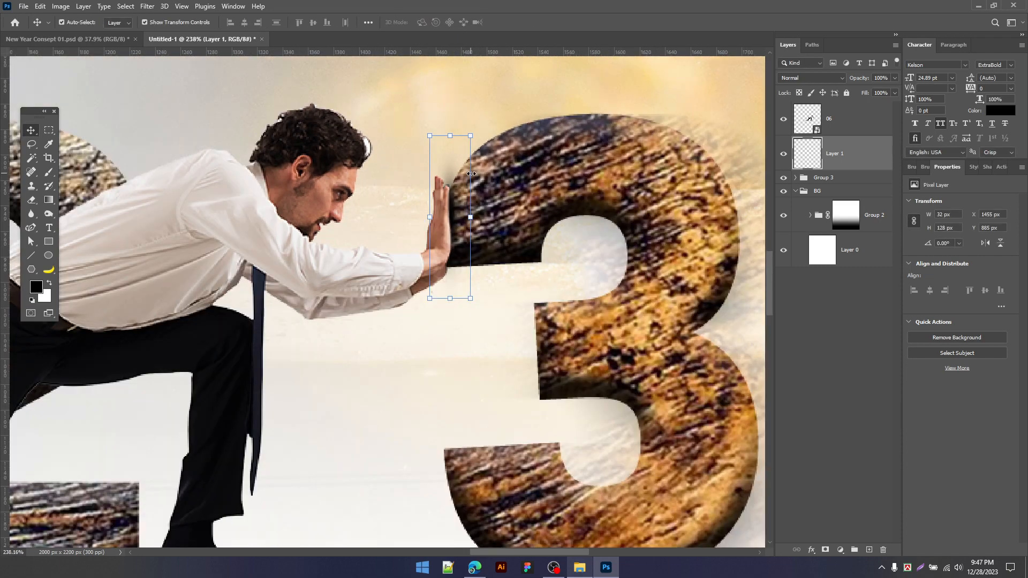
Step: Set the hand shadow layer's blend mode to Multiply
scroll(486, 224, "down", 1)
left_click(812, 78)
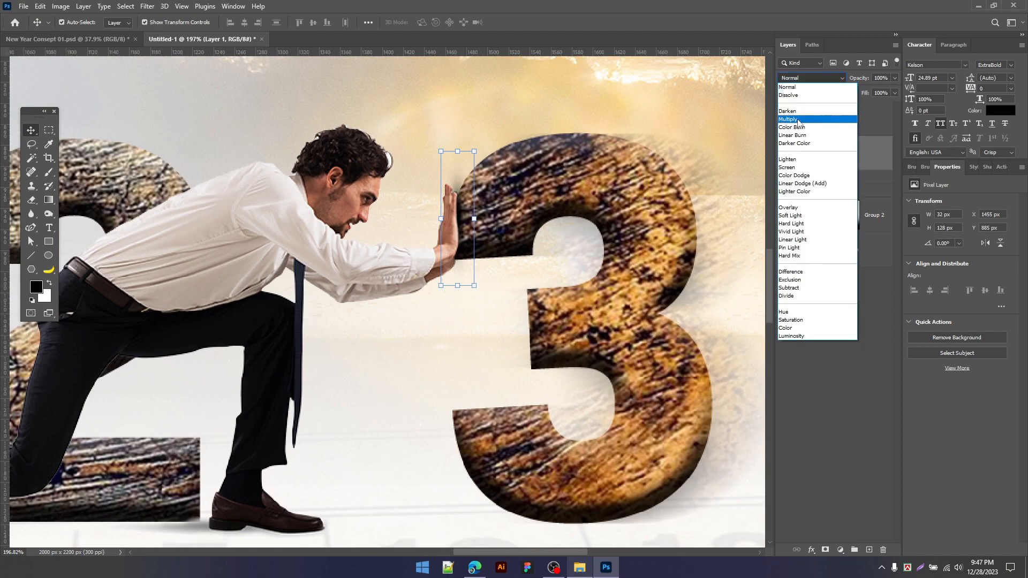
left_click(818, 122)
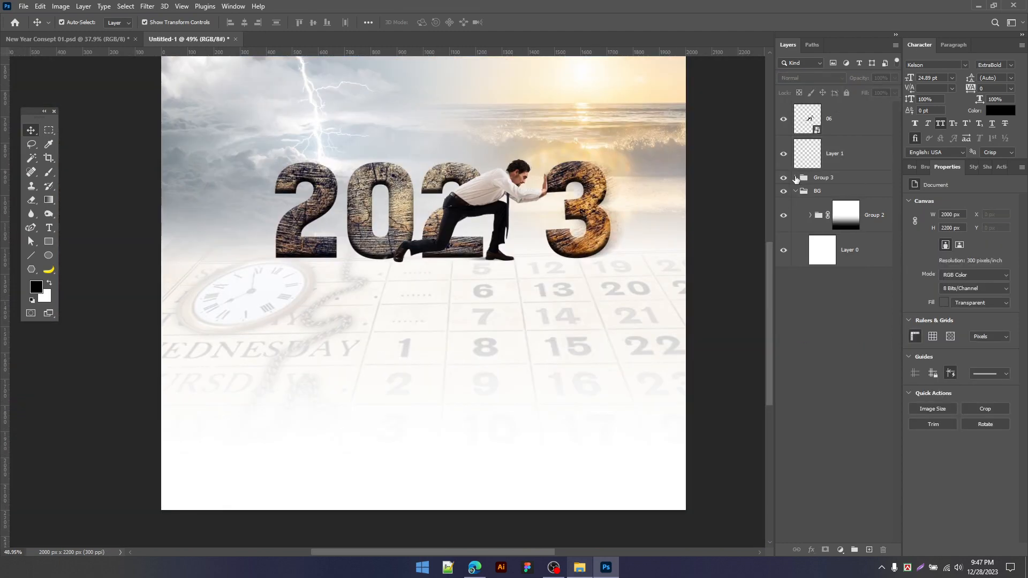
Step: Add an empty layer at the top of the BG group and paint a large soft black dab on it below the lettering
left_click(828, 179)
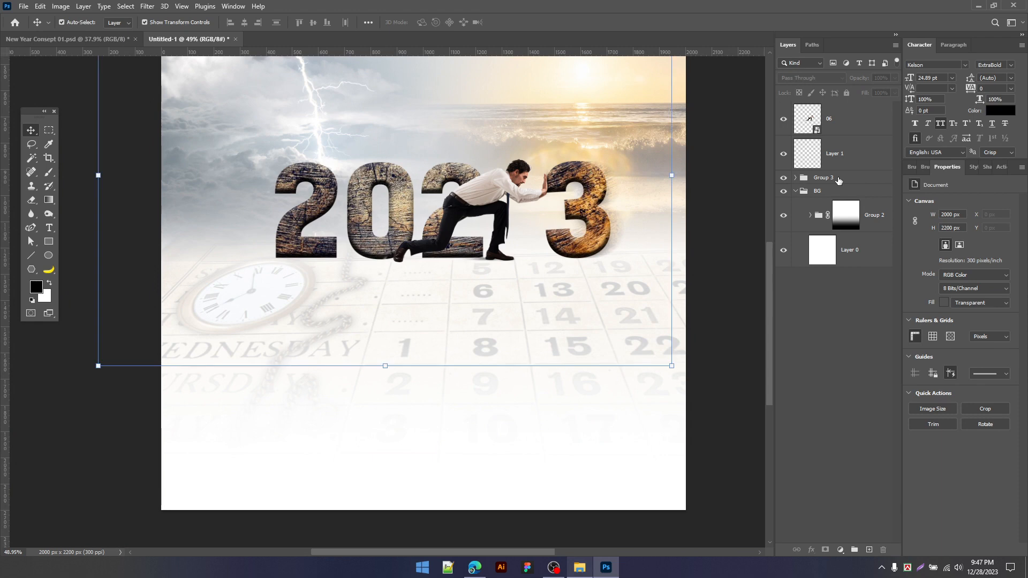
left_click(783, 179)
left_click(783, 178)
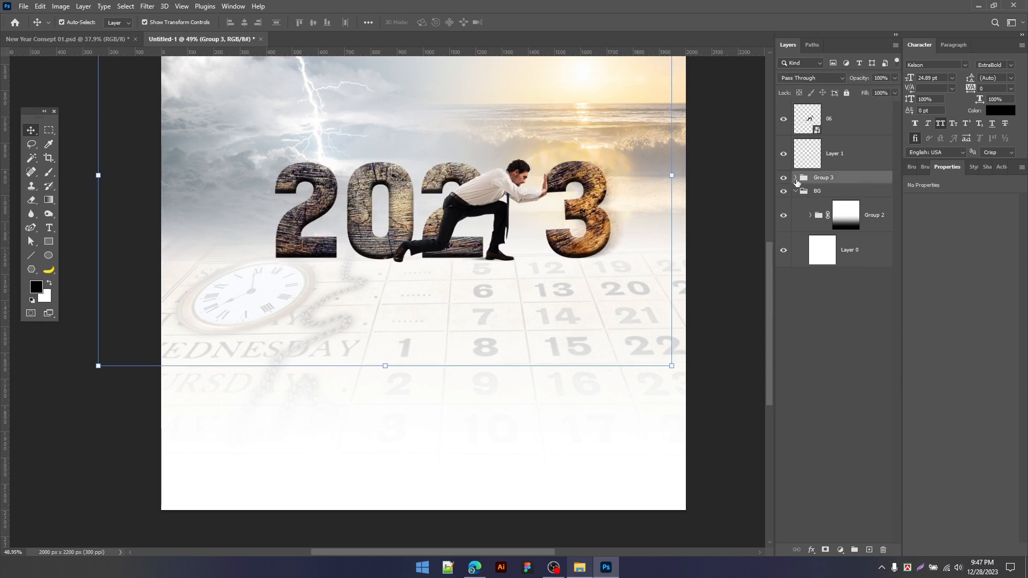
left_click(820, 194)
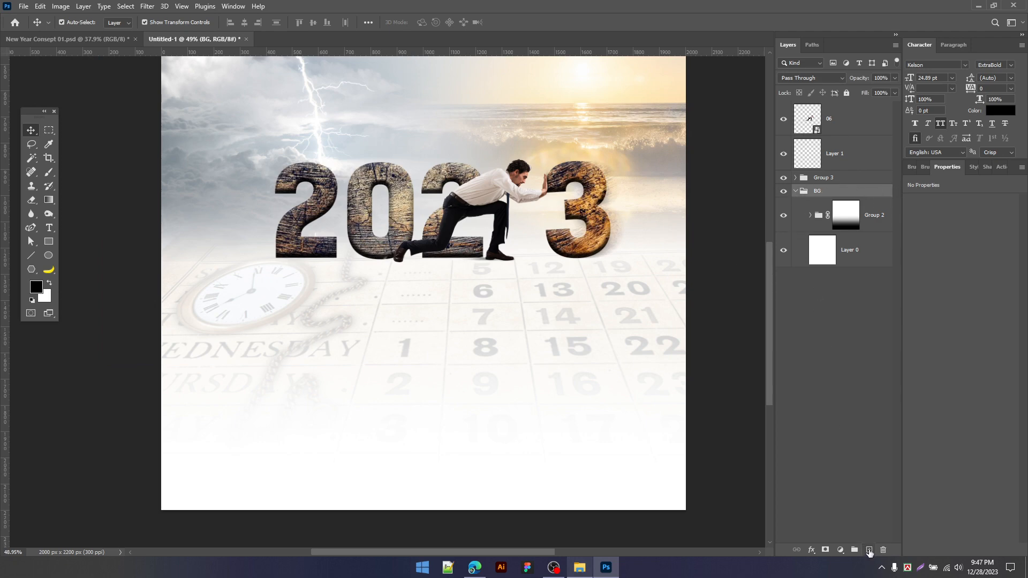
left_click(869, 550)
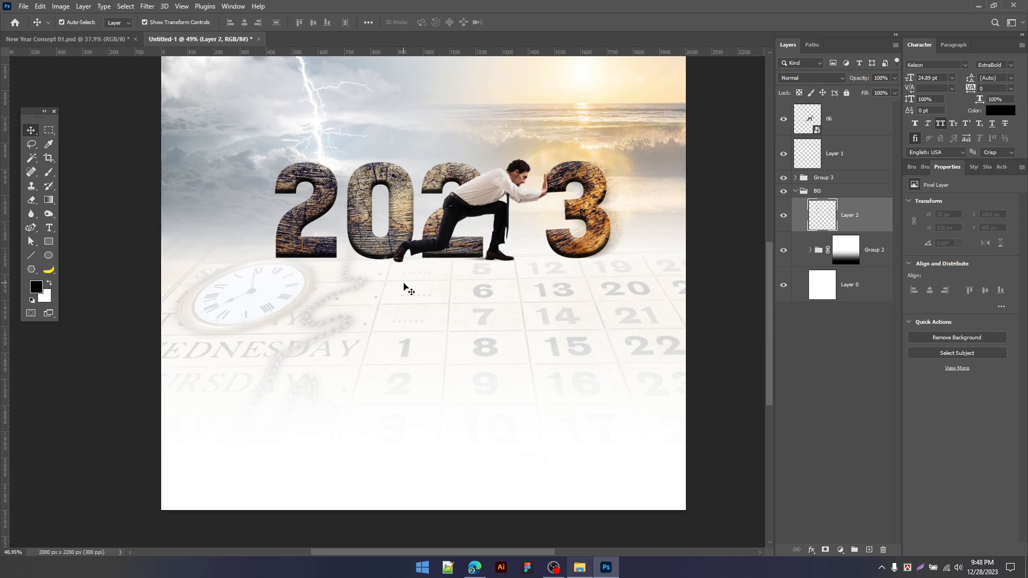
key("b")
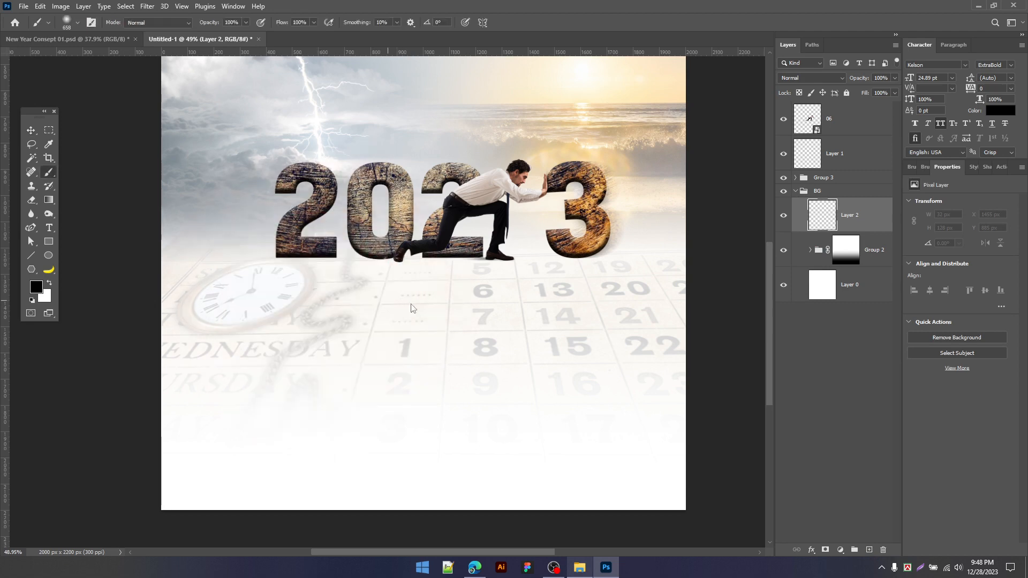
left_click(411, 311)
Step: Flatten the large black dab into a thin horizontal ground shadow and move it beneath the lettering
key("v")
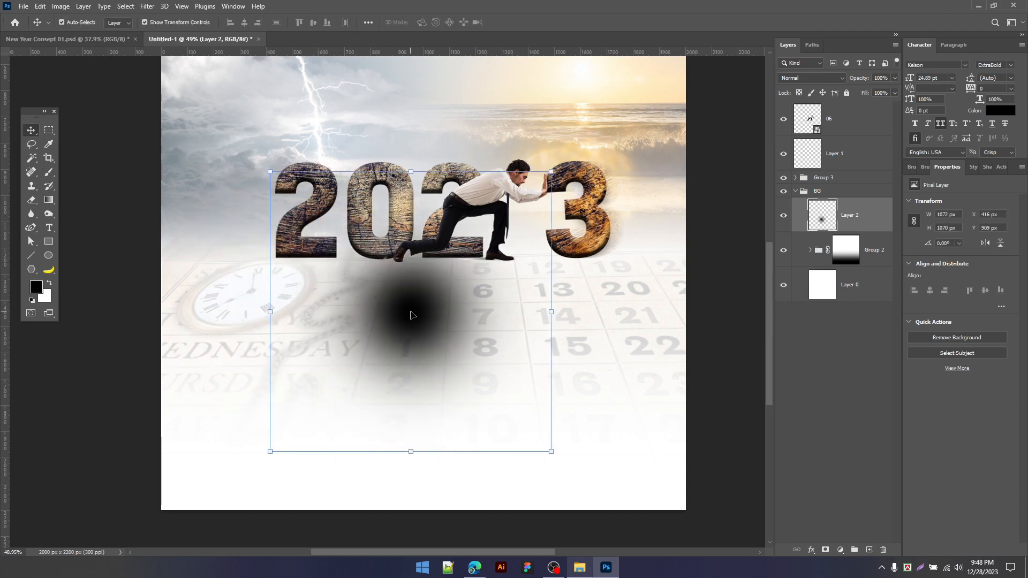
mouse_move(412, 453)
left_mouse_down()
mouse_move(456, 316)
mouse_move(450, 347)
mouse_move(436, 281)
mouse_move(410, 286)
left_mouse_up()
scroll(429, 322, "up", 2)
left_click_drag(567, 277, 481, 280)
key("Return")
key("ctrl+plus")
left_click_drag(418, 289, 278, 283)
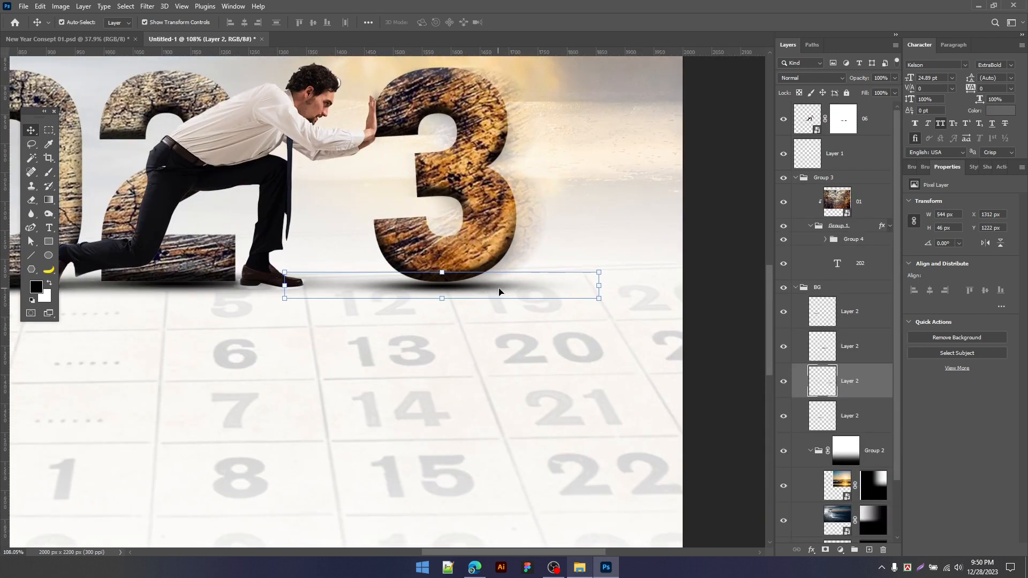
Step: Resize the ground shadow beneath the 3 to about 544 × 49 px
scroll(500, 292, "right", 1)
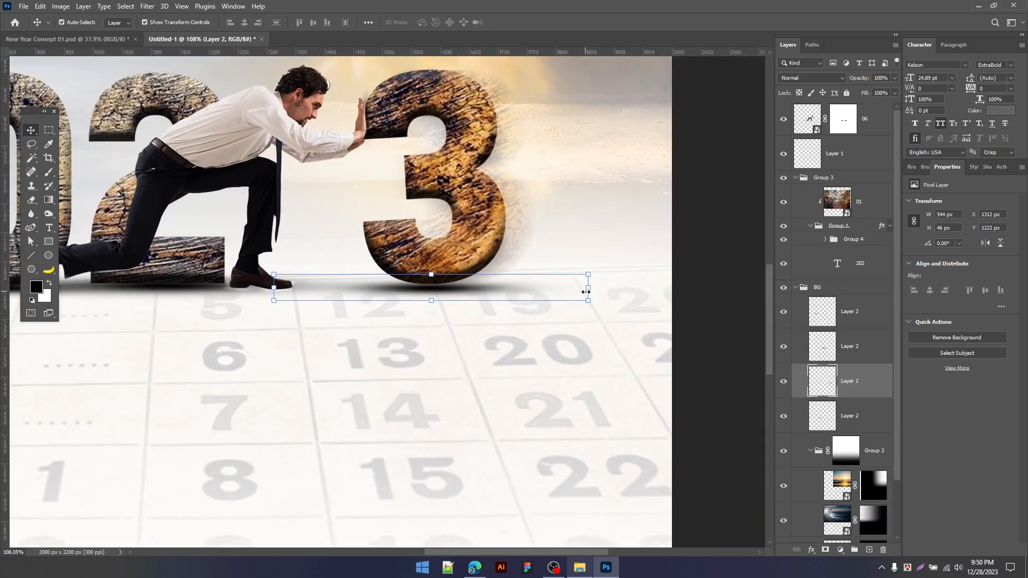
left_click_drag(599, 288, 596, 282)
key("ctrl+0")
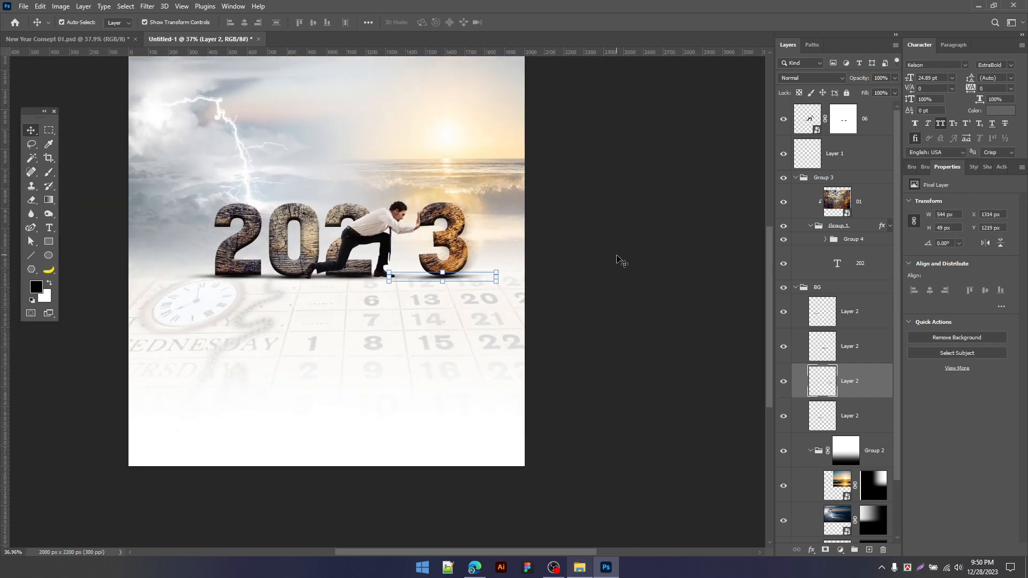
key("Return")
Step: Move the four ground shadow layers to the bottom of the lettering group, group them and name the new group Shadow
scroll(453, 248, "up", 2)
left_click(810, 225)
left_click(848, 277)
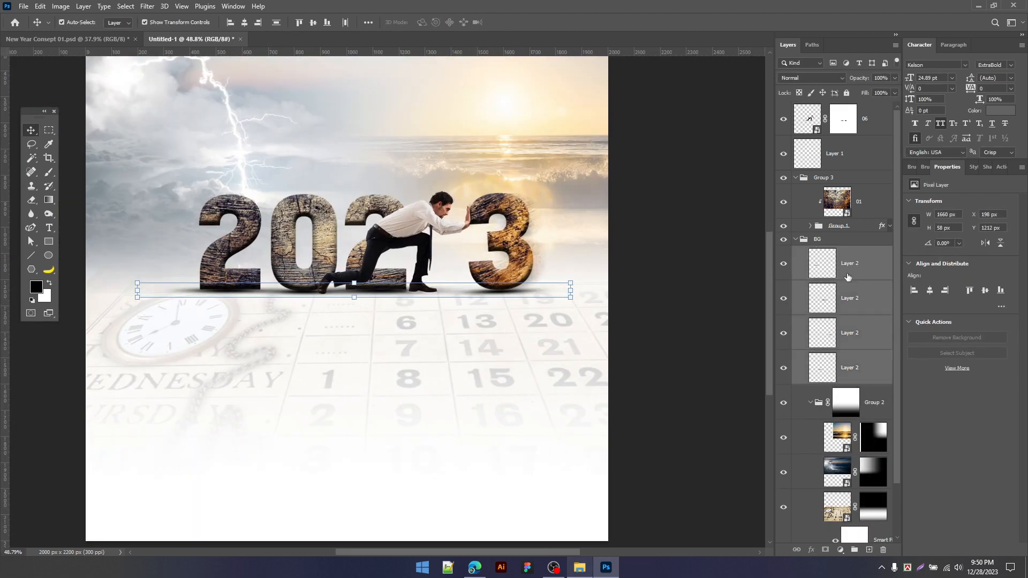
left_click_drag(855, 263, 839, 236)
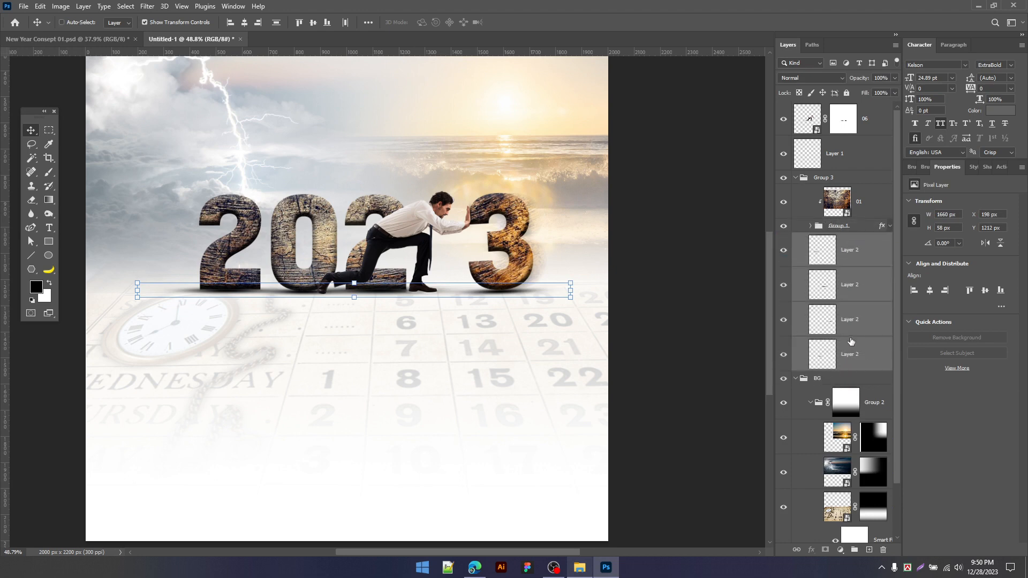
key("ctrl+g")
double_click(840, 238)
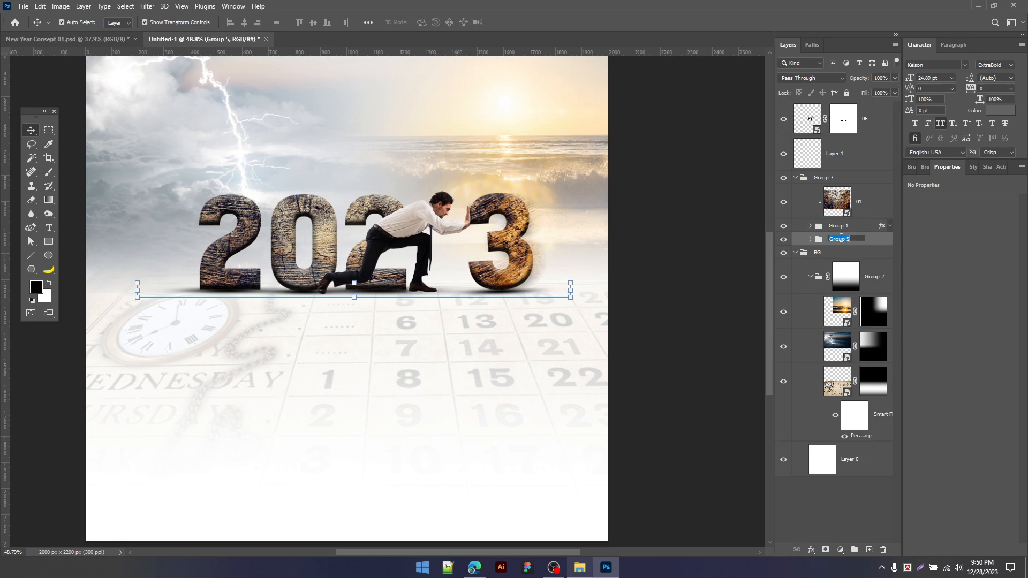
type("Shadow")
key("Return")
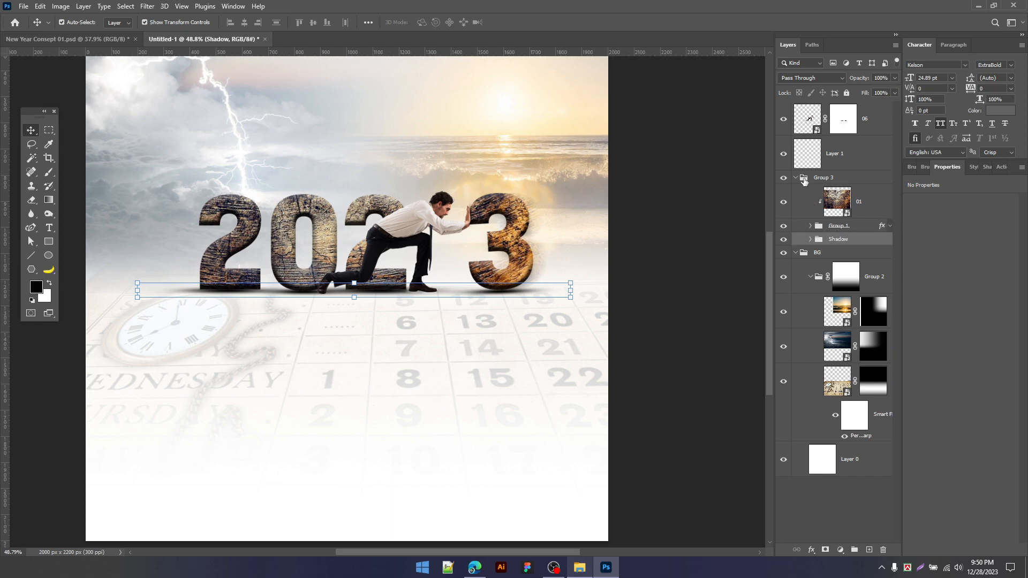
Step: Rename the lettering group as Text, check it by toggling its visibility, and collapse it
left_click(824, 179)
double_click(825, 178)
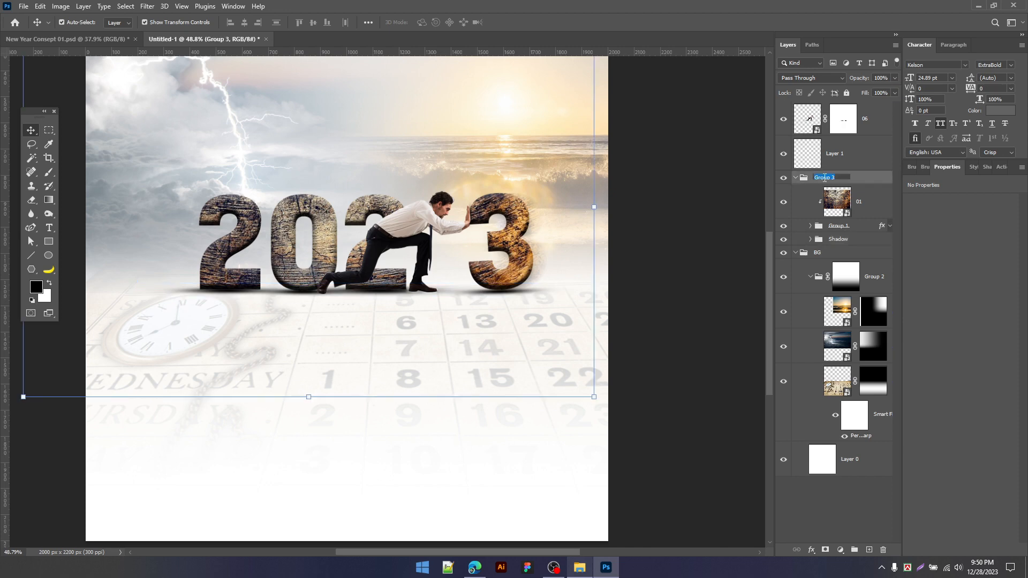
type("Text")
key("Return")
left_click(863, 203)
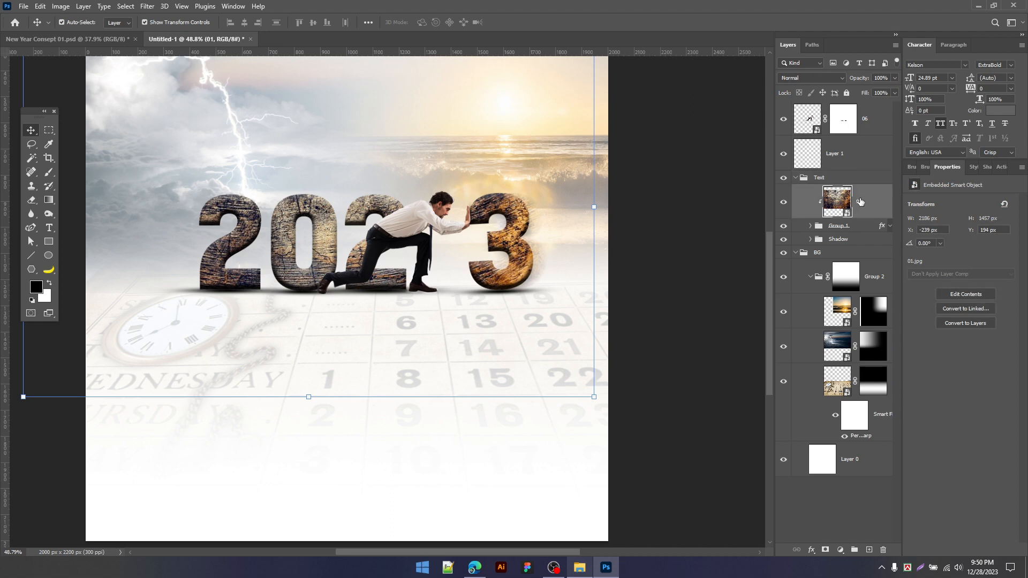
left_click(825, 177)
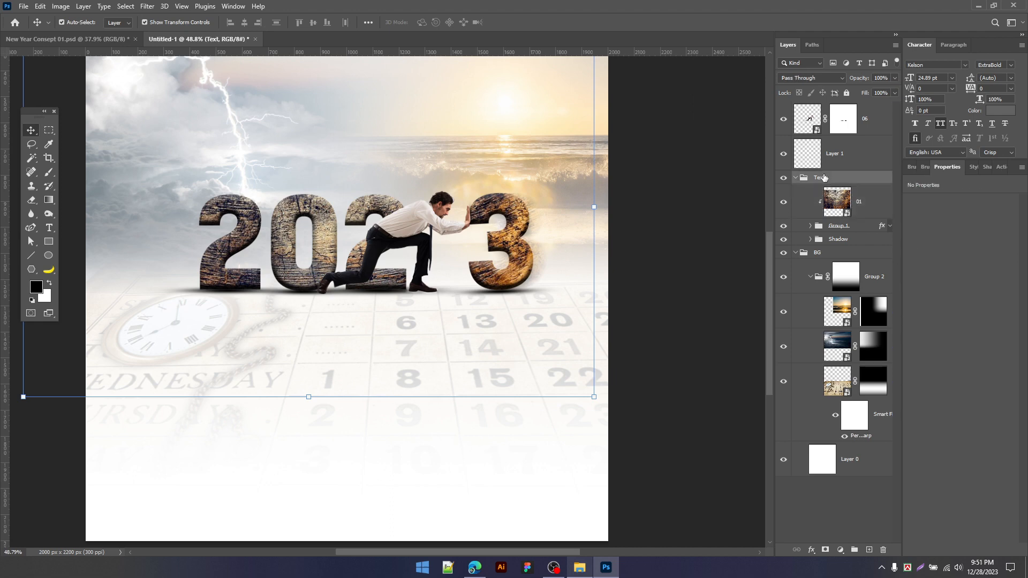
left_click(783, 179)
left_click(784, 179)
left_click(796, 177)
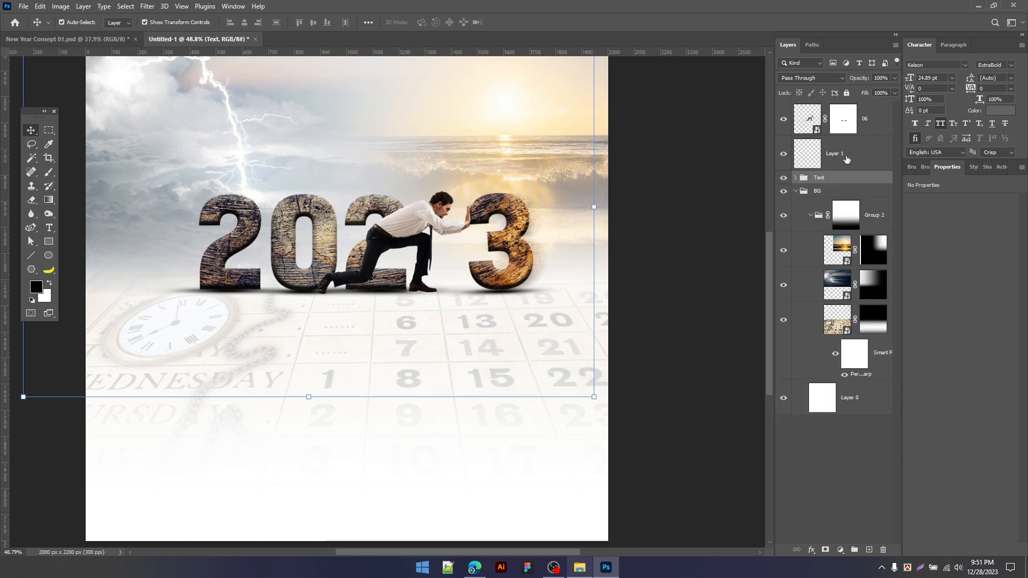
Step: Move the man's layer and the hand shadow layer into the top of the Text group
left_click(846, 155)
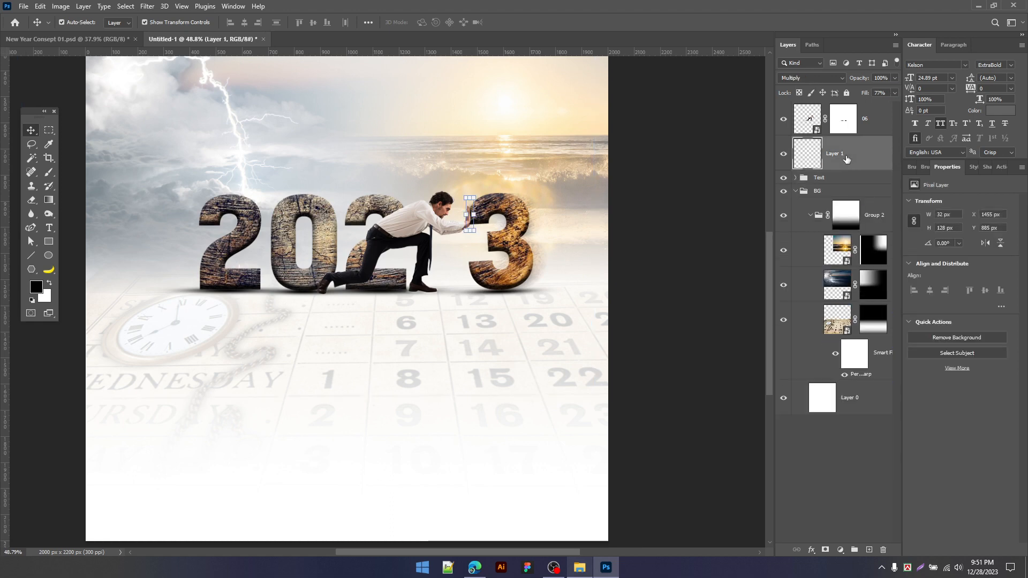
left_click(869, 128, "shift")
left_click(796, 177)
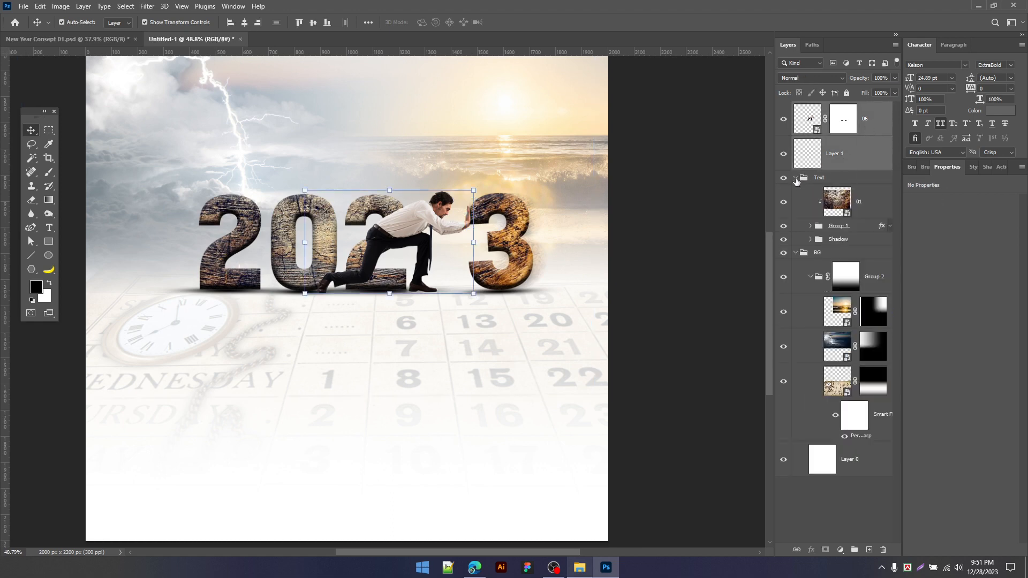
left_click_drag(857, 155, 848, 185)
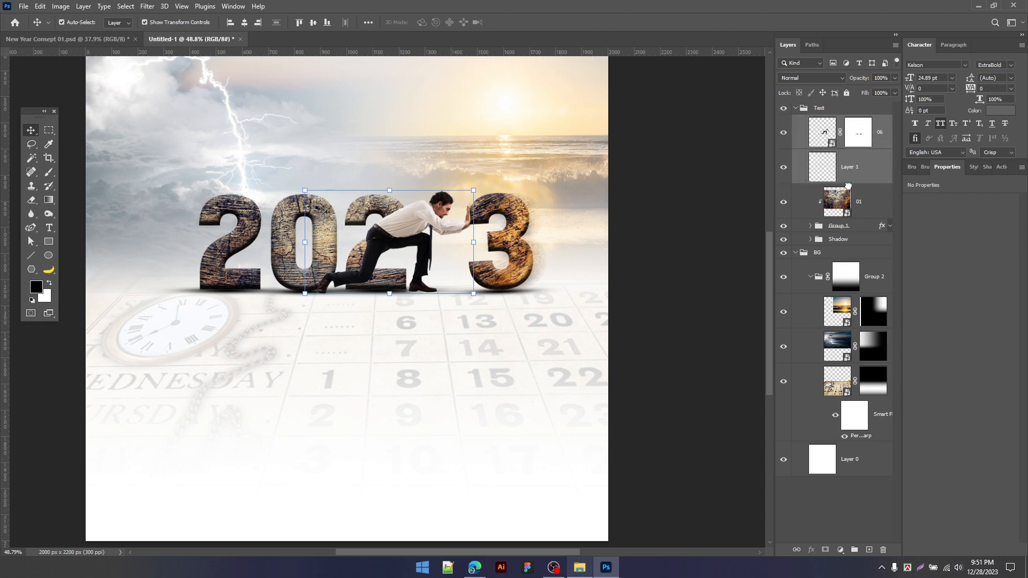
left_click(796, 110)
left_click(796, 108)
left_click(796, 108)
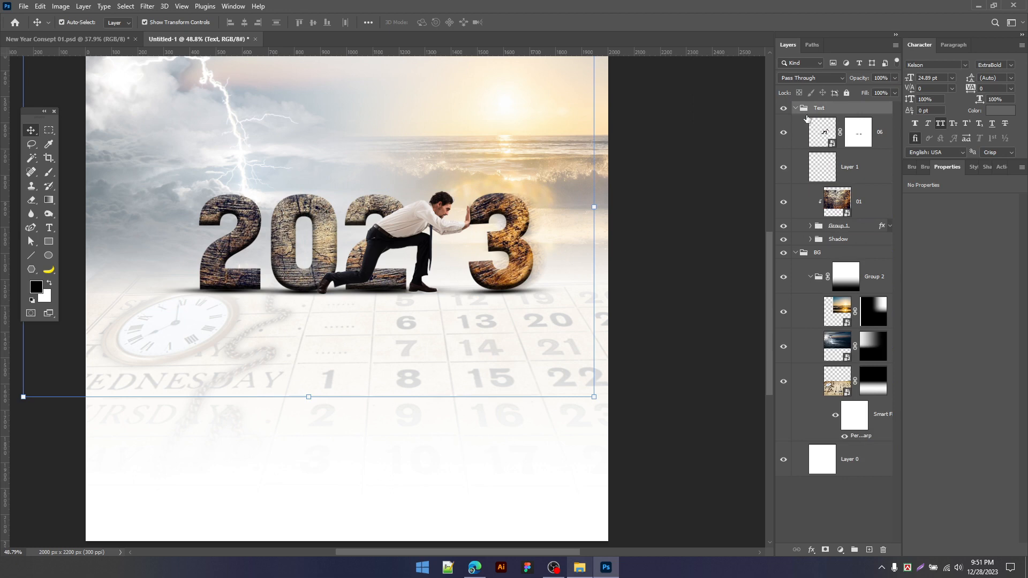
Step: Apply Hue/Saturation to the man's layer with hue +8, saturation +33 and lightness +3
left_click(829, 130)
scroll(445, 214, "up", 3)
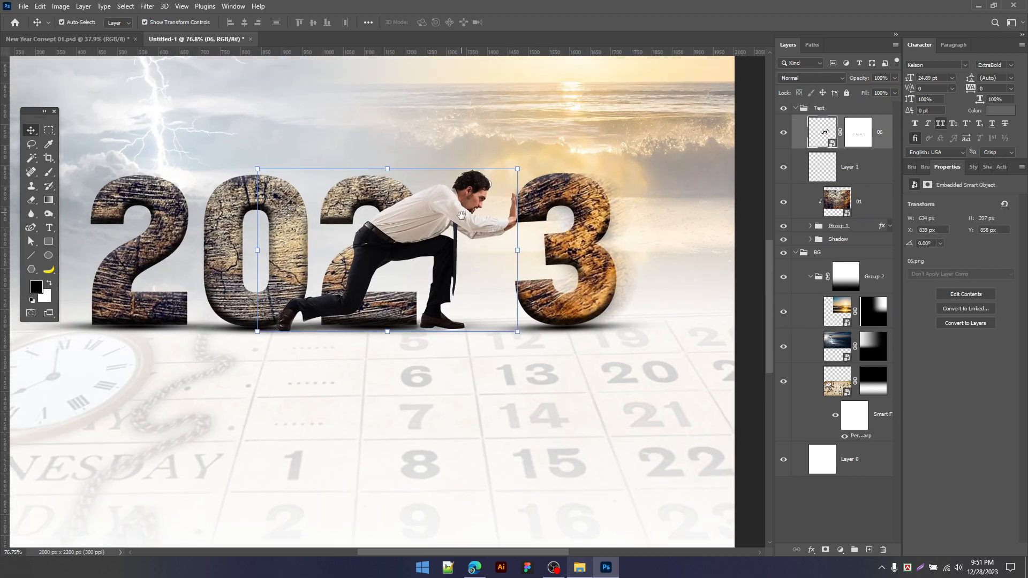
left_click_drag(461, 215, 461, 228)
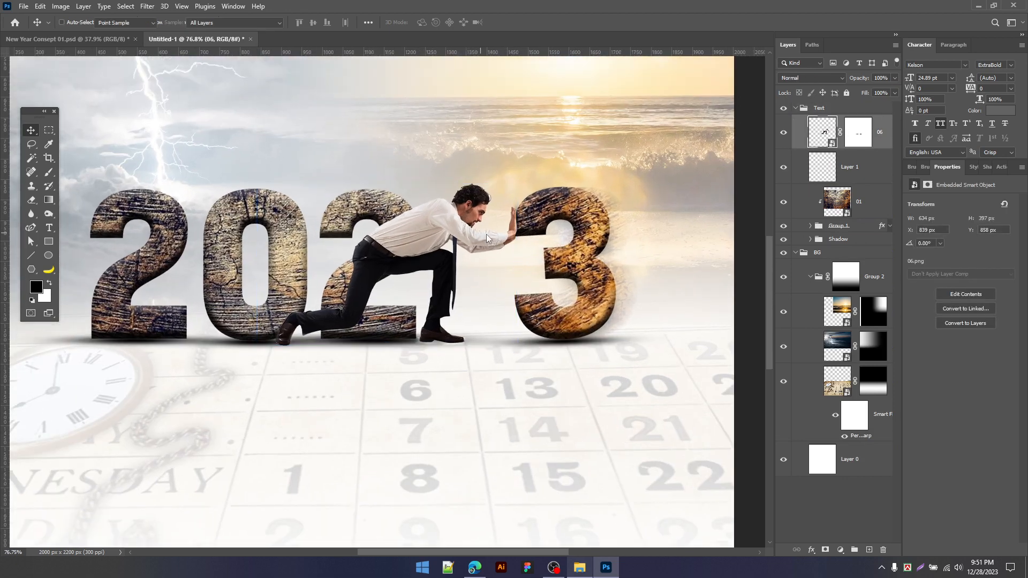
key("ctrl+u")
left_click_drag(456, 107, 534, 294)
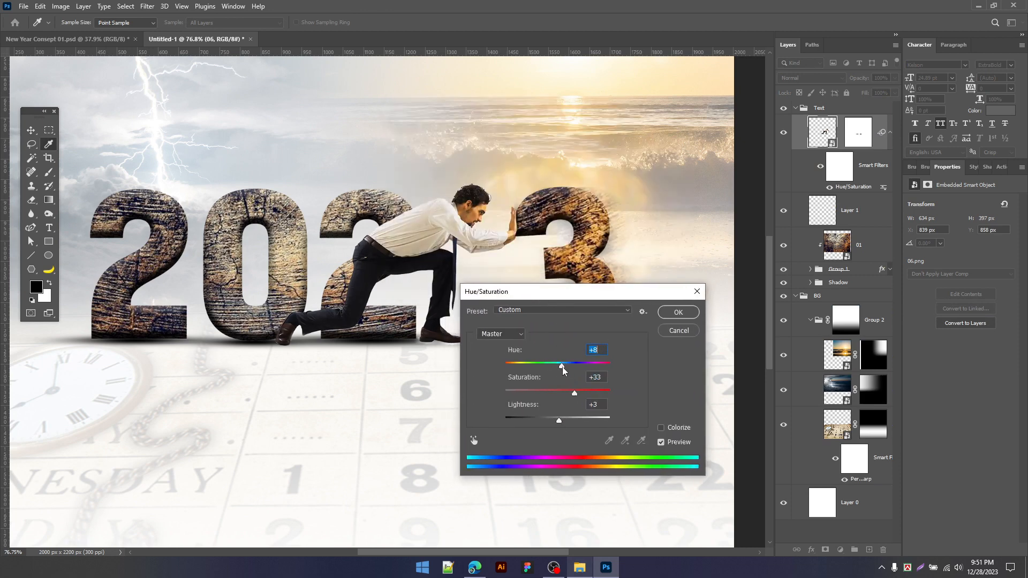
left_click(678, 312)
scroll(717, 253, "down", 3)
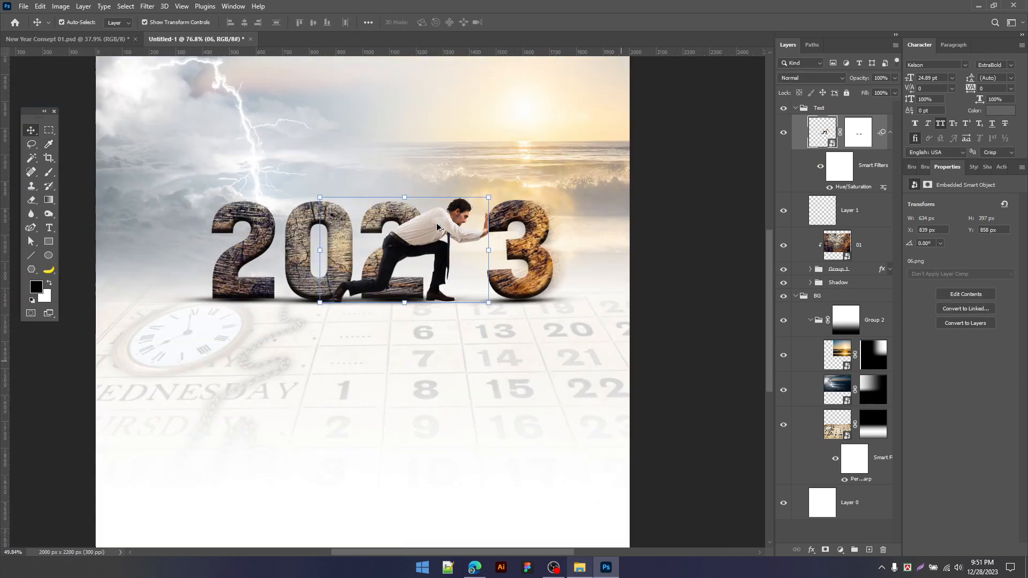
Step: Collapse all layer groups and select the Text group
left_click(712, 251)
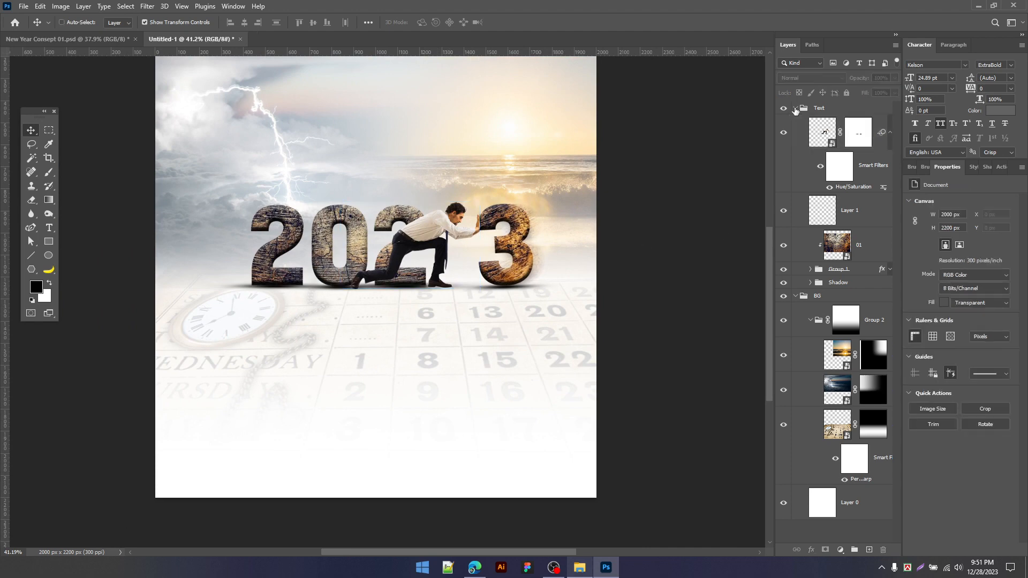
left_click(796, 109, "ctrl")
left_click(819, 110)
scroll(603, 227, "down", 3)
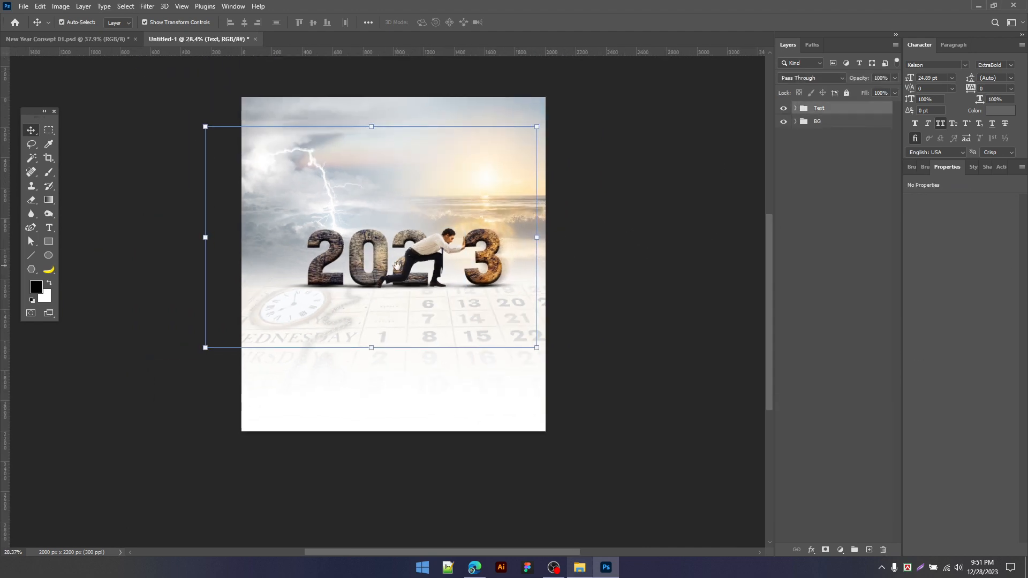
Step: Shift the Text group slightly left so the 2023 lettering and pushing man sit closer to the poster's centre
scroll(396, 266, "up", 4)
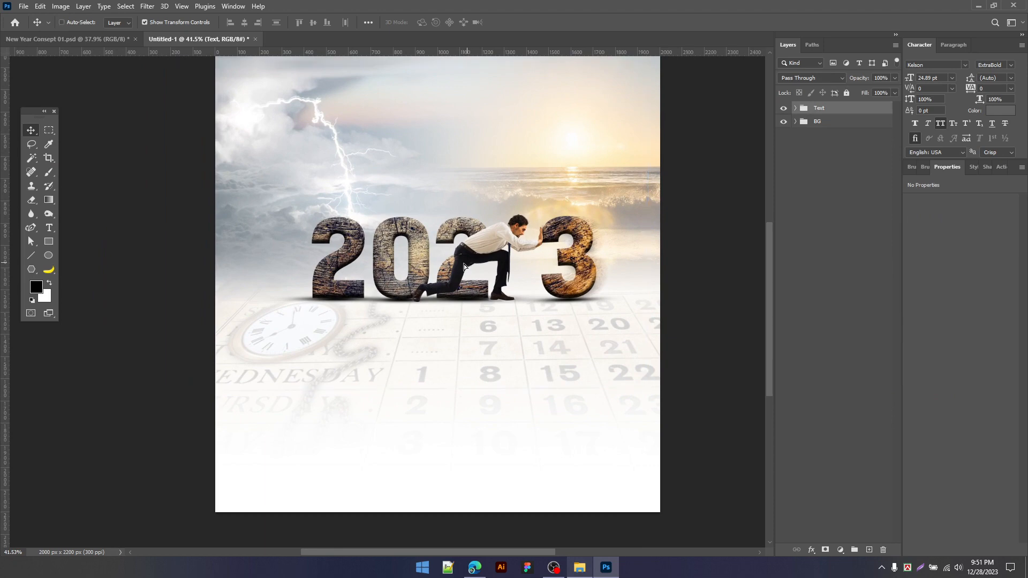
left_click_drag(464, 265, 454, 265)
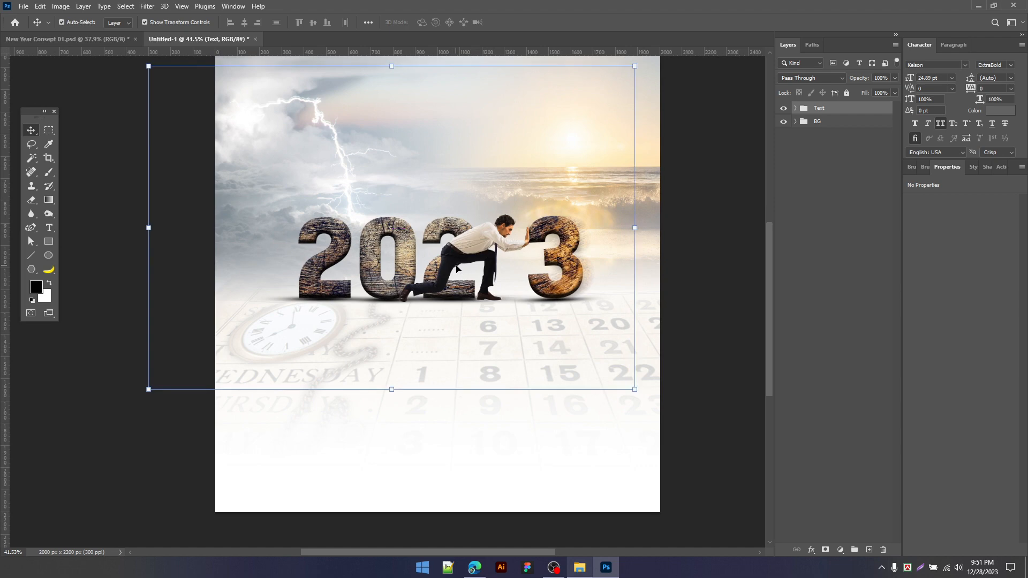
scroll(592, 305, "down", 4)
left_click(673, 298)
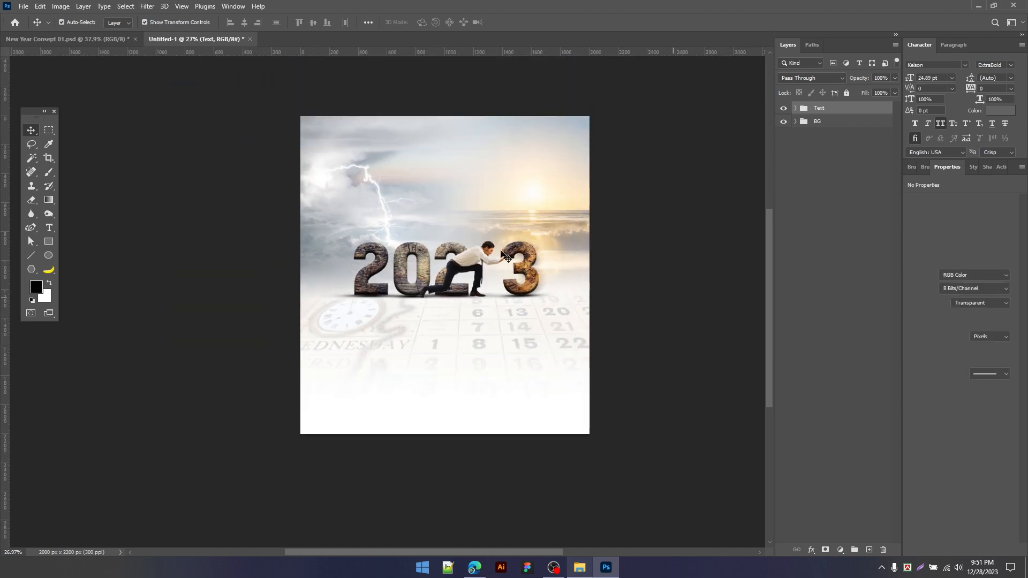
scroll(490, 255, "up", 3)
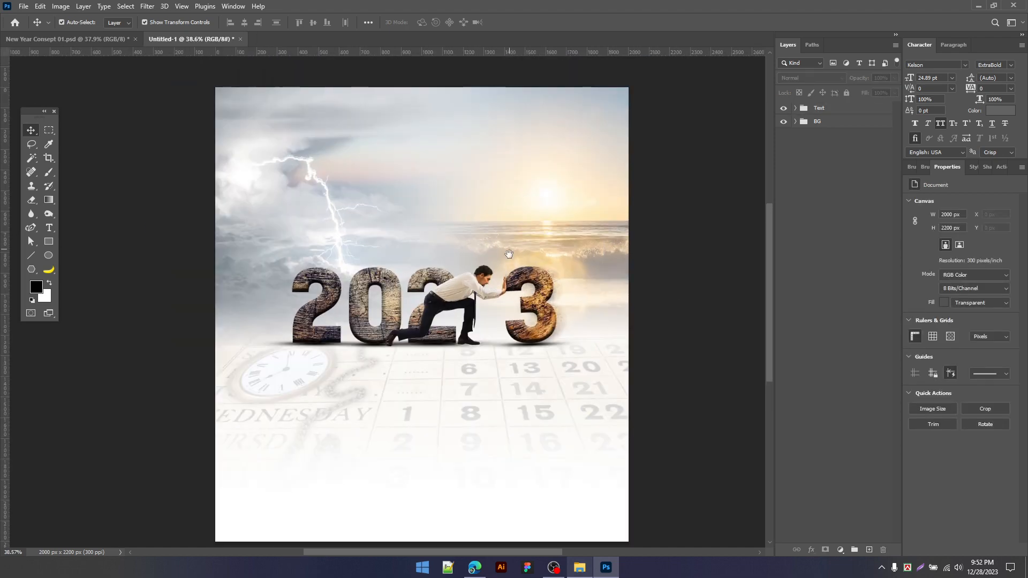
Step: Copy the caption group from New Year Consept 01.psd into the new poster below the lettering and rename it Caption
left_click(79, 37)
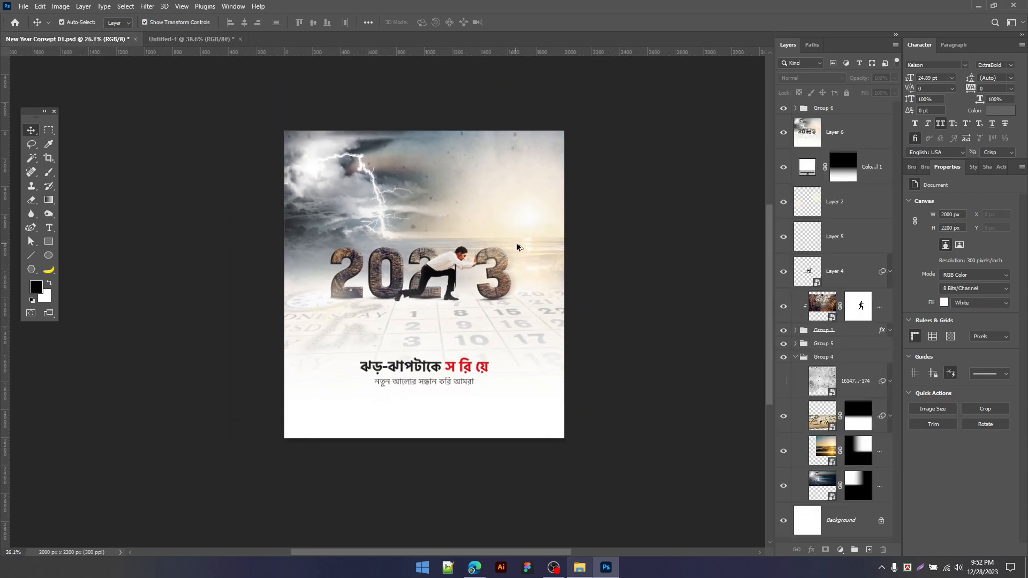
scroll(516, 244, "down", 3)
scroll(513, 341, "up", 2)
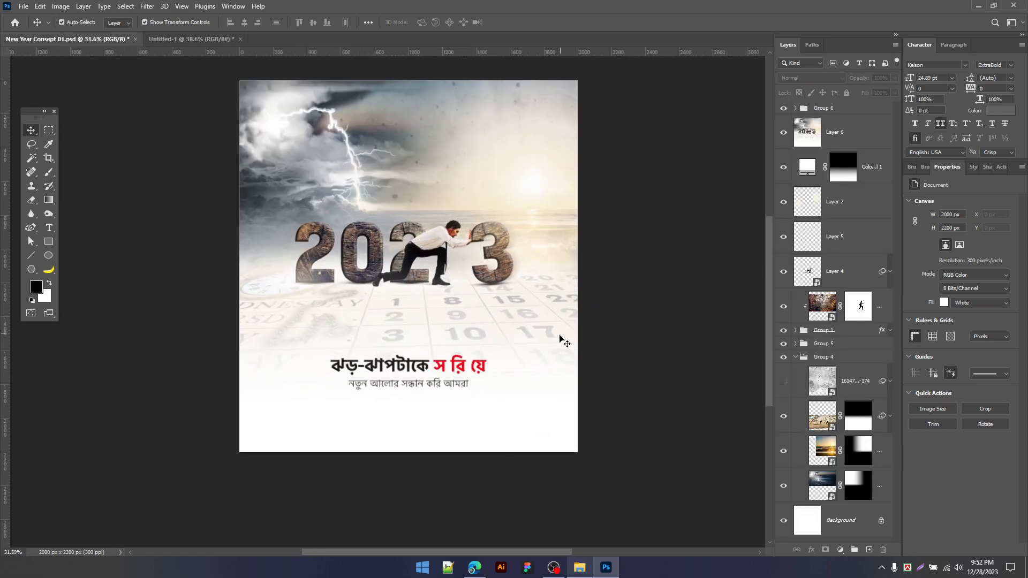
left_click_drag(814, 111, 415, 420)
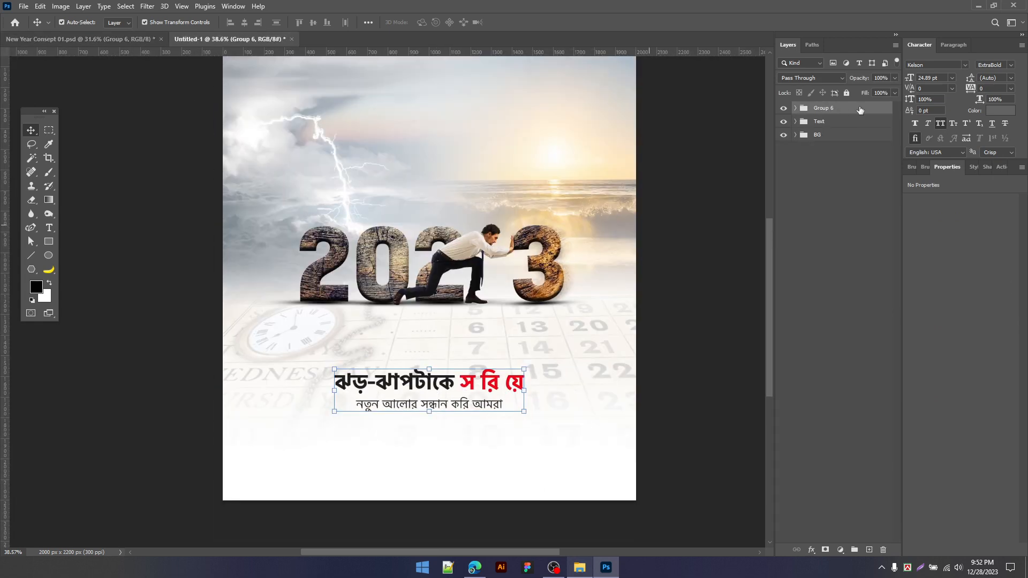
double_click(821, 107)
type("Caption")
key("Return")
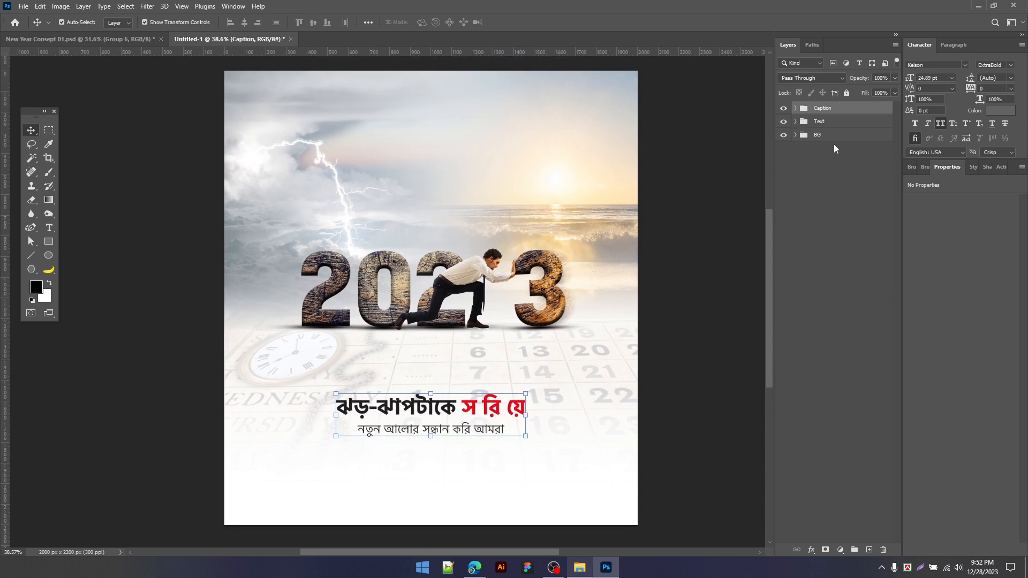
Step: Add a new layer directly above the Text group and set its blend mode to Overlay
left_click(815, 122)
left_click(869, 550)
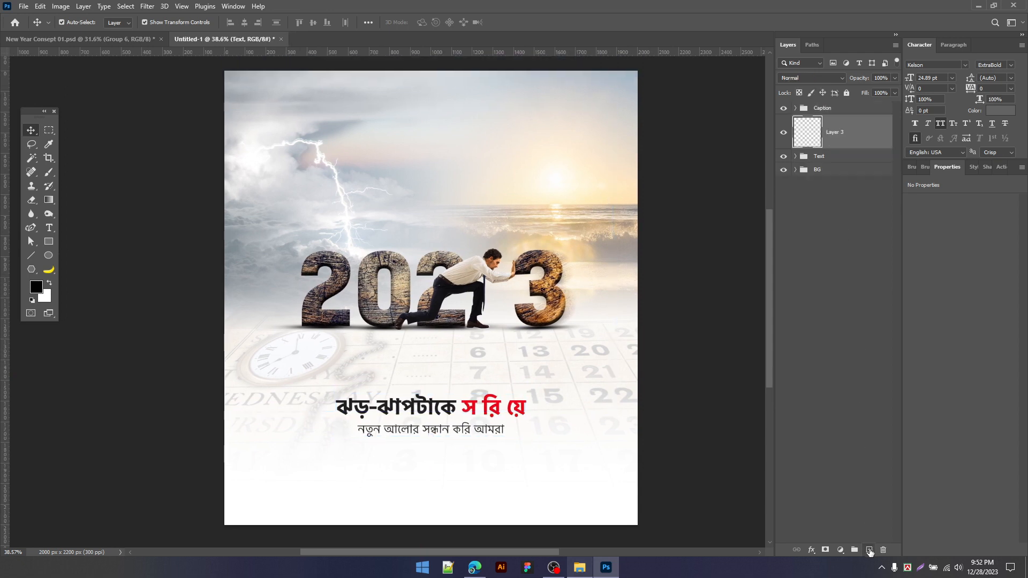
left_click(811, 78)
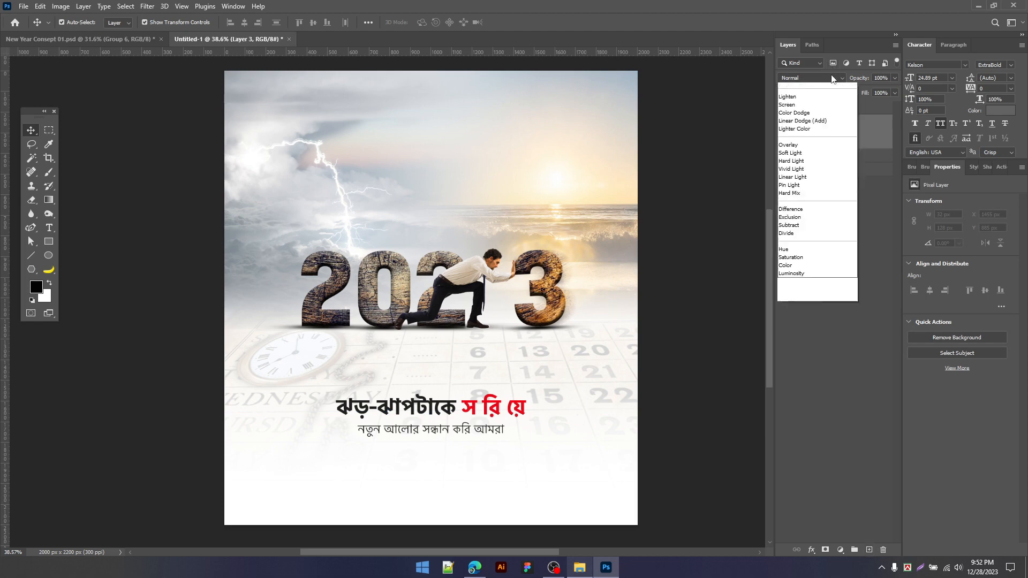
left_click(798, 209)
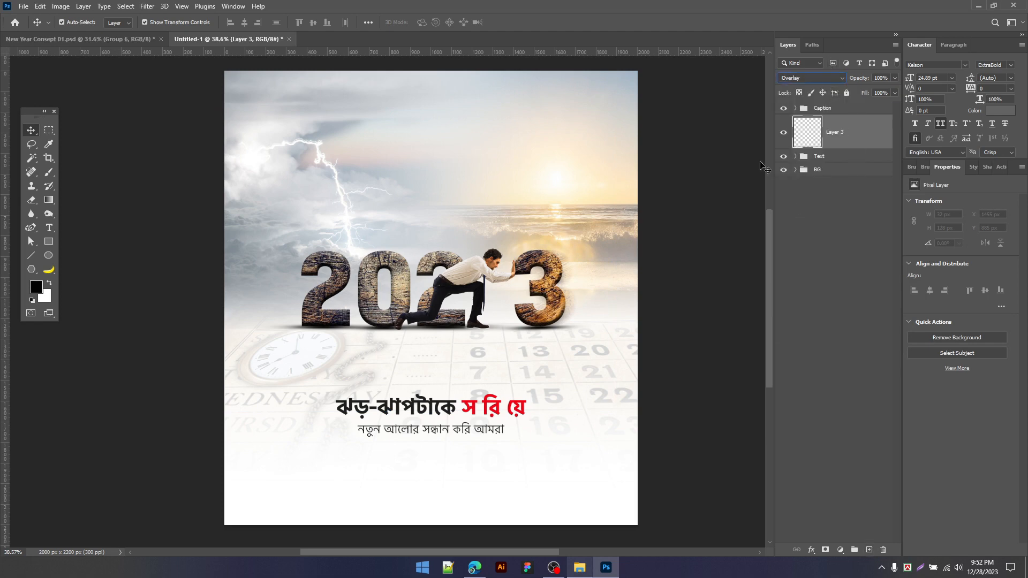
Step: Paint a warm glow over the sunset side of the Overlay layer with a 1115 px soft brush in sampled brown
left_click(652, 221)
key("b")
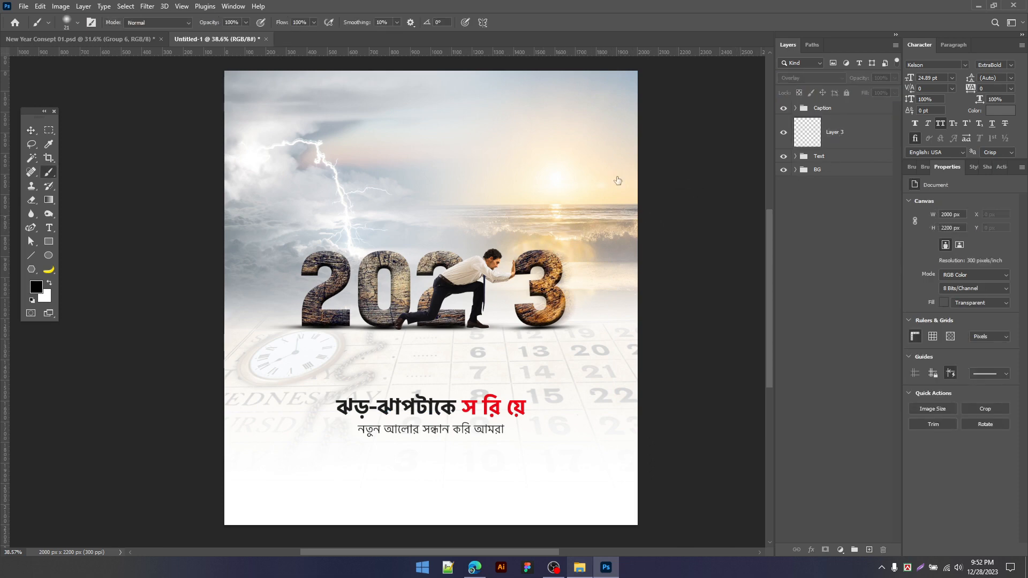
left_click(846, 132)
mouse_move(416, 204)
left_mouse_down()
mouse_move(469, 221)
mouse_move(525, 217)
left_mouse_up()
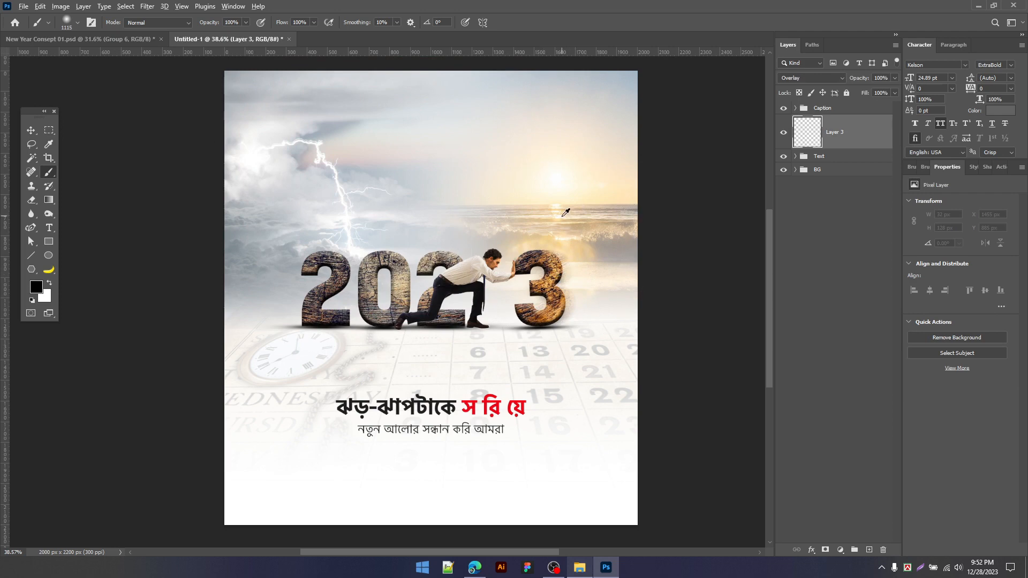
left_click(566, 241, "alt")
left_click(566, 188, "alt")
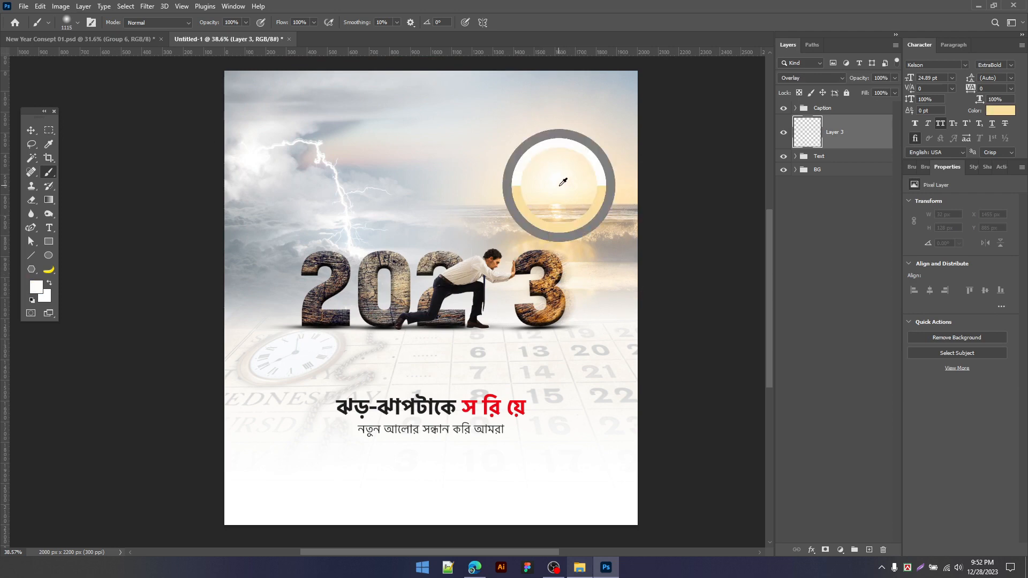
mouse_move(585, 195)
left_mouse_down()
mouse_move(625, 202)
mouse_move(579, 271)
left_mouse_up()
left_click(559, 265, "alt")
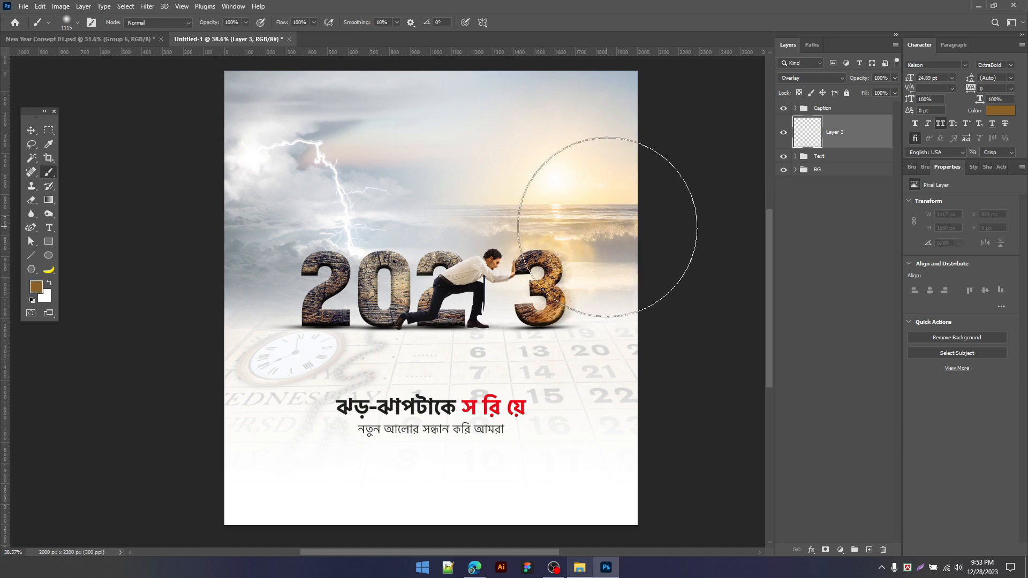
mouse_move(608, 202)
left_mouse_down()
mouse_move(629, 212)
mouse_move(605, 201)
mouse_move(591, 216)
mouse_move(640, 178)
left_mouse_up()
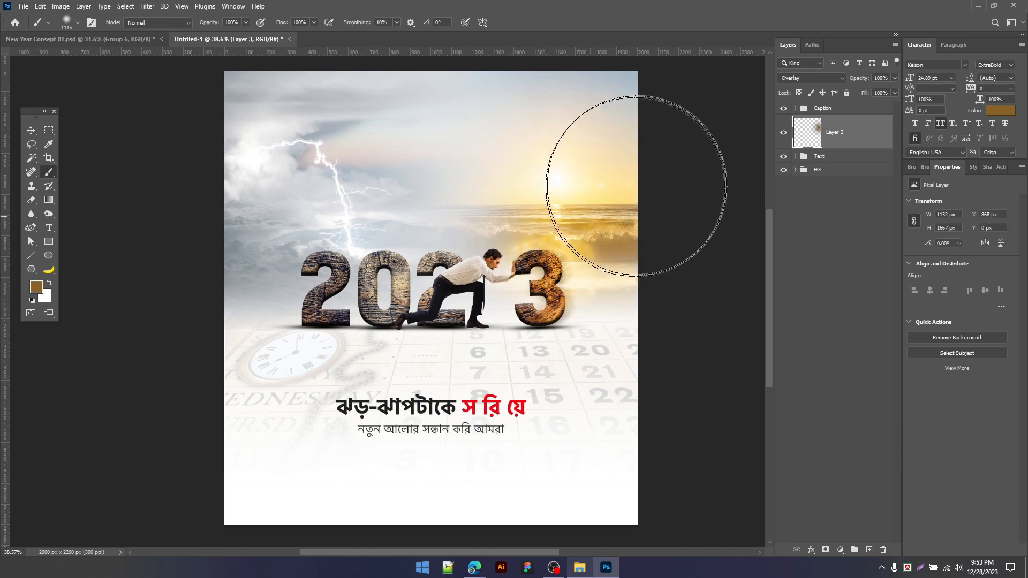
scroll(622, 197, "down", 2)
key("v")
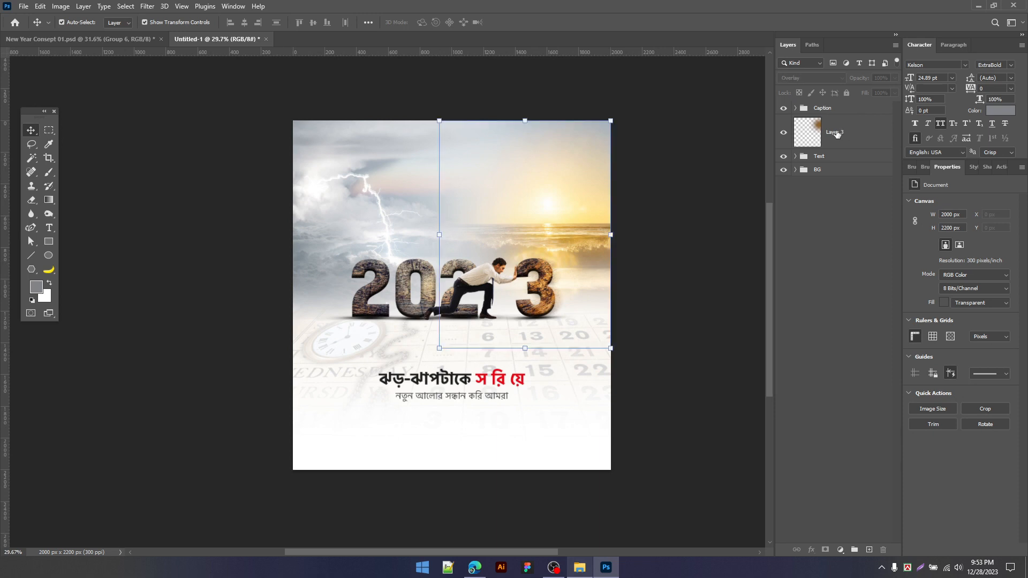
Step: Add another new layer above the sunset glow layer and set its blend mode to Linear Dodge (Add)
left_click(868, 550)
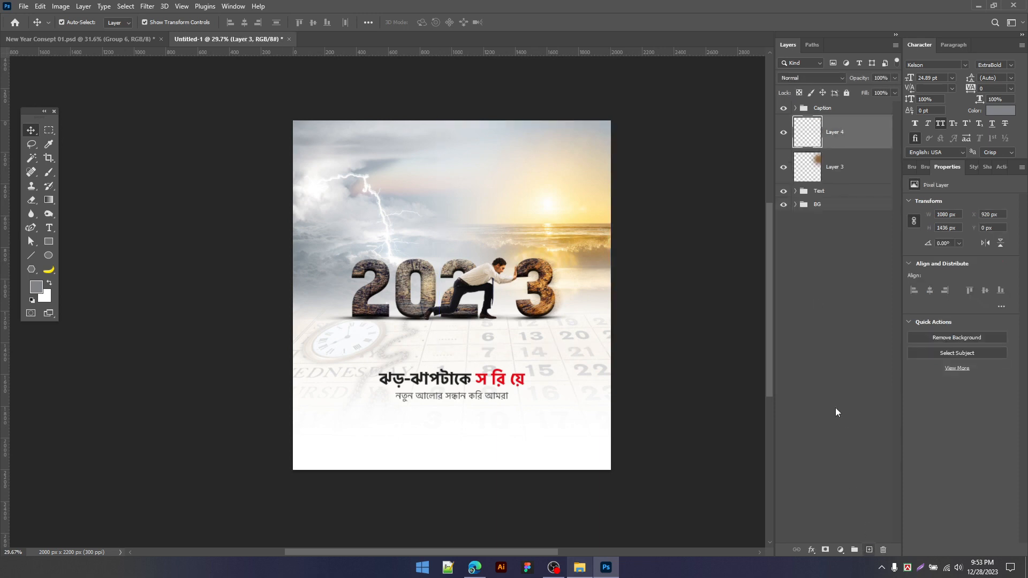
left_click(812, 77)
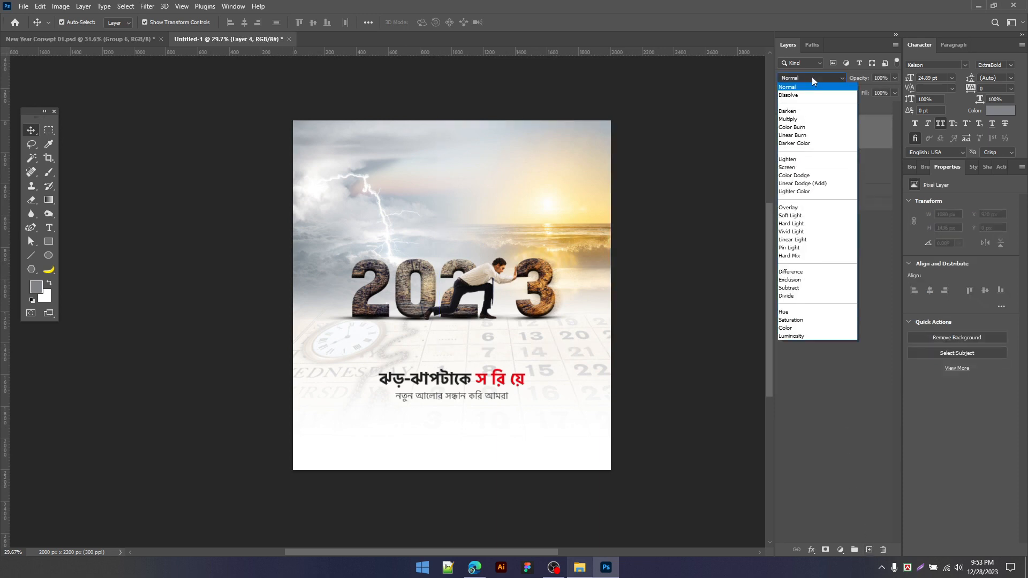
left_click(823, 183)
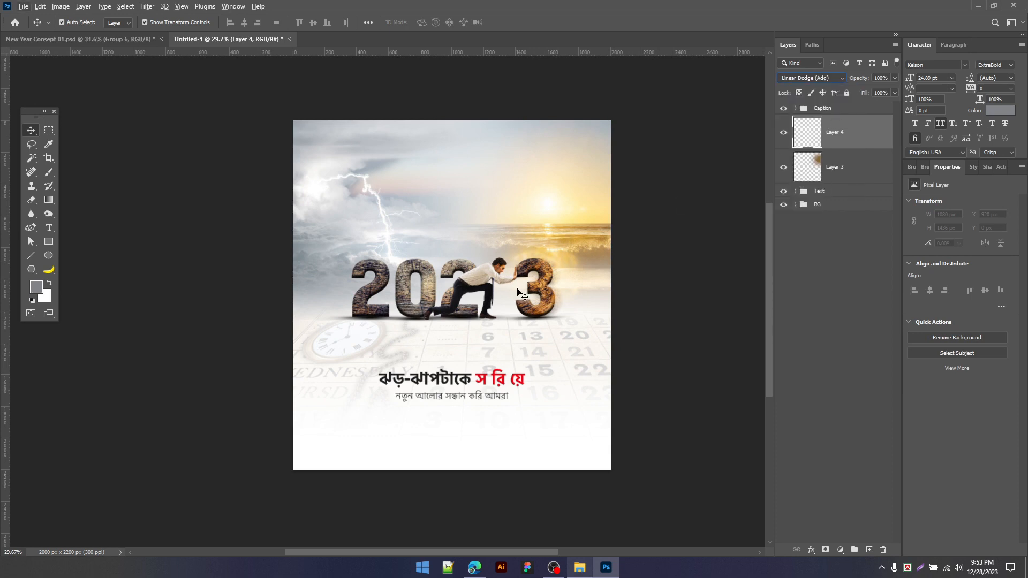
Step: Paint a light haze around the lightning on the Linear Dodge layer with a 1432 px soft brush, using a color sampled from the image
key("b")
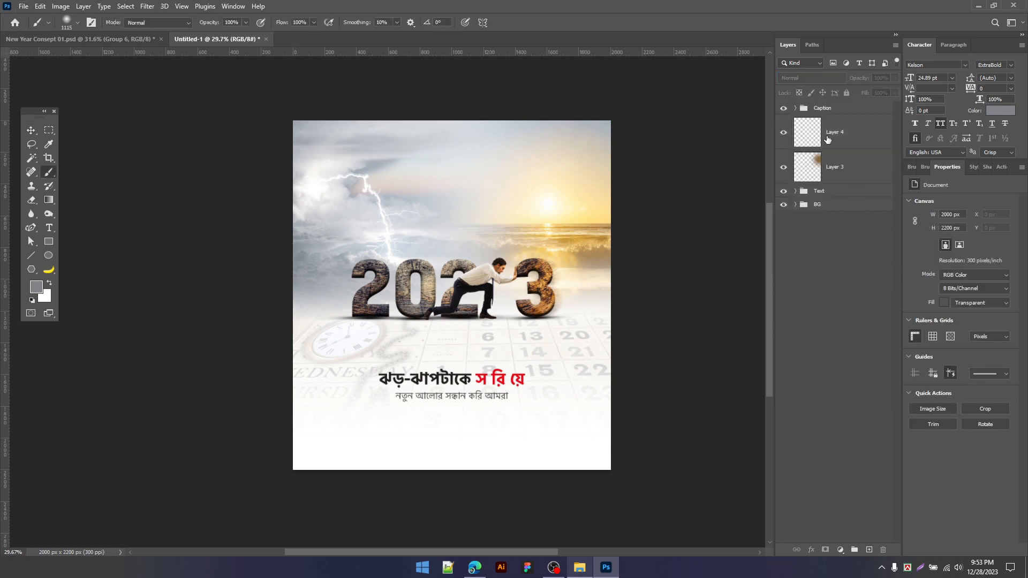
left_click(827, 139)
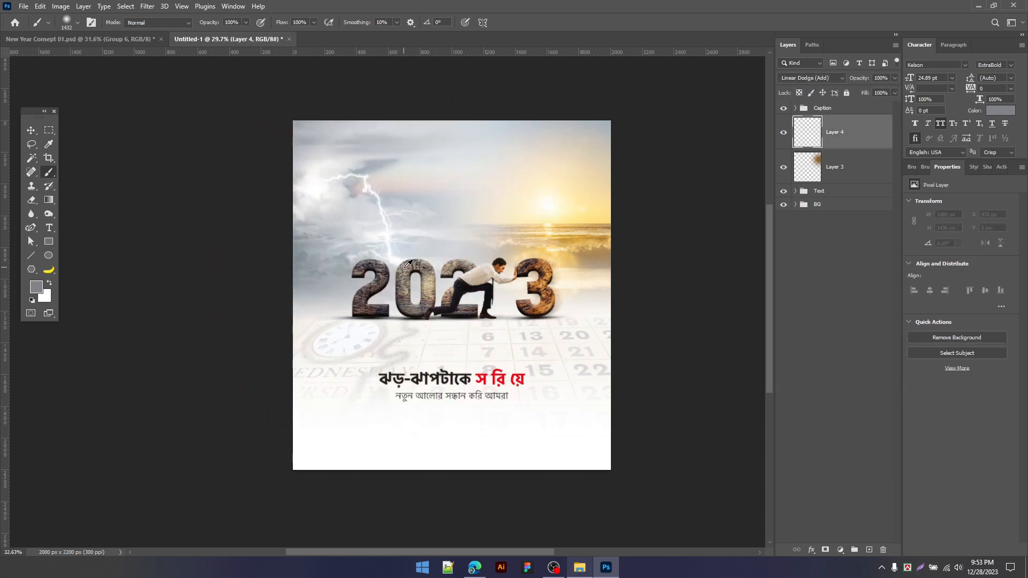
scroll(408, 264, "up", 1)
left_click(358, 225, "alt")
left_click_drag(370, 257, 362, 235)
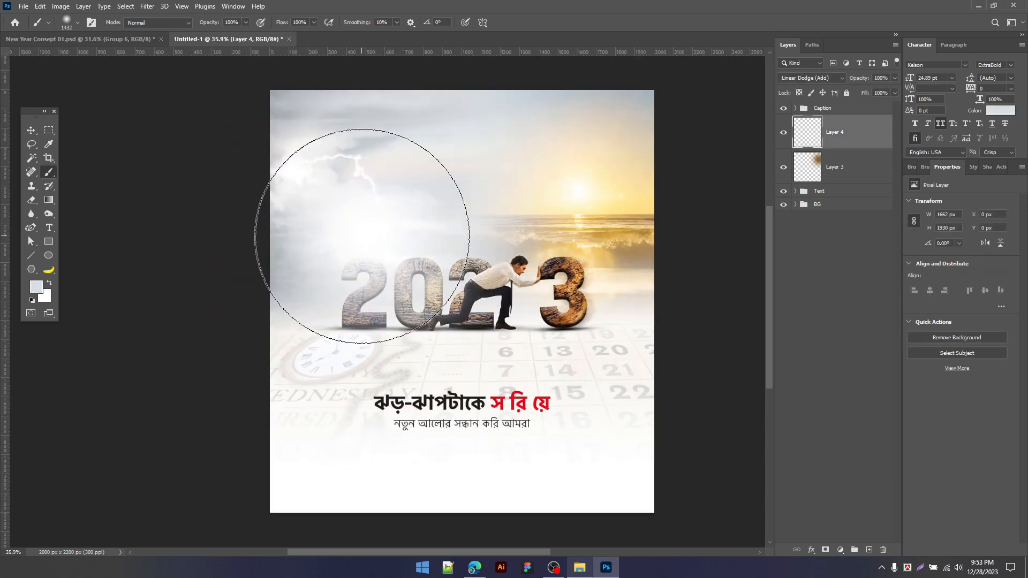
key("v")
scroll(375, 246, "up", 1)
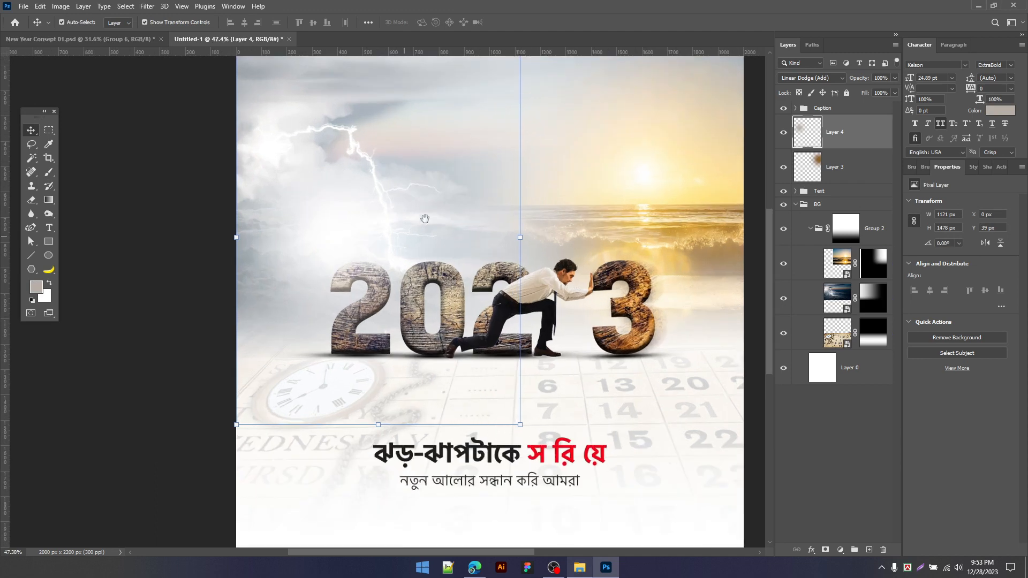
scroll(442, 208, "down", 1)
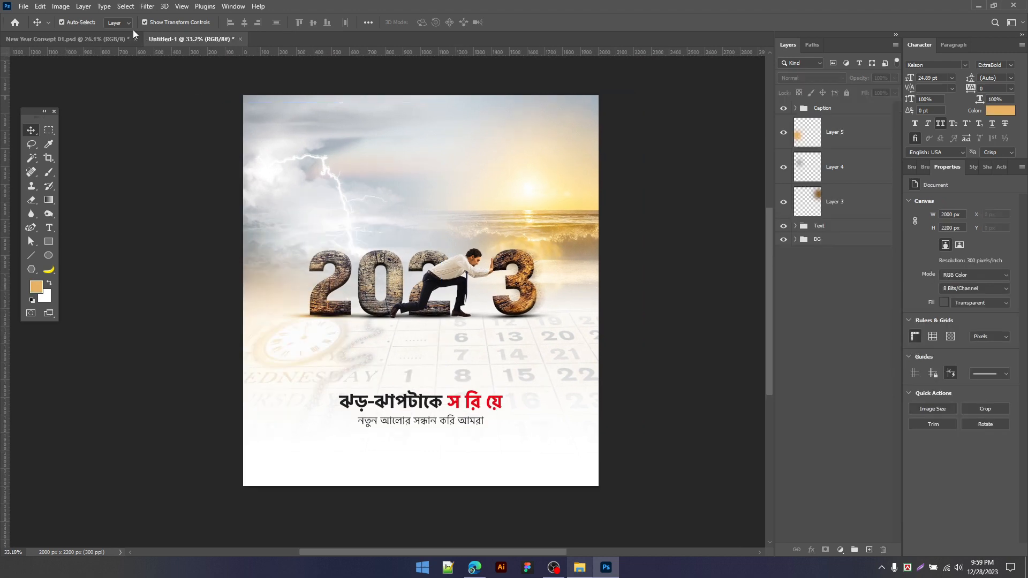
Step: Compare the new poster with New Year Consept 01.psd, toggling the reference's Layer 6 to examine its effect on the sky
left_click(107, 39)
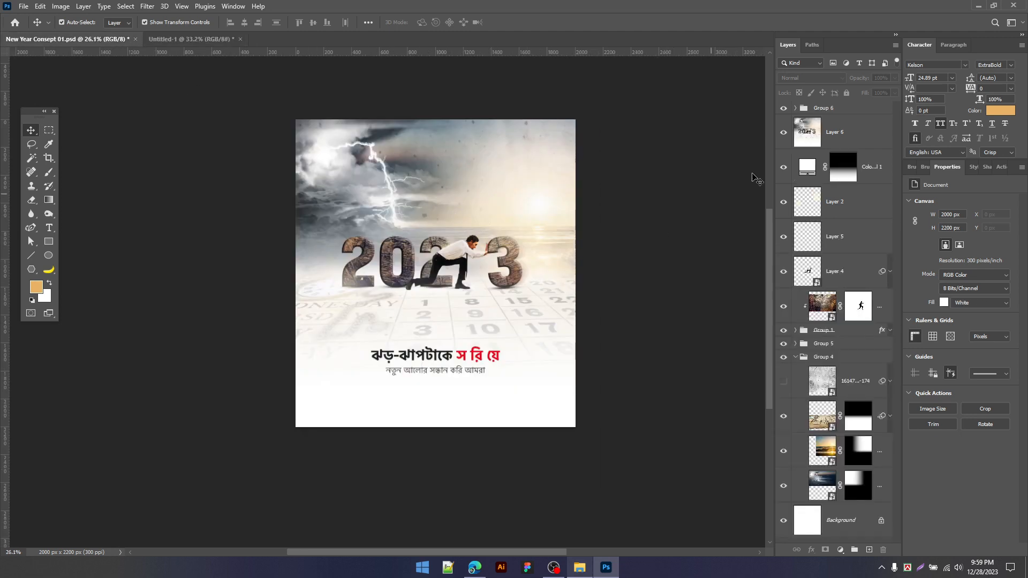
left_click(783, 134)
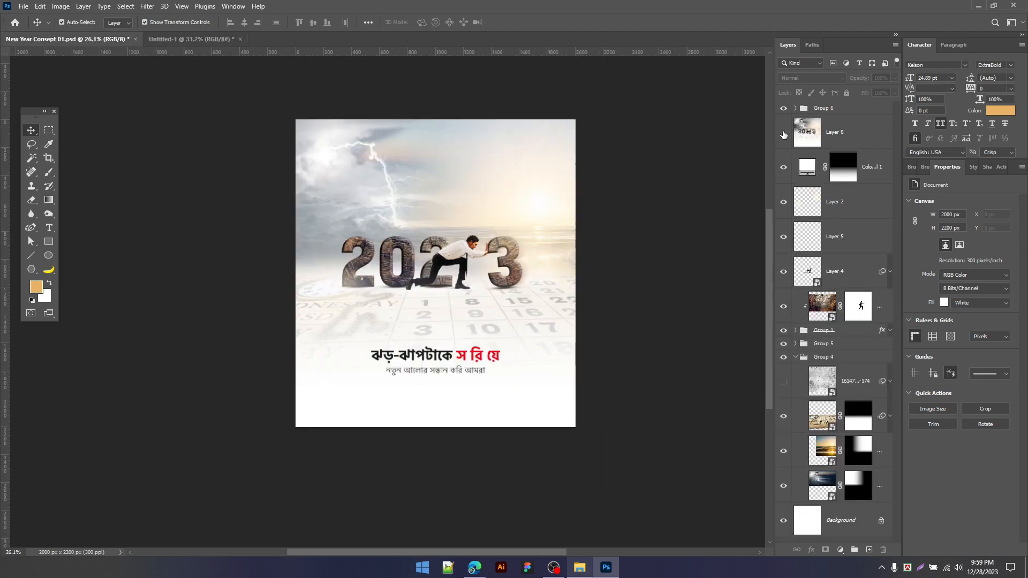
left_click(783, 134)
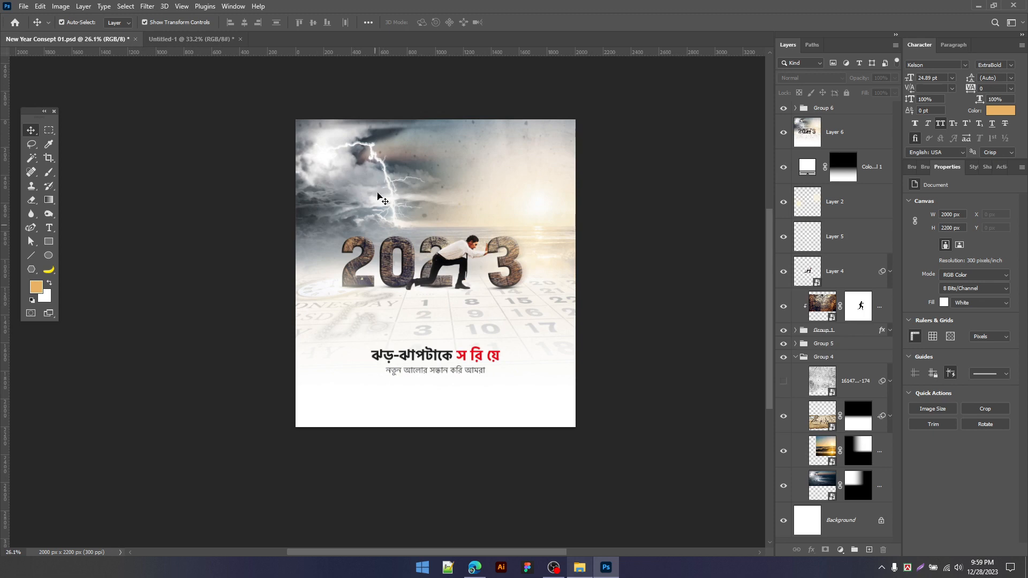
left_click(191, 39)
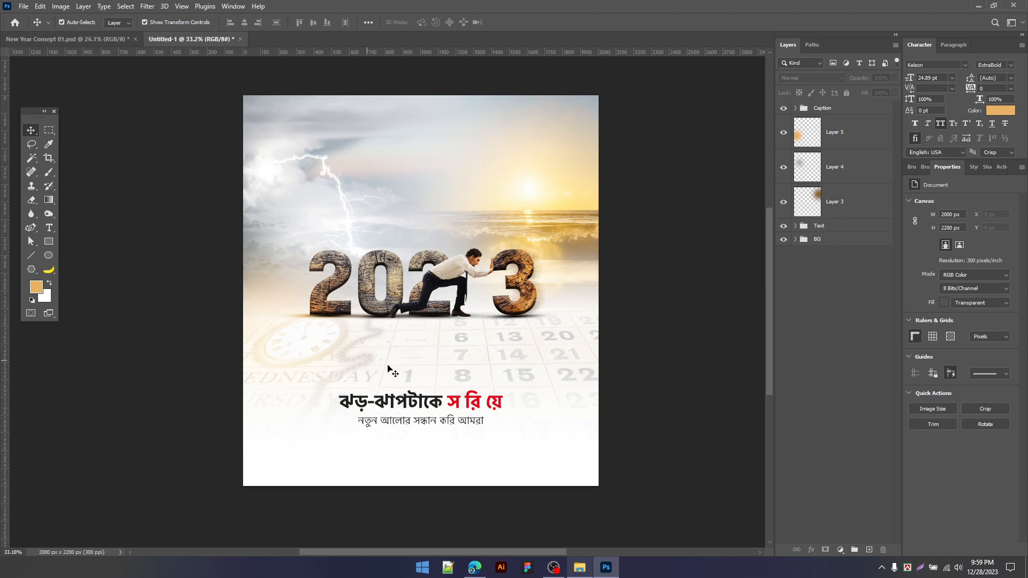
left_click(85, 40)
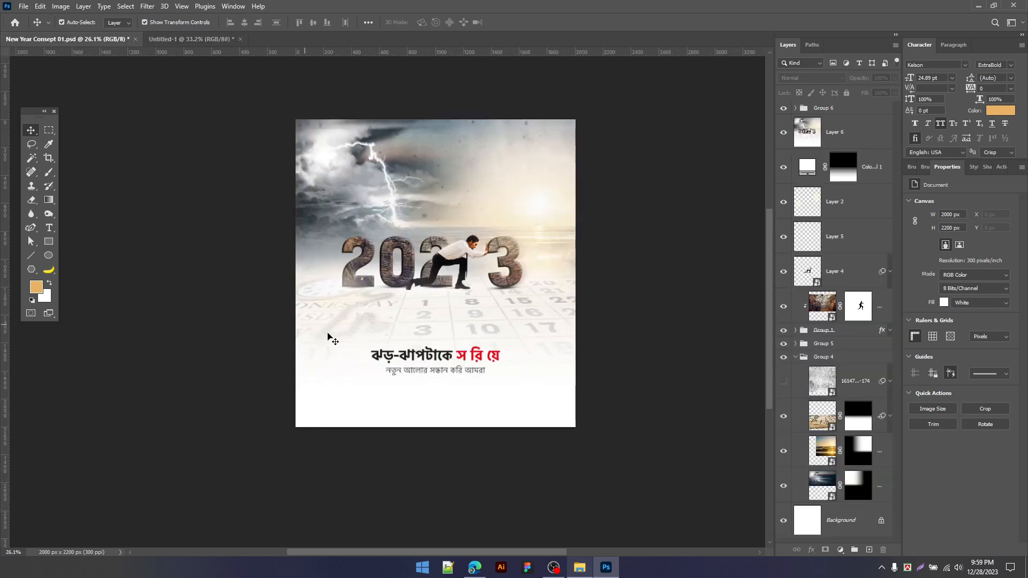
left_click(196, 40)
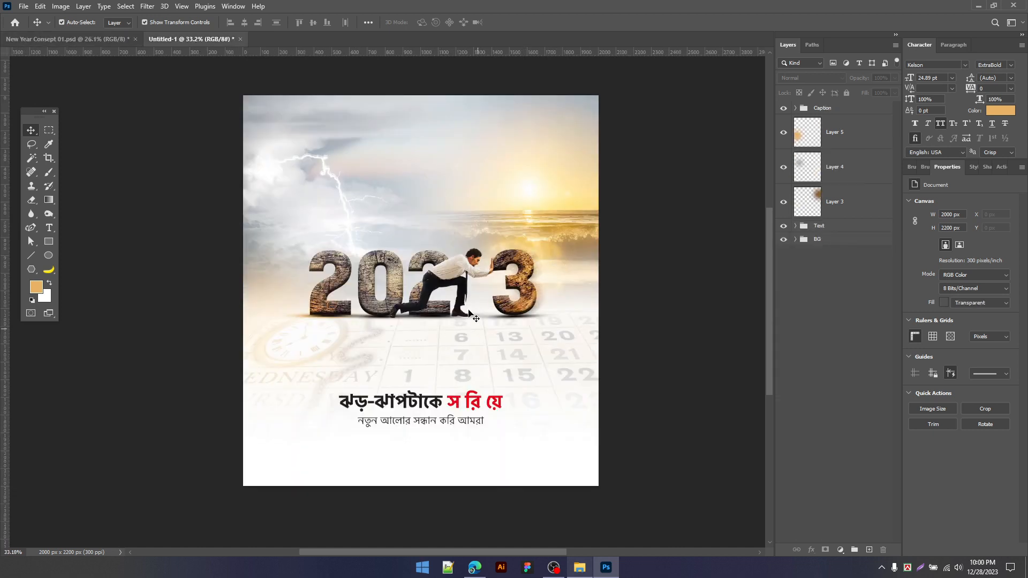
Step: Examine the finished poster as a whole and inspect the lettering and caption area up close
scroll(467, 295, "down", 1)
scroll(602, 331, "up", 1)
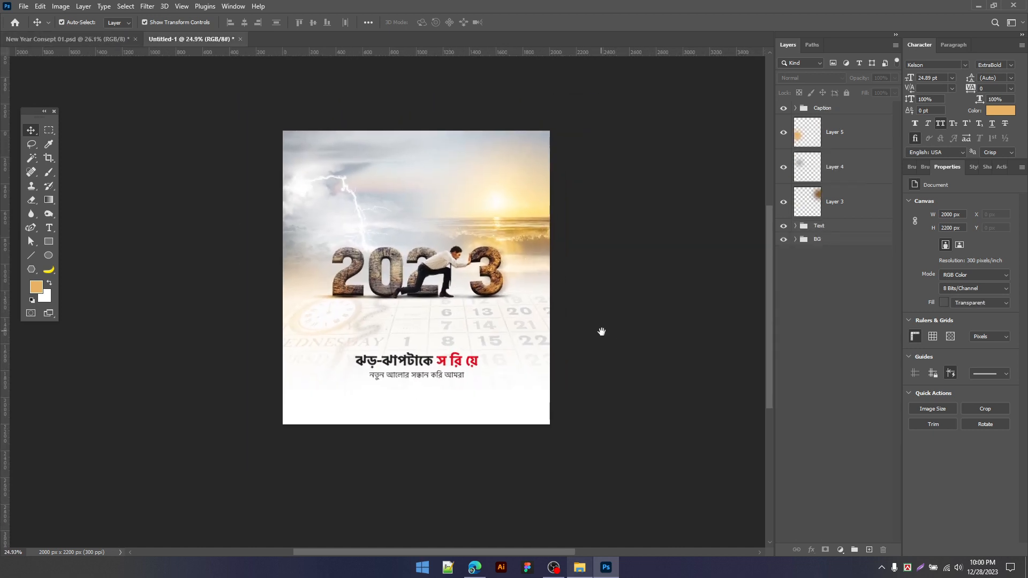
scroll(594, 345, "up", 1)
left_click_drag(628, 316, 615, 317)
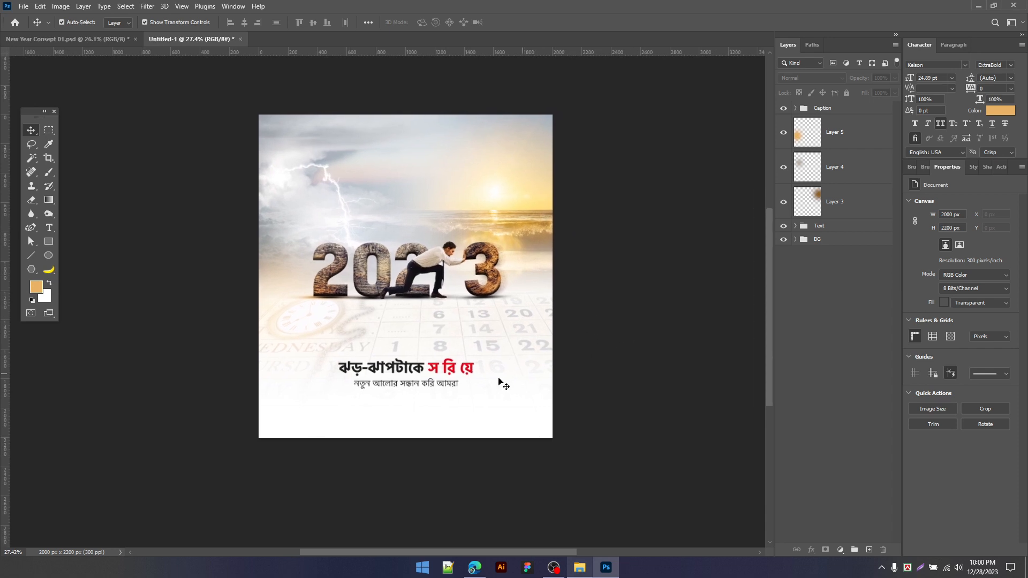
scroll(394, 385, "up", 3)
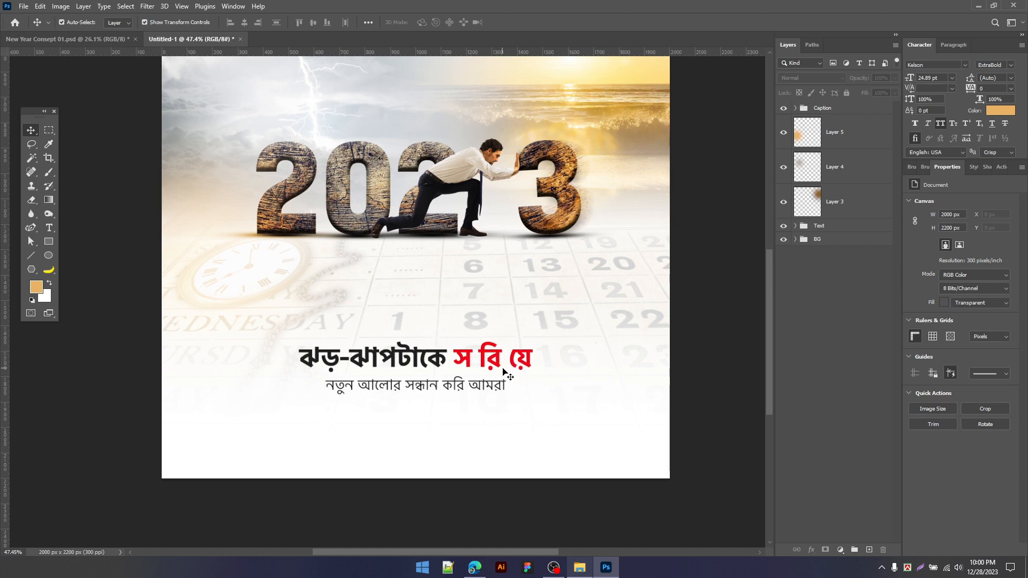
scroll(486, 276, "down", 2)
left_click_drag(643, 236, 643, 274)
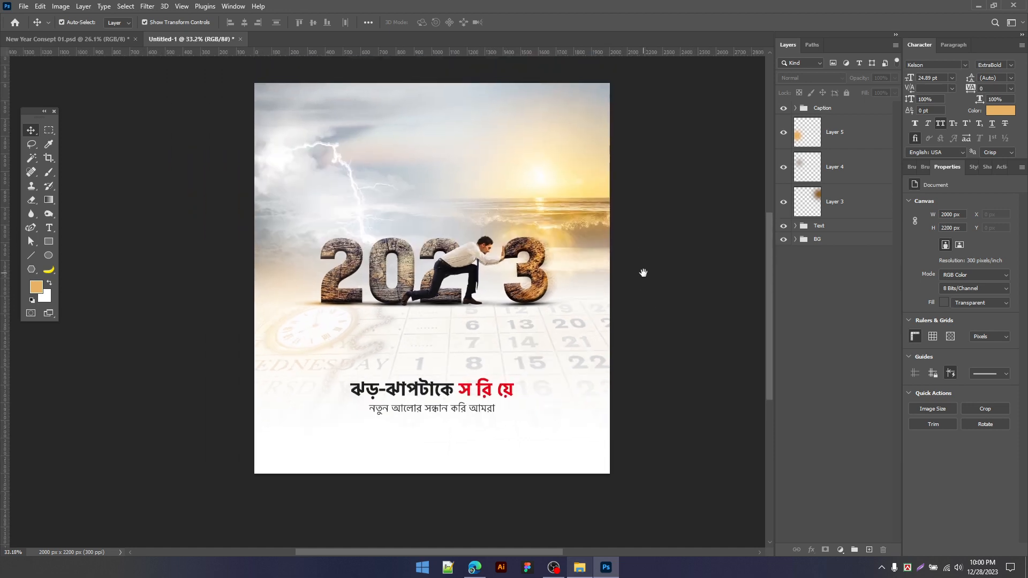